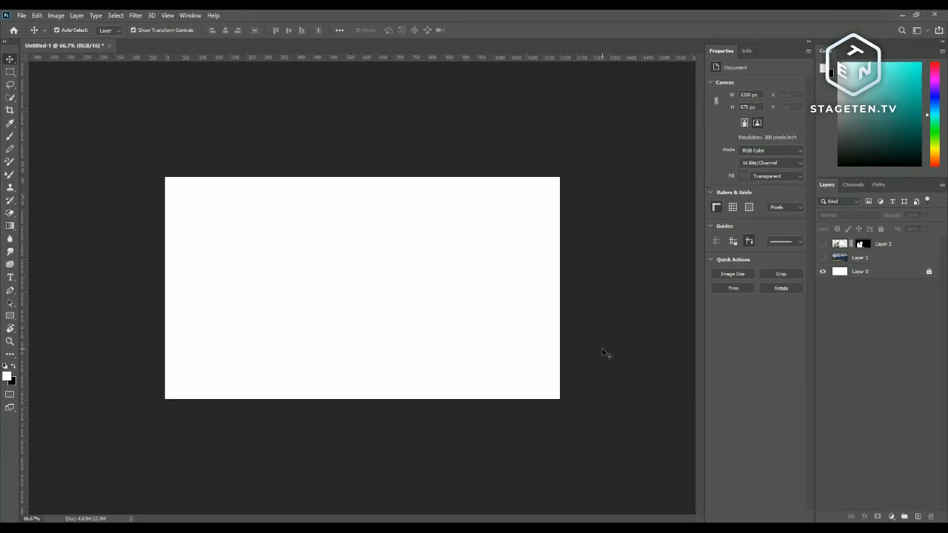
Step: Add a new layer at the top of the stack and fill it with a dark navy blue
click(918, 516)
drag(872, 117, 891, 120)
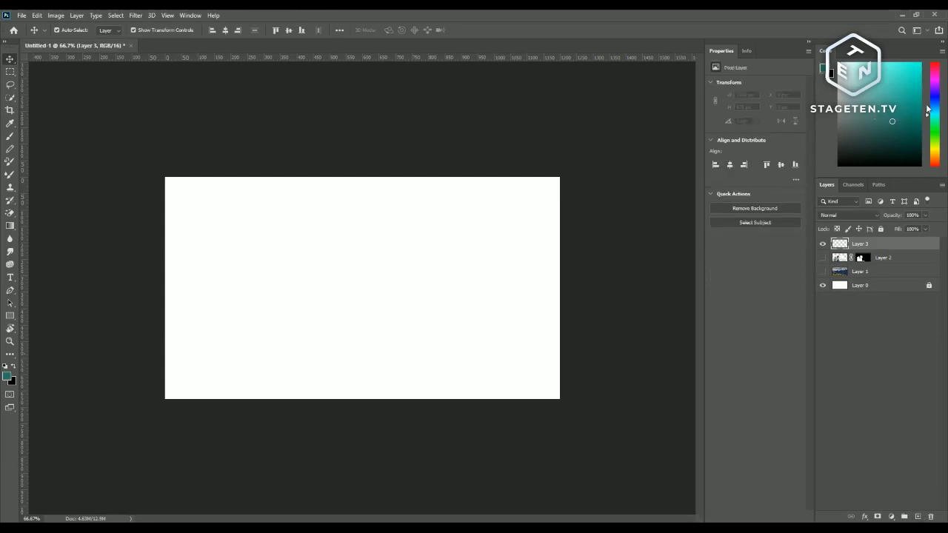
click(934, 103)
click(906, 113)
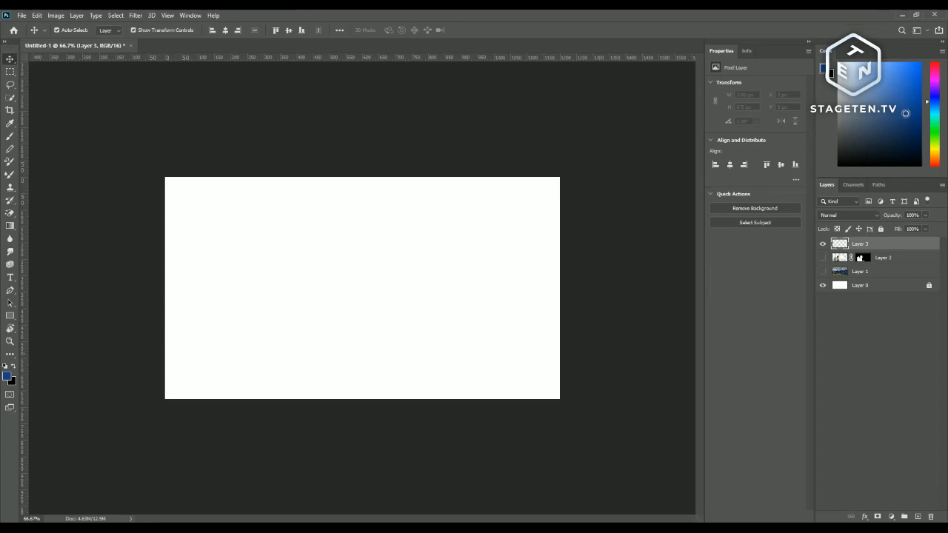
key(alt+BackSpace)
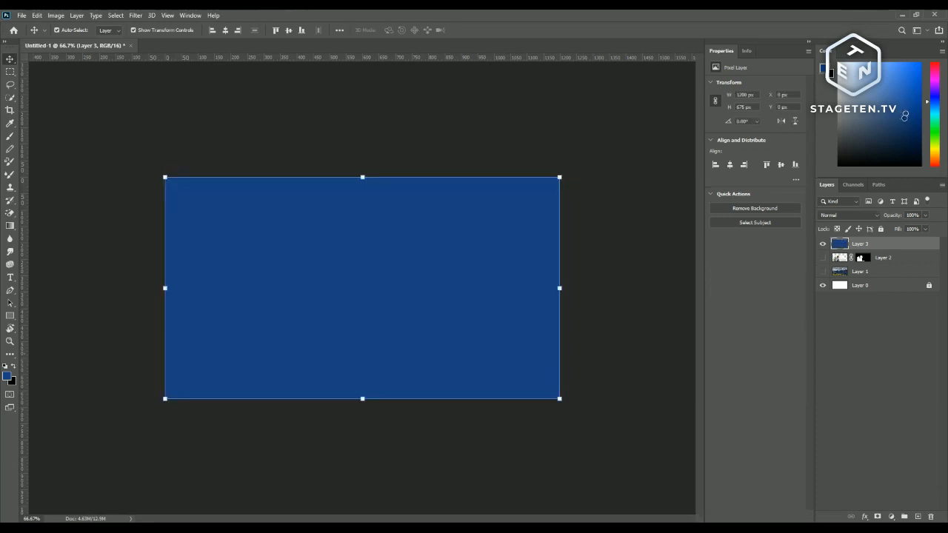
click(905, 134)
key(alt+BackSpace)
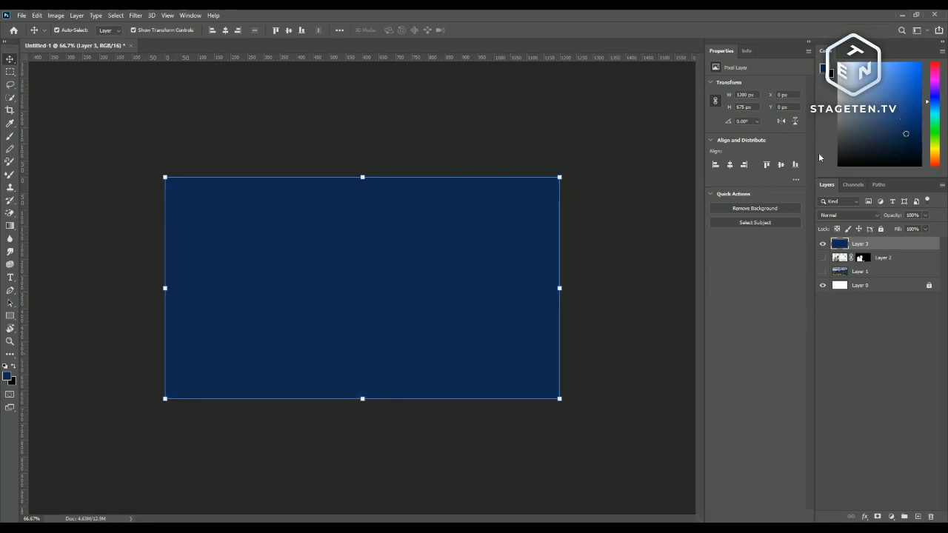
click(601, 265)
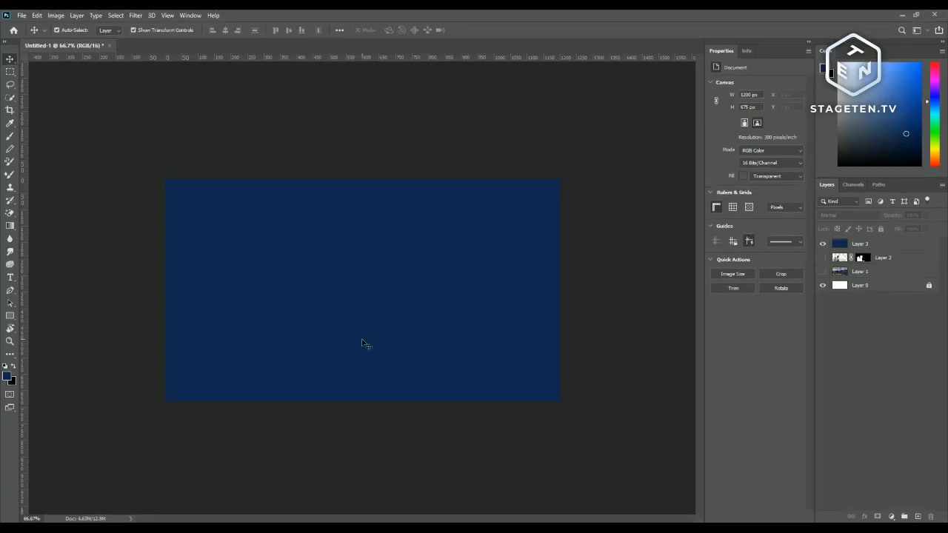
Step: Paste the copied leaf-pattern image as a new layer and move it up and left on the canvas
key(ctrl+v)
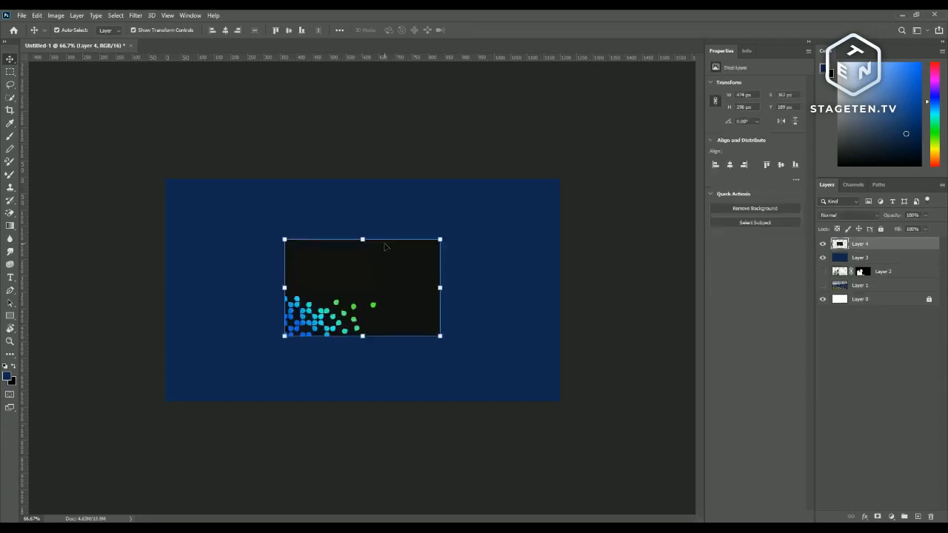
drag(384, 246, 334, 225)
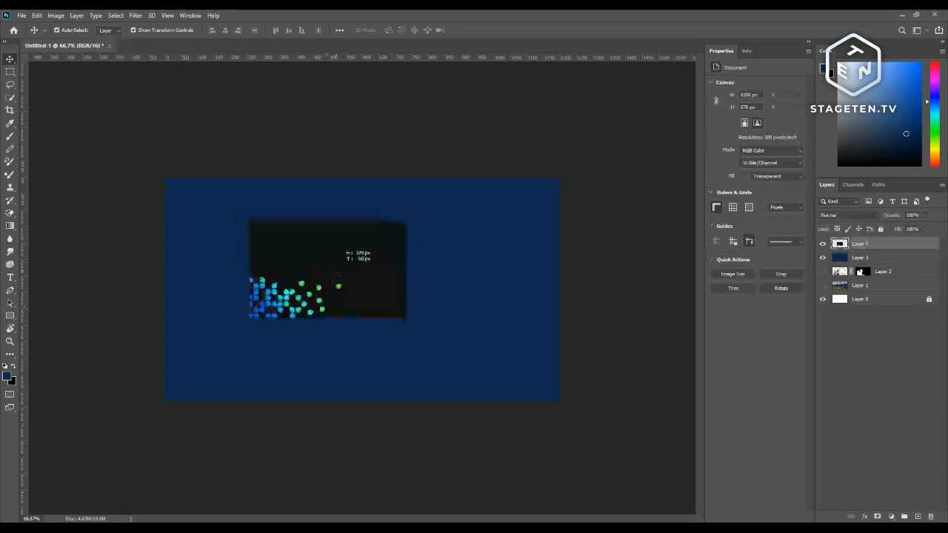
drag(337, 275, 339, 276)
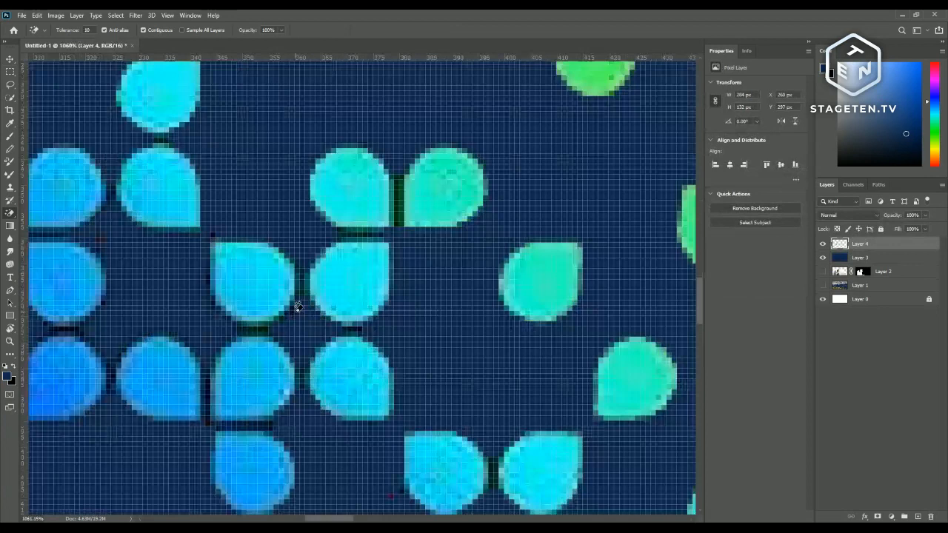
Step: Erase the leftover black patches between the leaf shapes with the Magic Eraser at tolerance 10
click(352, 329)
click(254, 329)
click(205, 373)
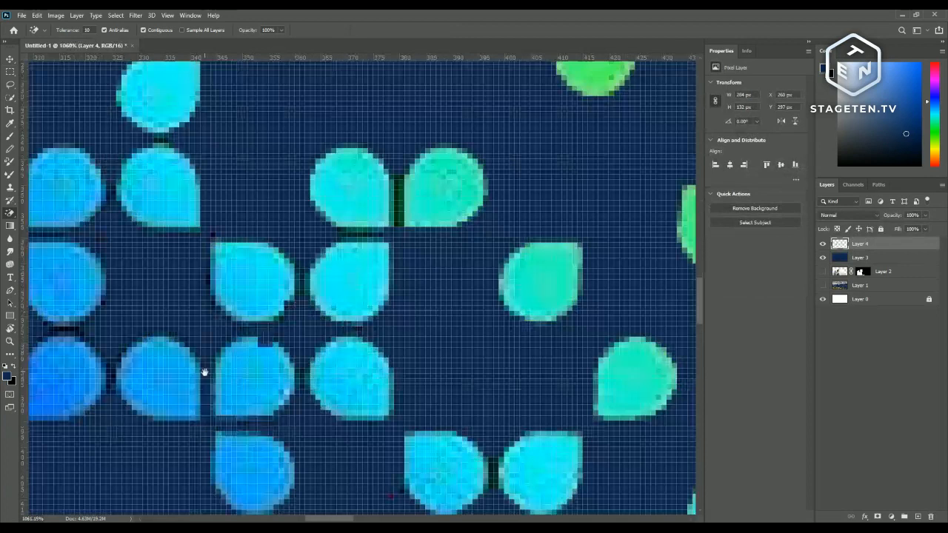
scroll(206, 373, left, 4)
click(214, 320)
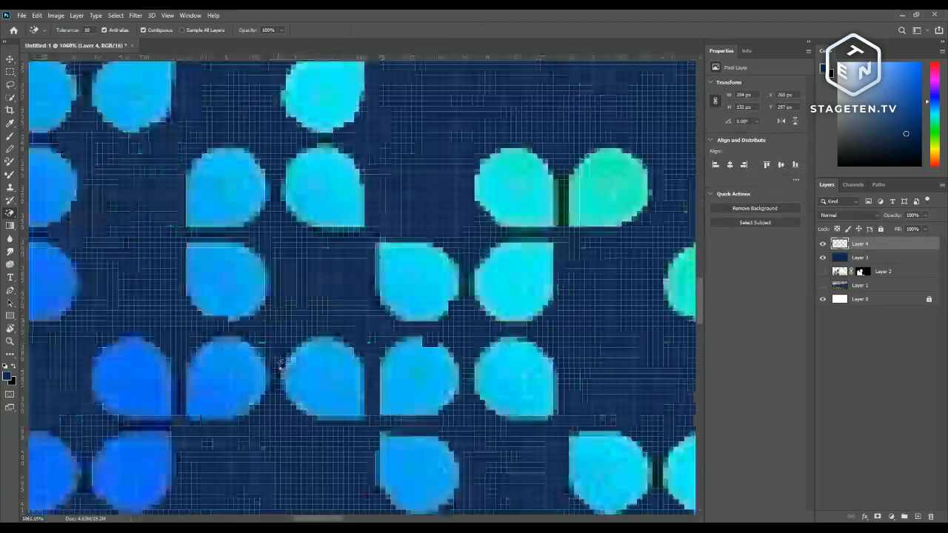
scroll(314, 326, down, 10)
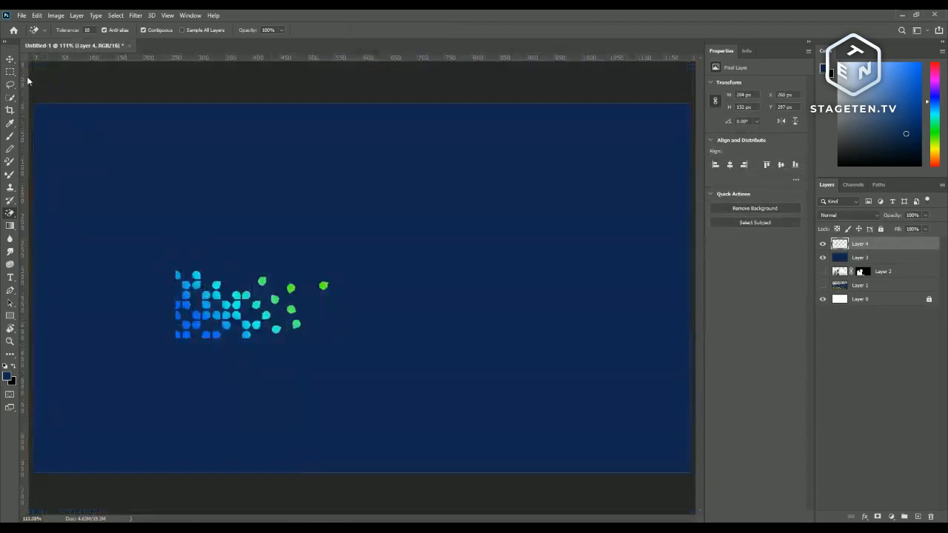
Step: Select the navy background layer, Layer 3, and lock it completely
click(10, 60)
ctrl+click(114, 92)
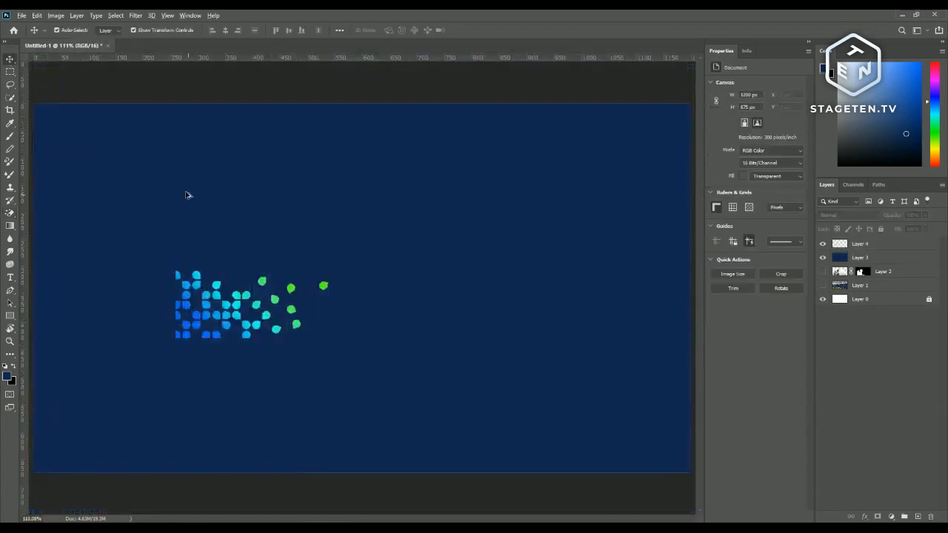
key(ctrl+minus)
click(250, 302)
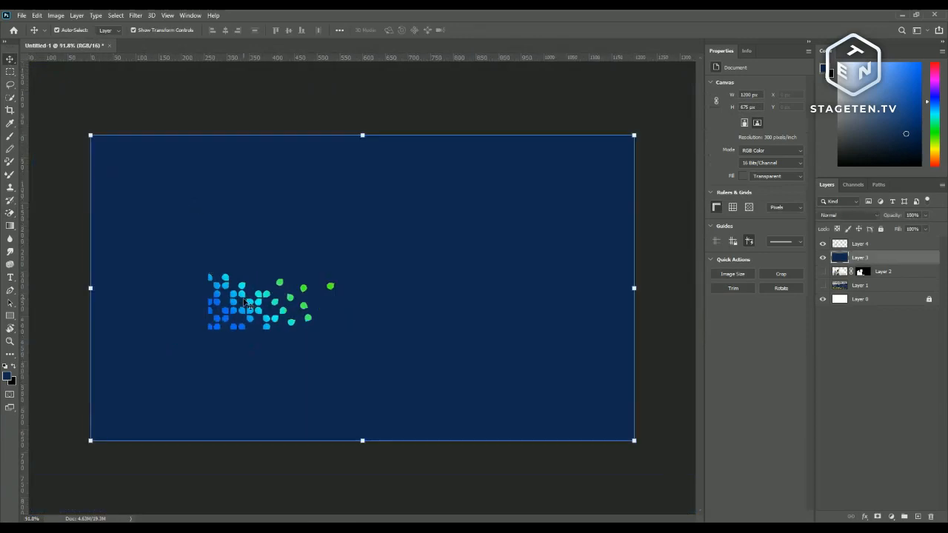
click(880, 229)
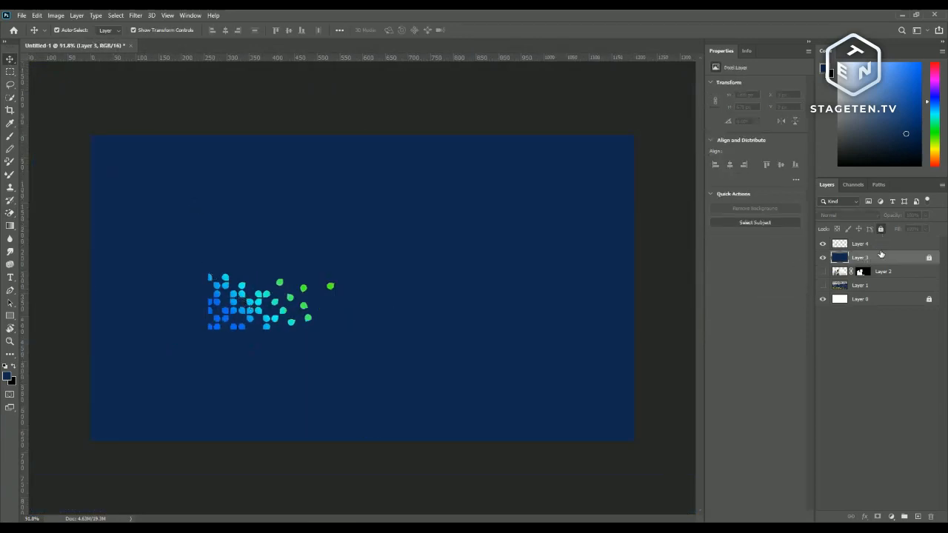
Step: Scale the leaf pattern on Layer 4 to about 235% and place it in the canvas's lower-left corner
click(870, 244)
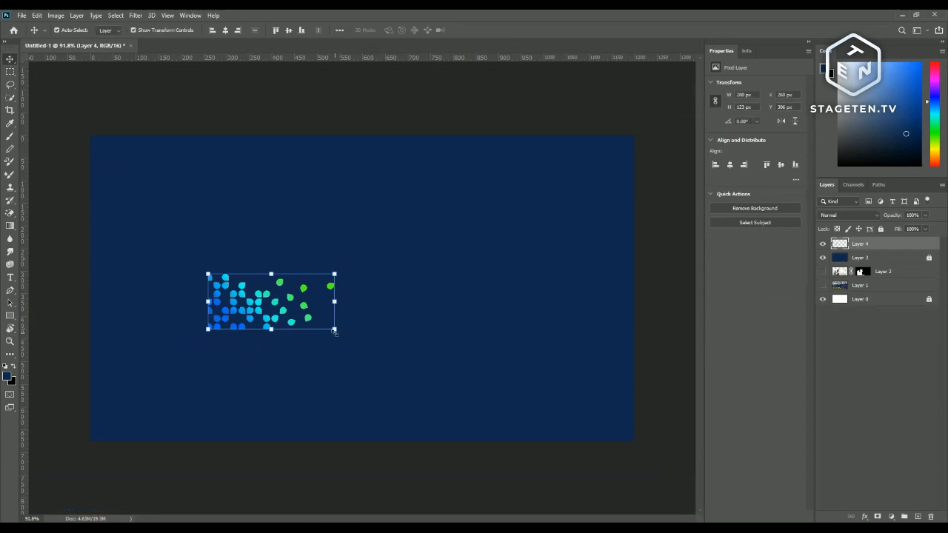
drag(339, 332, 511, 412)
drag(319, 337, 202, 373)
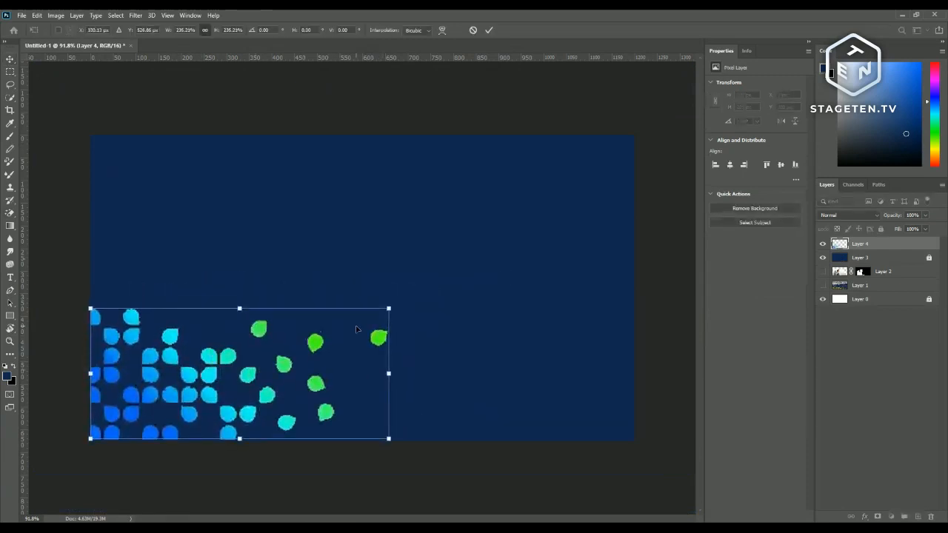
click(489, 29)
click(477, 122)
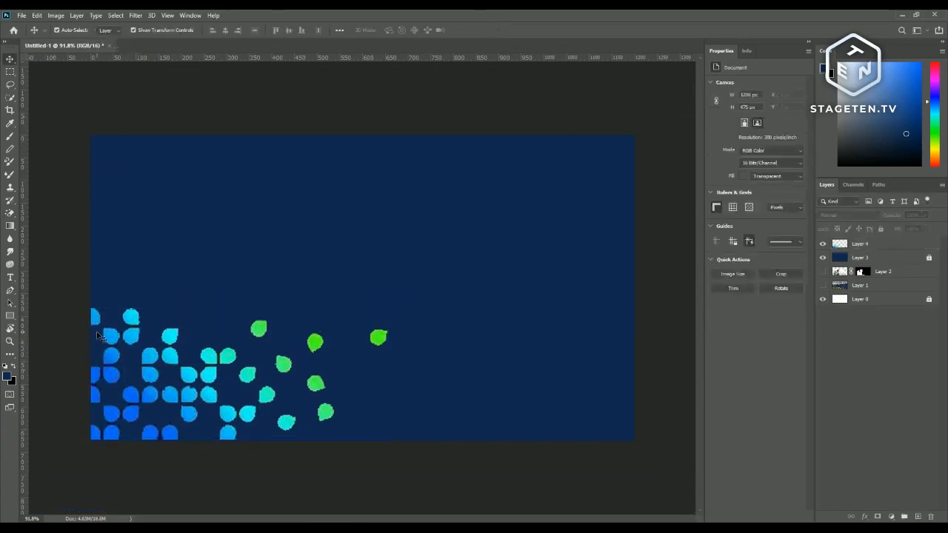
Step: Preview blend modes such as Linear Dodge (Add) on the leaf pattern layer without applying any
click(179, 363)
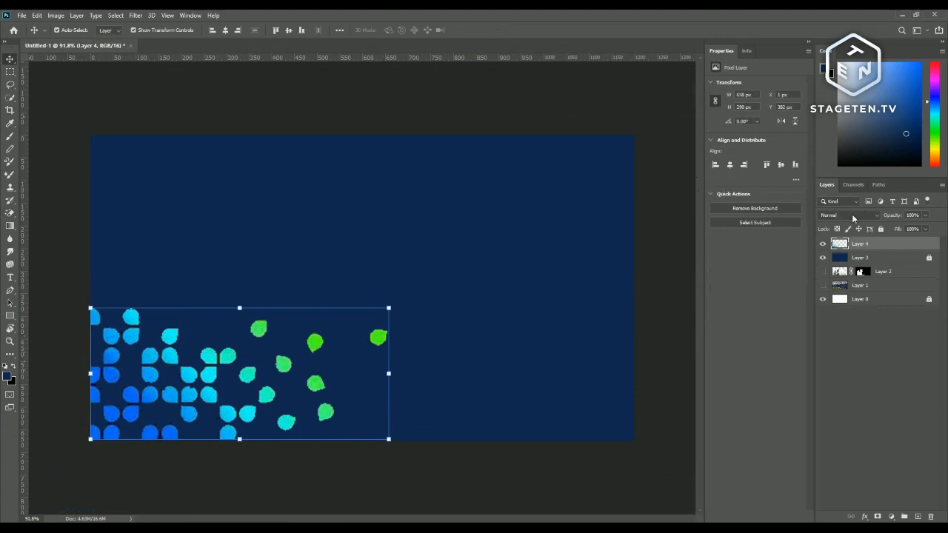
click(851, 214)
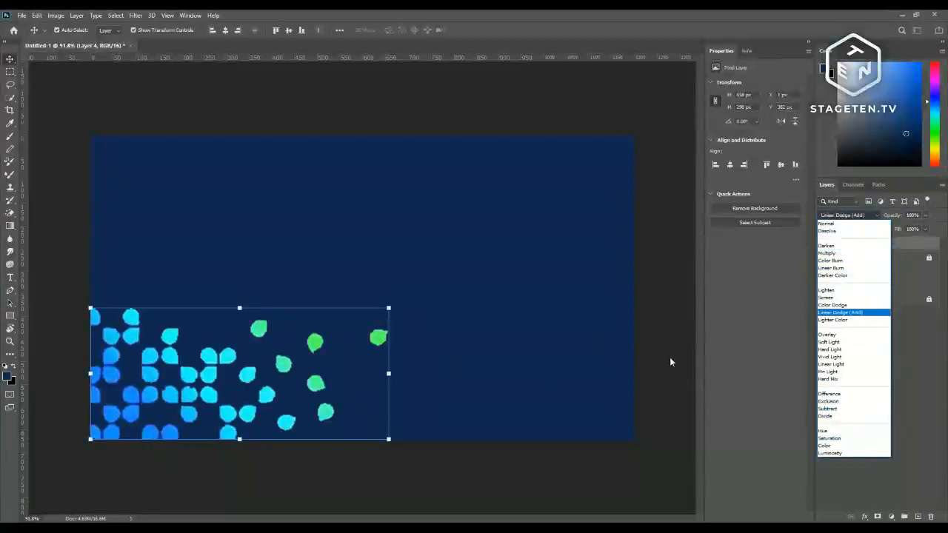
key(Escape)
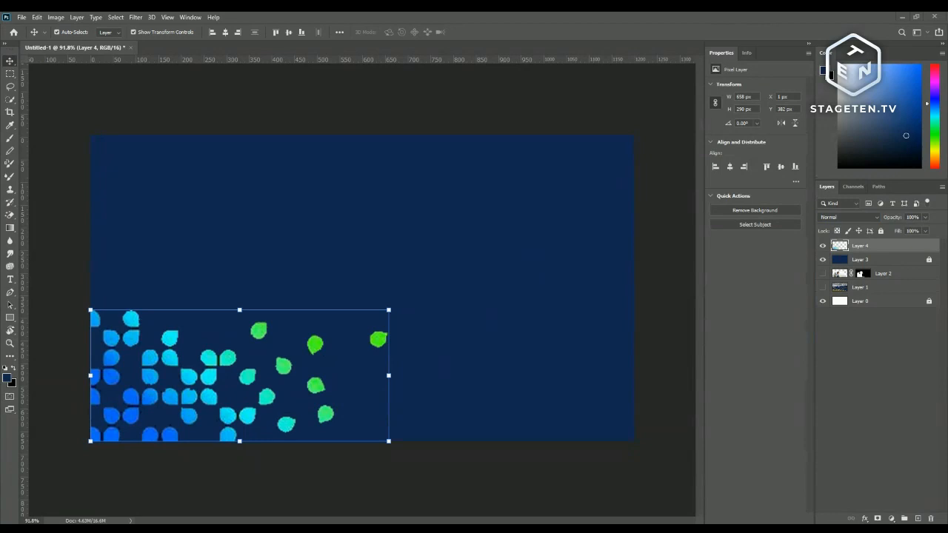
Step: Preview the Dissolve and Darken blend modes on the leaf pattern layer and return it to Normal
click(871, 218)
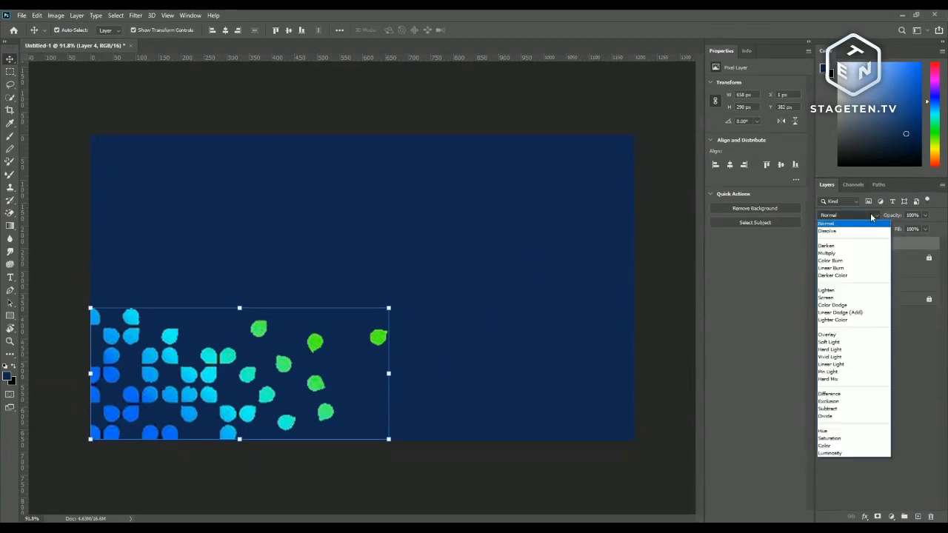
key(Down)
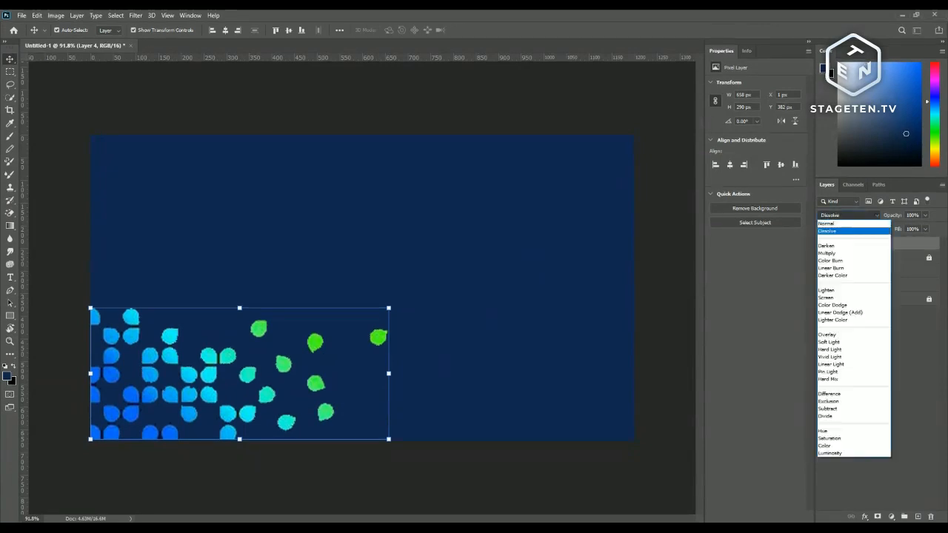
key(Down)
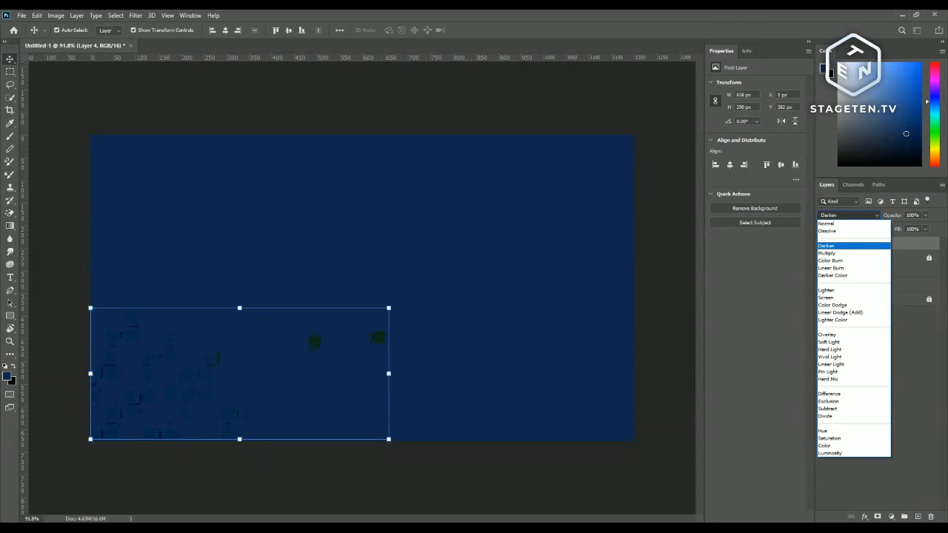
key(Escape)
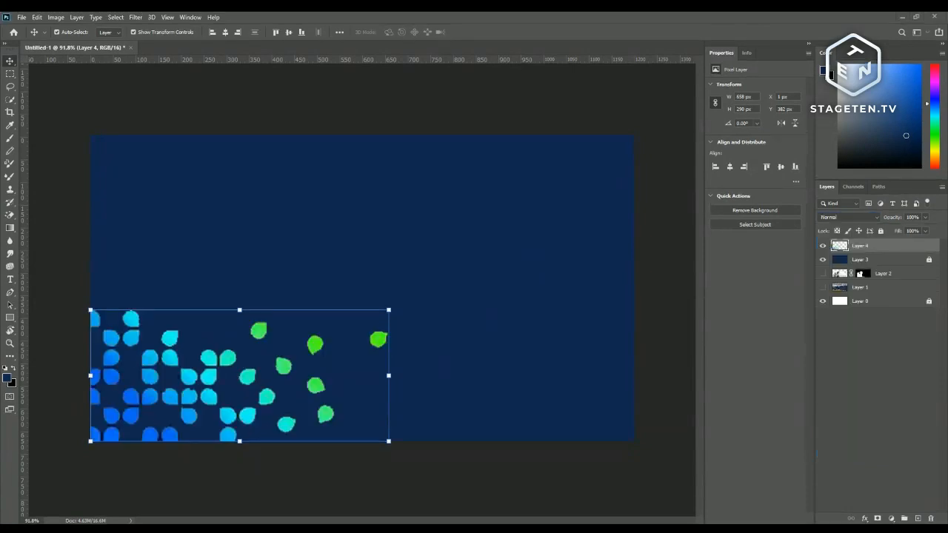
click(847, 217)
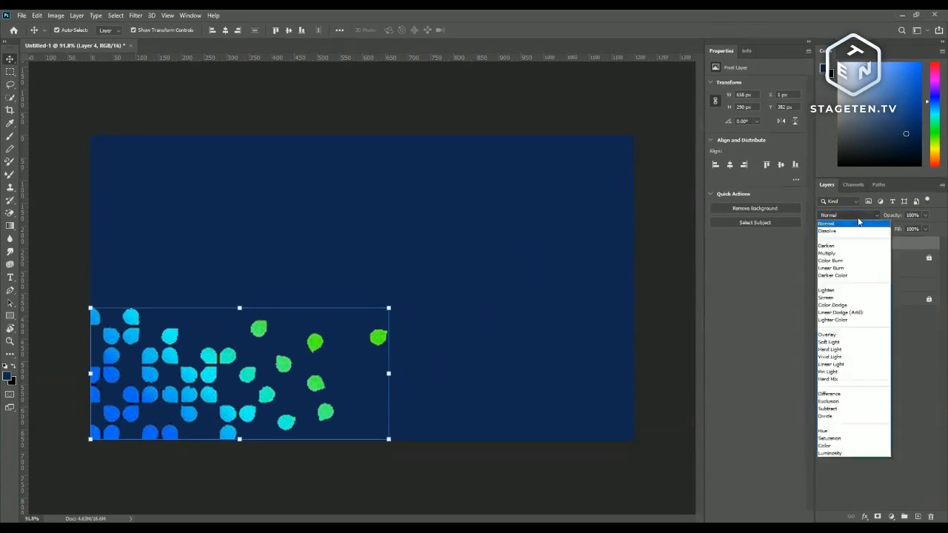
key(Down)
key(Down)
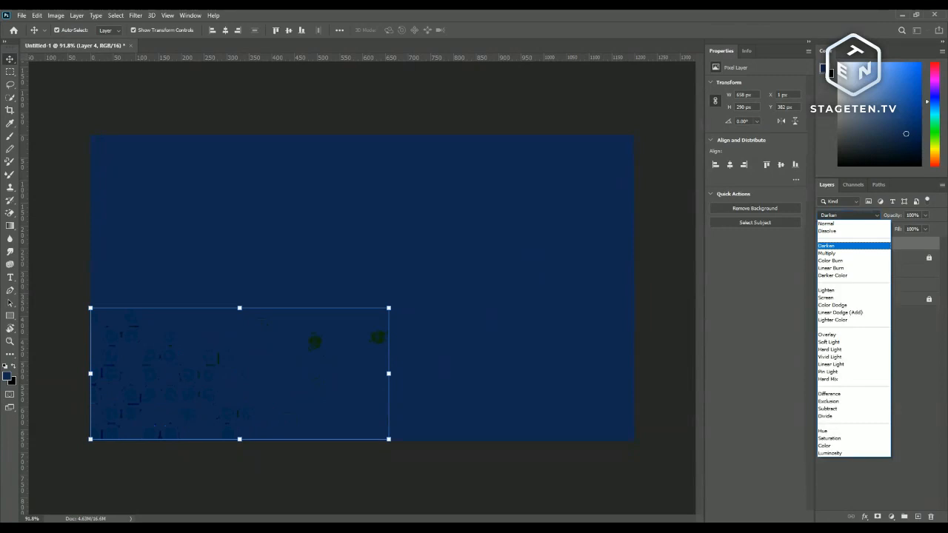
click(785, 302)
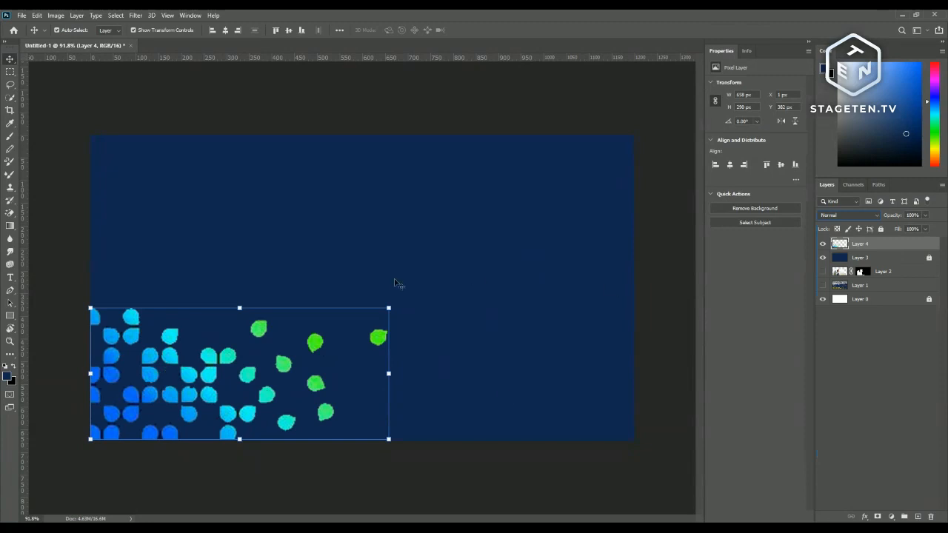
click(841, 216)
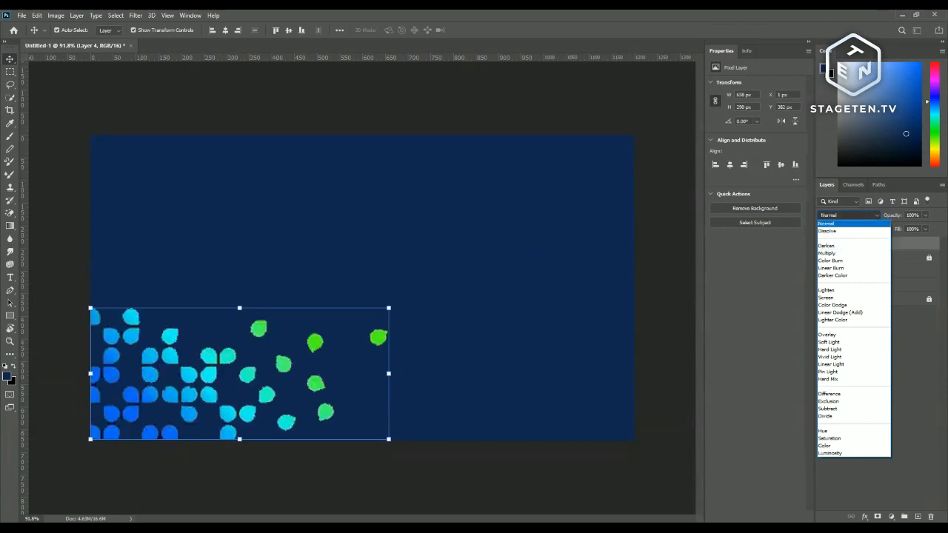
click(826, 222)
Step: Unlock the navy background layer, Layer 3, and reselect the leaf pattern layer
click(881, 258)
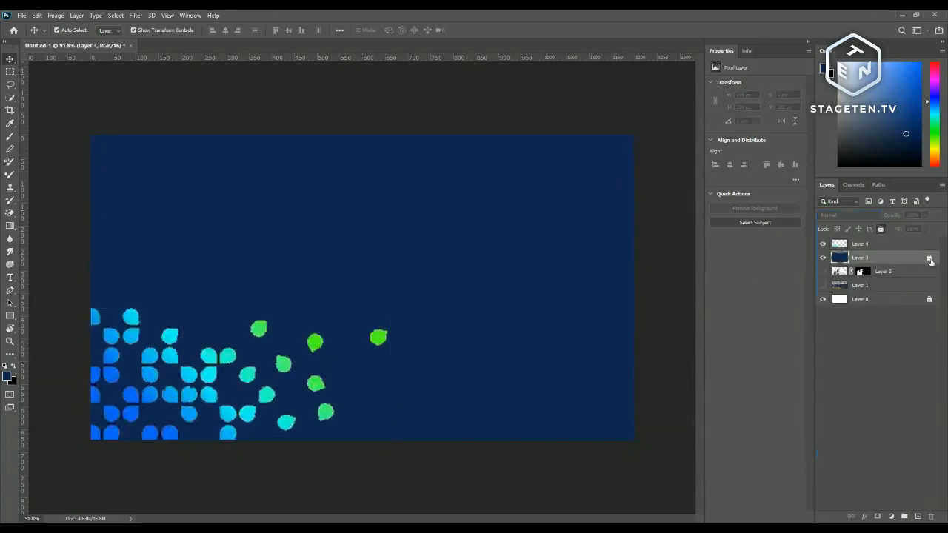
click(929, 257)
click(881, 245)
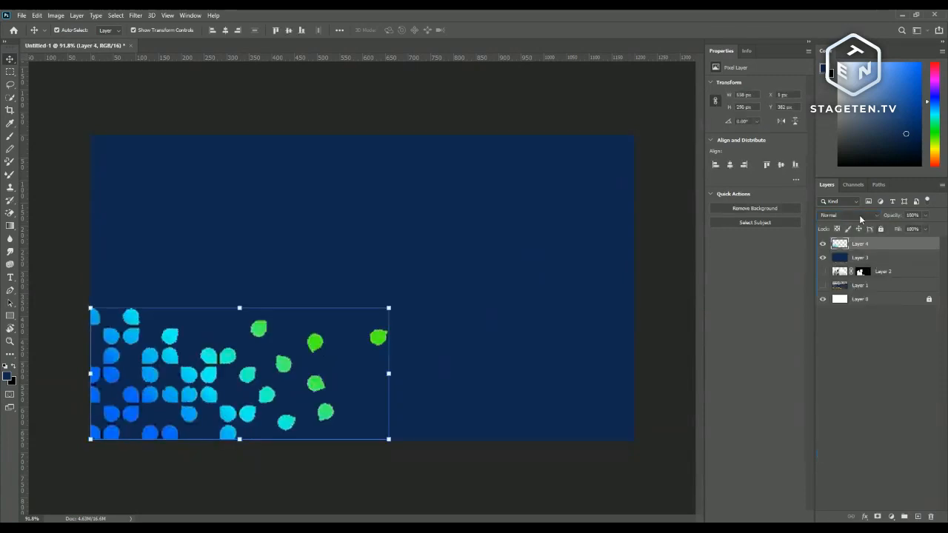
Step: Preview the darkening blend modes from Darken through Darker Color on the leaf pattern layer, Layer 4
click(848, 215)
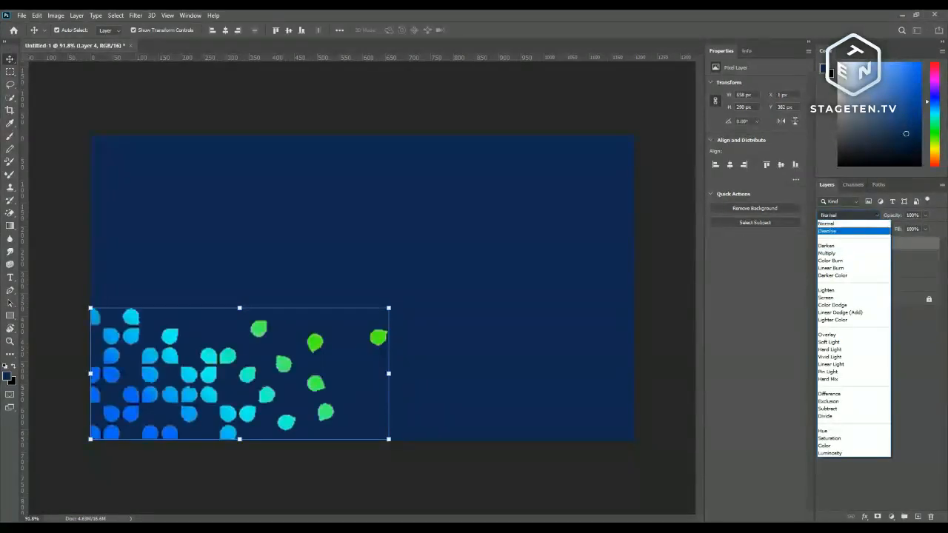
click(921, 250)
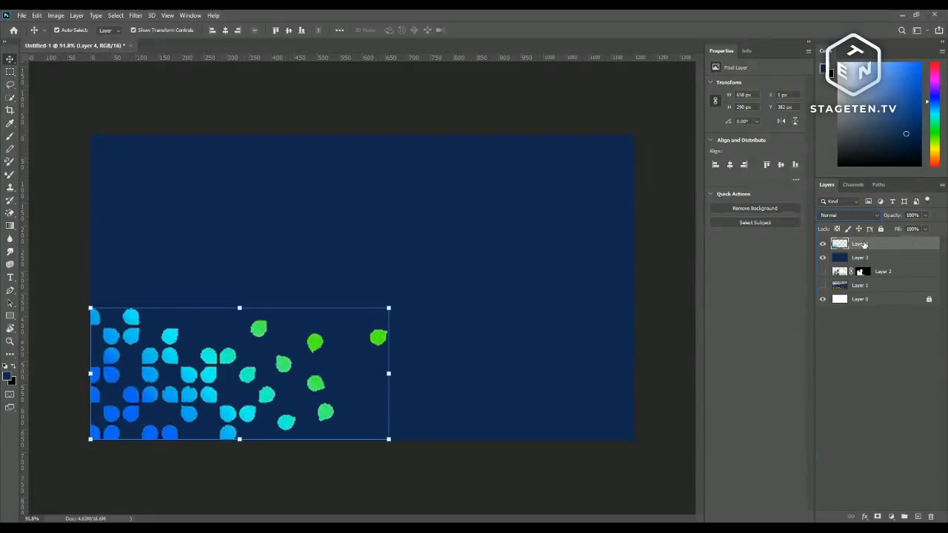
click(866, 221)
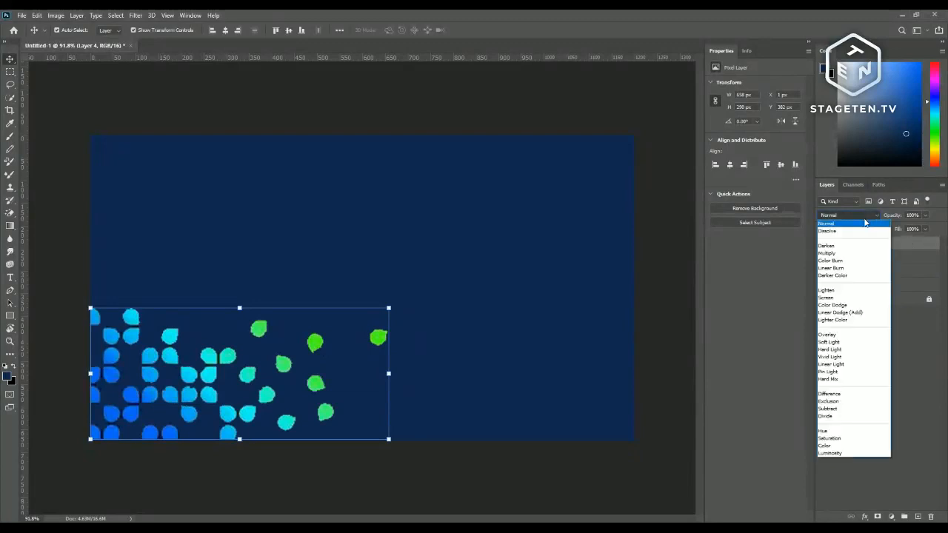
key(Down)
key(Down)
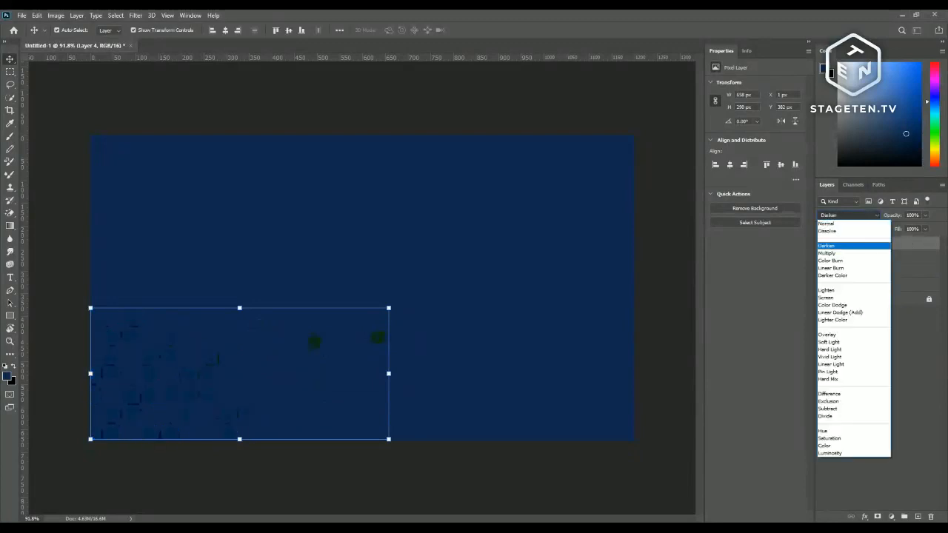
key(Down)
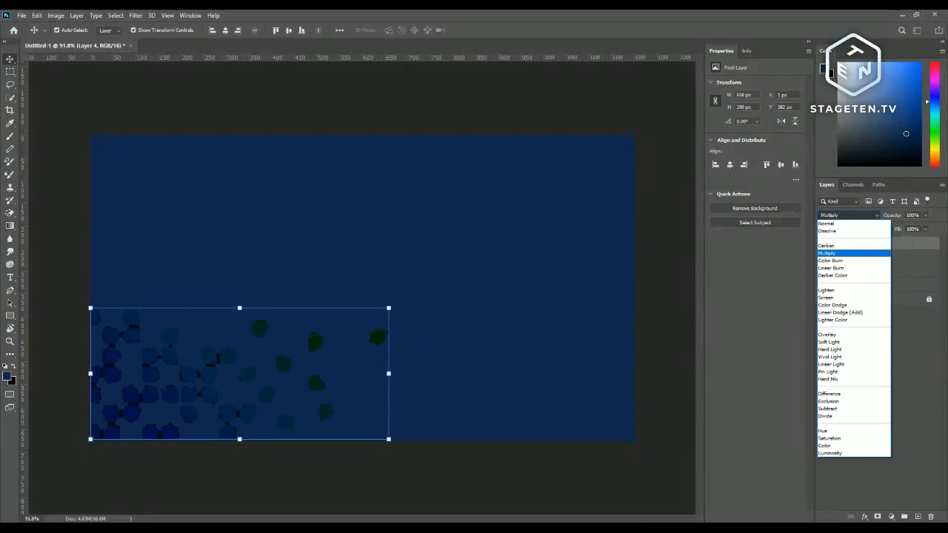
key(Down)
key(Down)
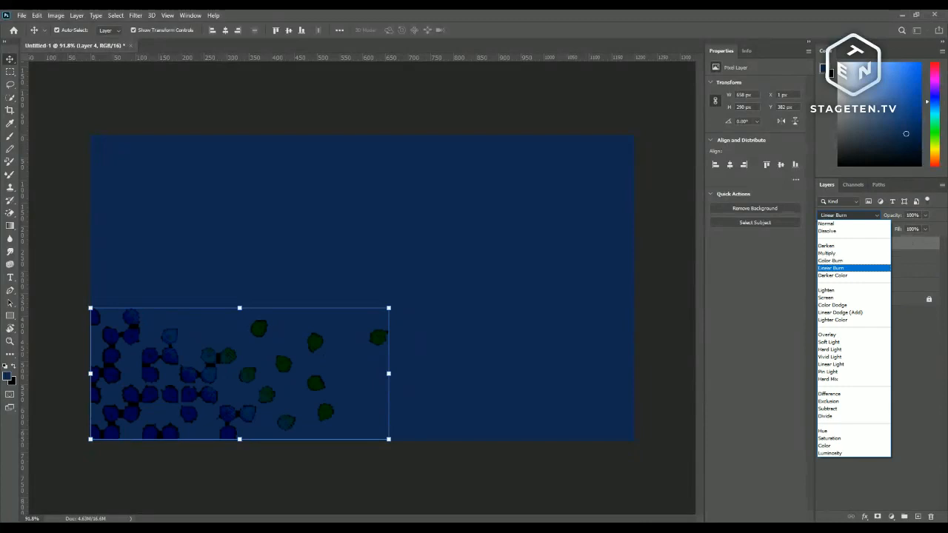
key(Down)
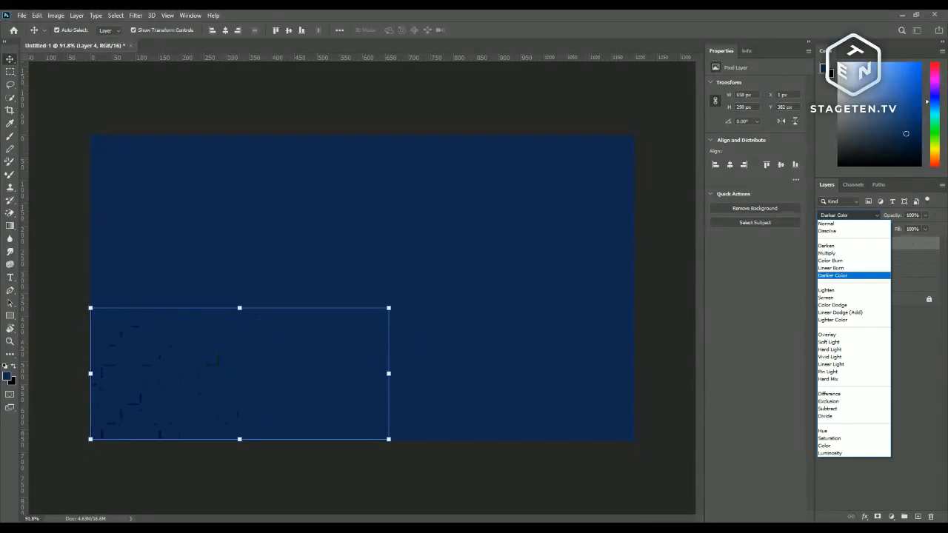
Step: Preview the Lighten, Screen and Color Dodge blend modes on the leaf pattern layer
key(Down)
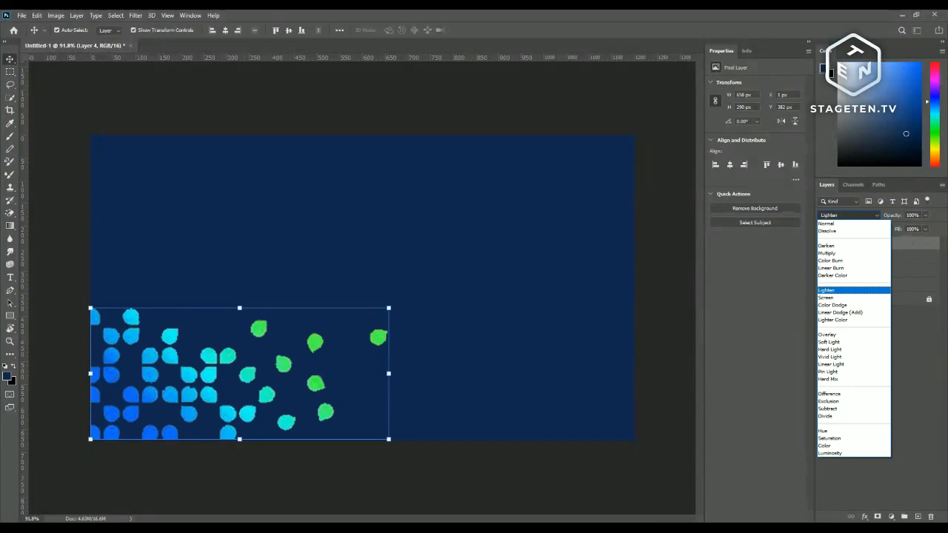
key(Down)
key(Up)
key(Down)
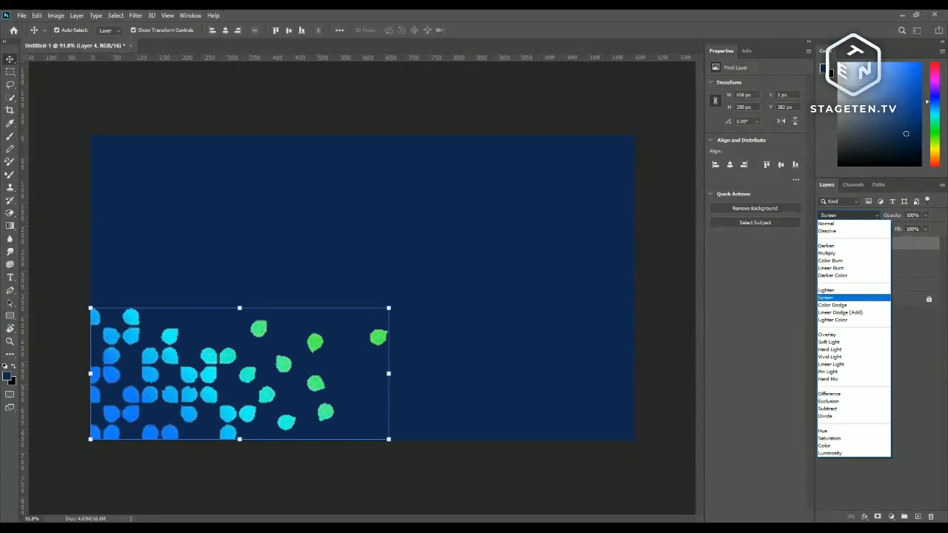
key(Down)
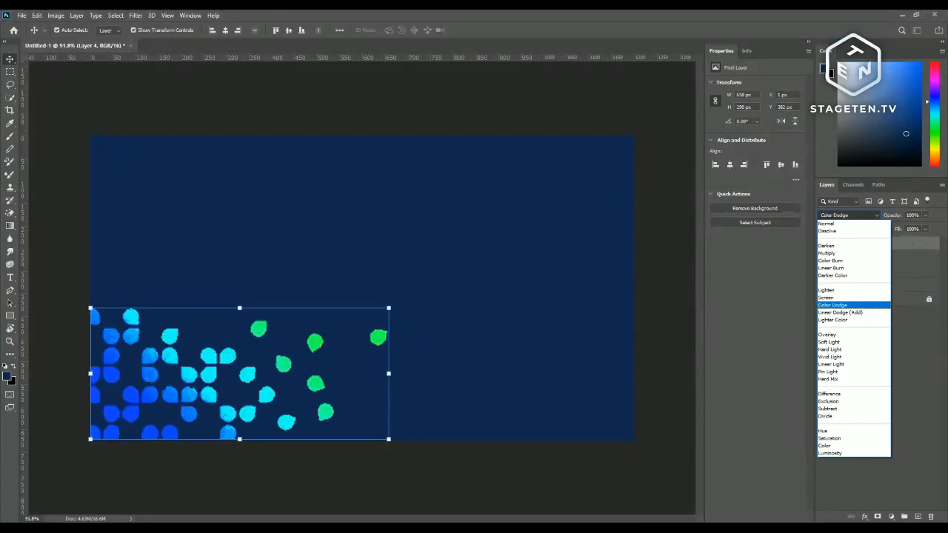
Step: Preview the blend modes from Linear Dodge (Add) through Overlay and the light modes to Pin Light on the leaf pattern
key(Down)
key(Down)
key(Down)
key(Down)
key(Down)
key(Down)
key(Down)
key(Down)
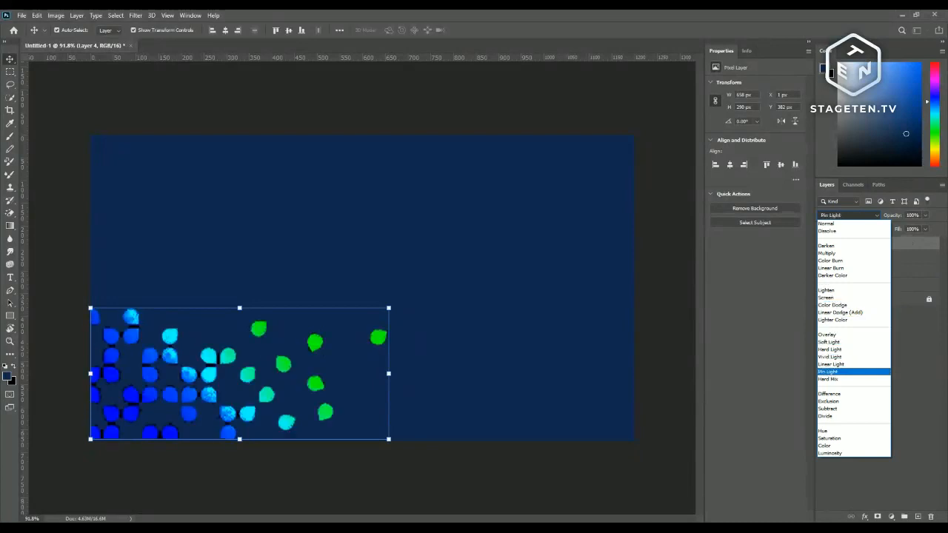
Step: Preview Hard Mix, Difference, Exclusion, Subtract and Divide on the leaf pattern layer without applying any
key(Down)
key(Down)
key(Down)
key(Down)
key(Down)
key(Up)
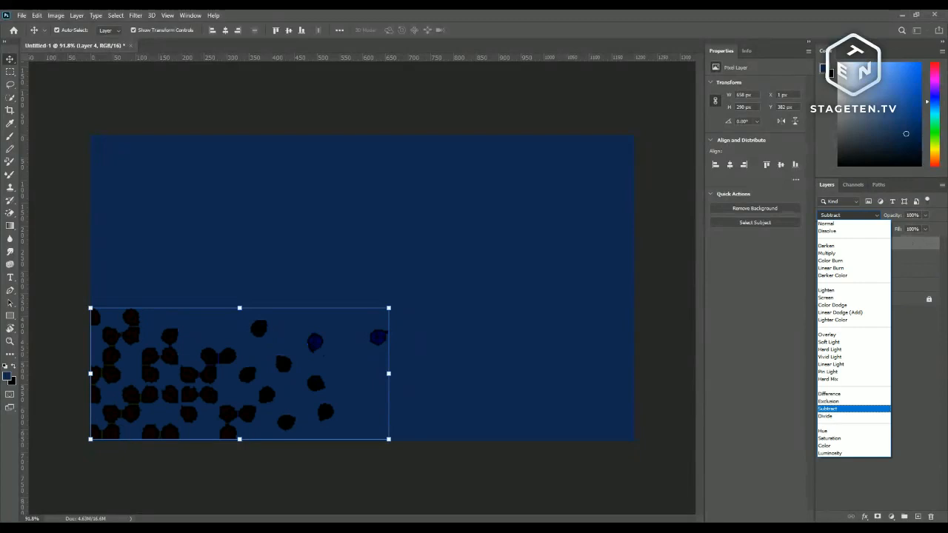
key(Down)
key(Up)
key(Up)
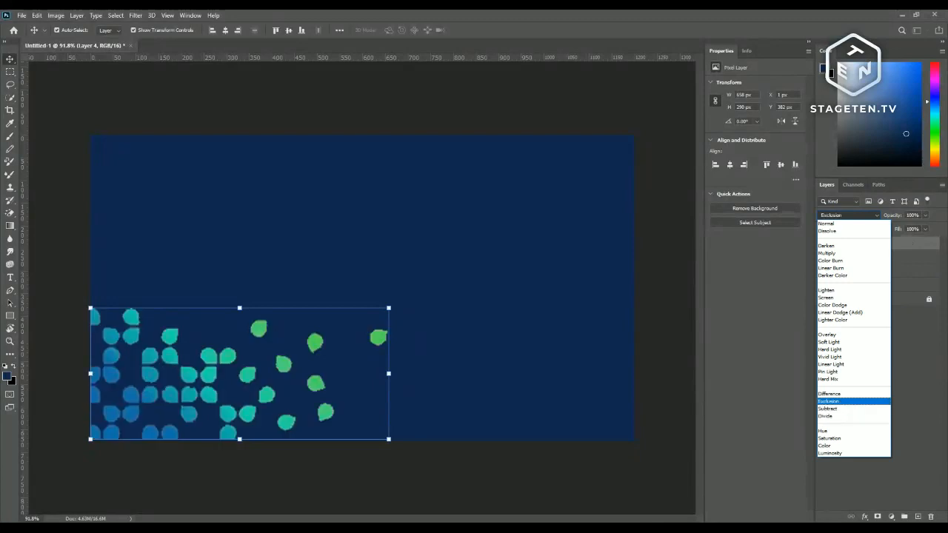
key(Up)
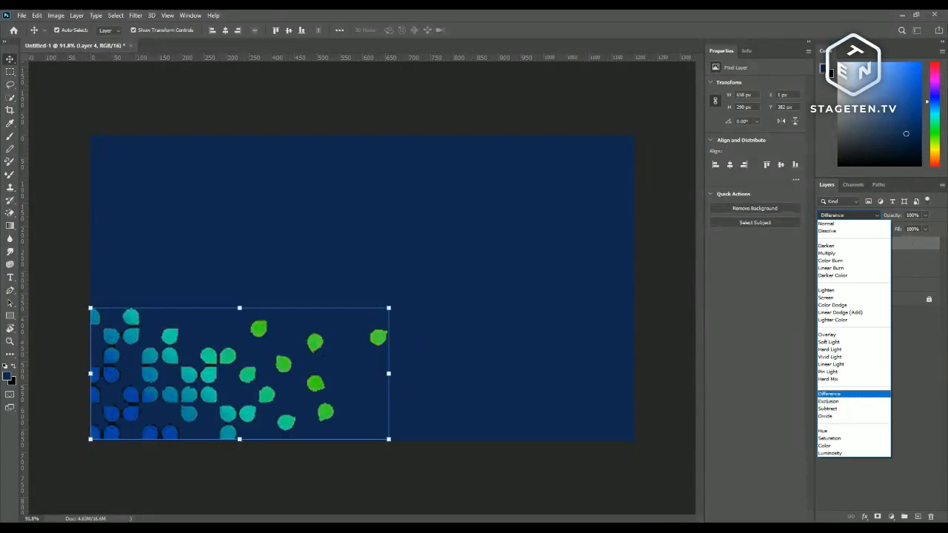
key(Escape)
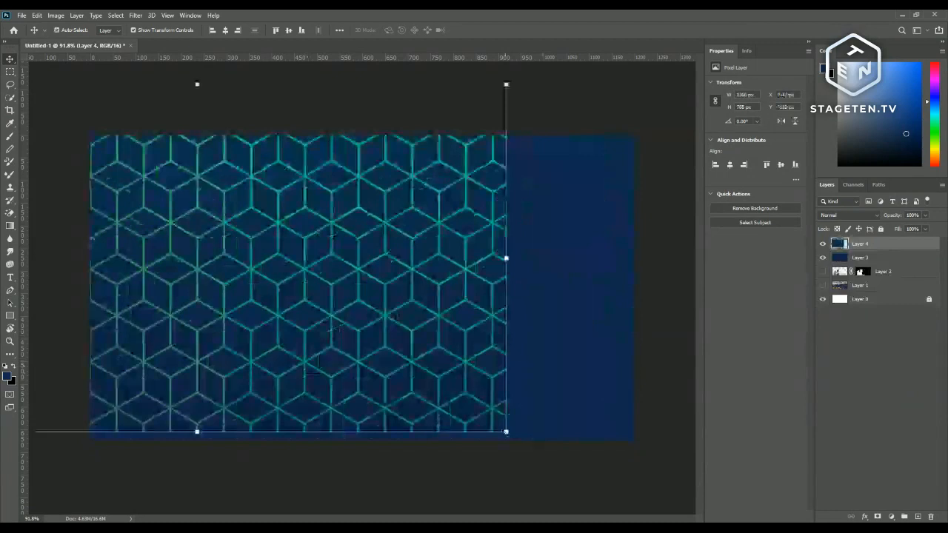
Step: Scale the cube pattern on Layer 4 down to about 891 × 501 px and centre it on the canvas
drag(506, 431, 336, 328)
drag(238, 255, 426, 334)
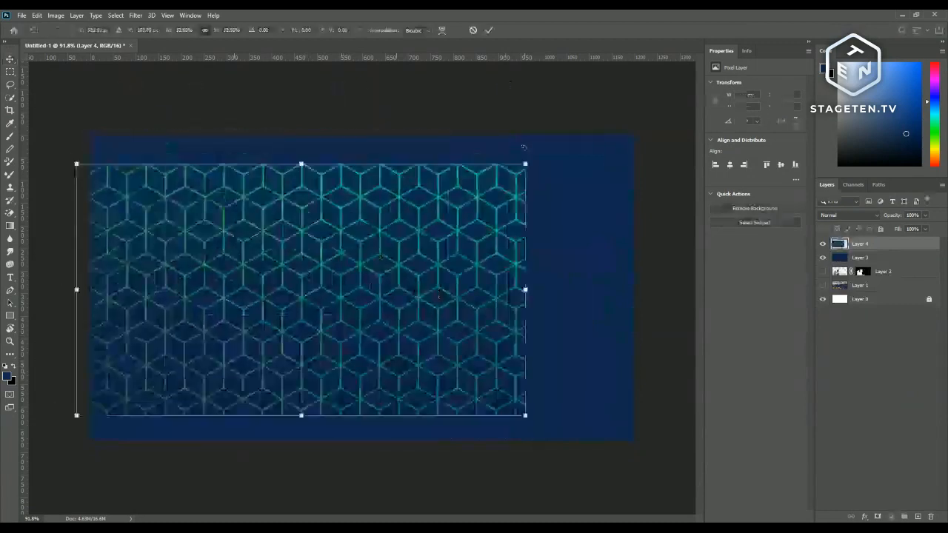
drag(528, 163, 483, 189)
drag(425, 244, 477, 242)
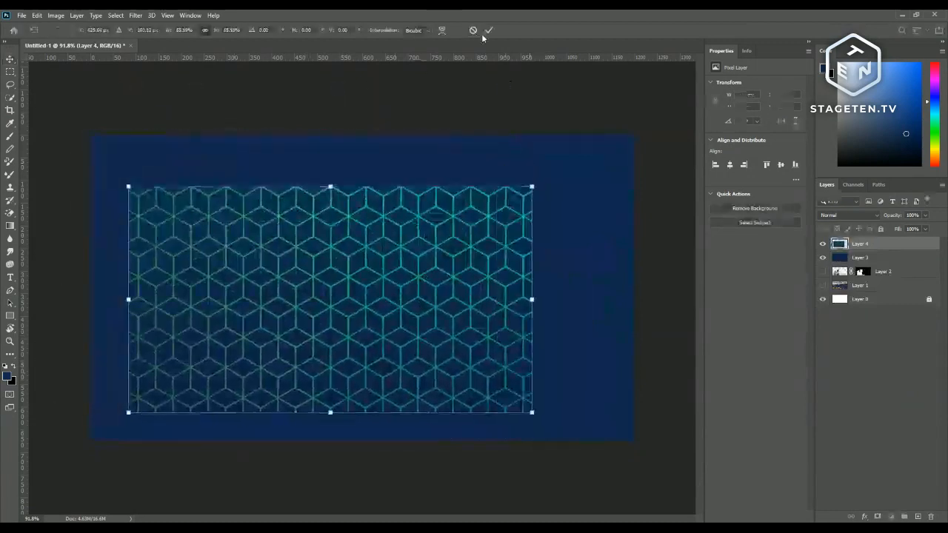
click(489, 30)
click(288, 30)
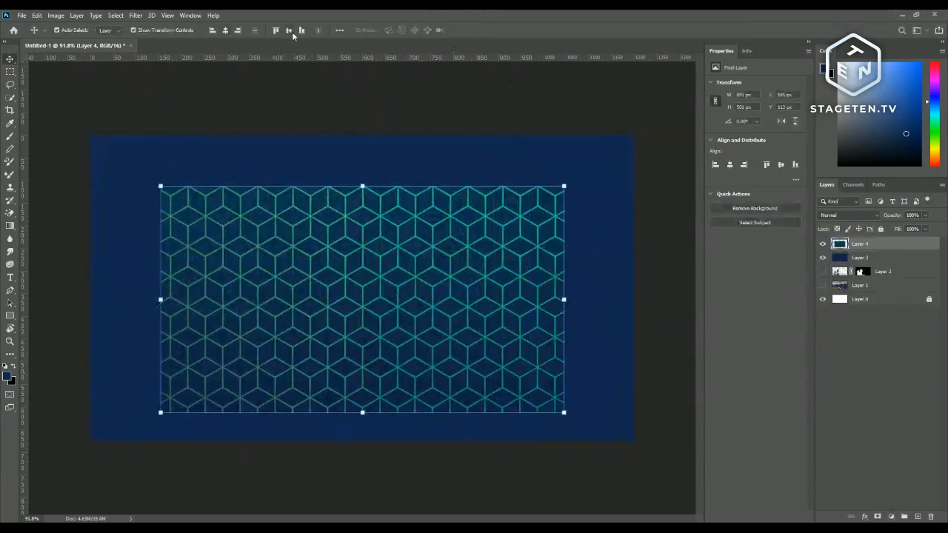
click(290, 31)
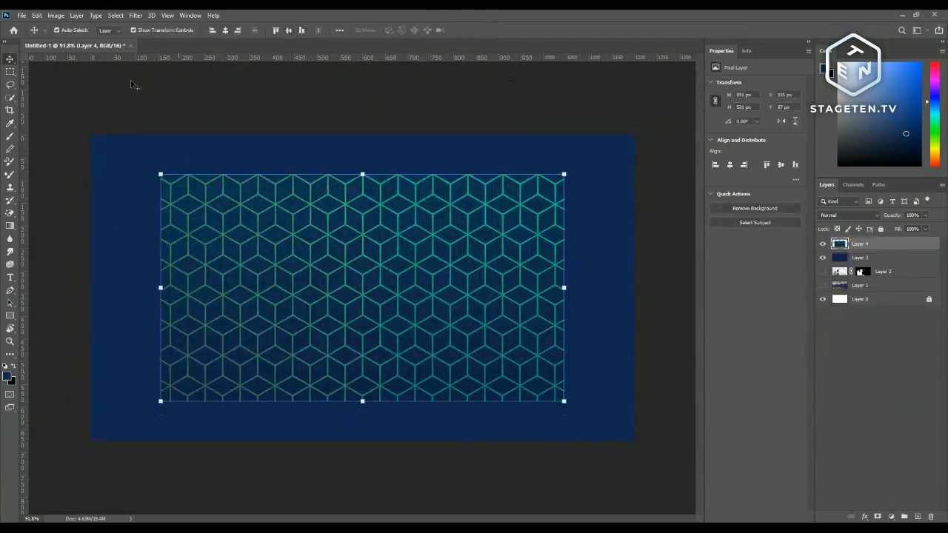
Step: Pick a pink foreground colour, fill the background layer, Layer 3, with it and deselect the layer
click(881, 261)
mouse_move(934, 108)
mouse_down()
mouse_move(936, 74)
mouse_move(893, 112)
mouse_move(901, 121)
mouse_move(898, 80)
mouse_up()
key(alt+BackSpace)
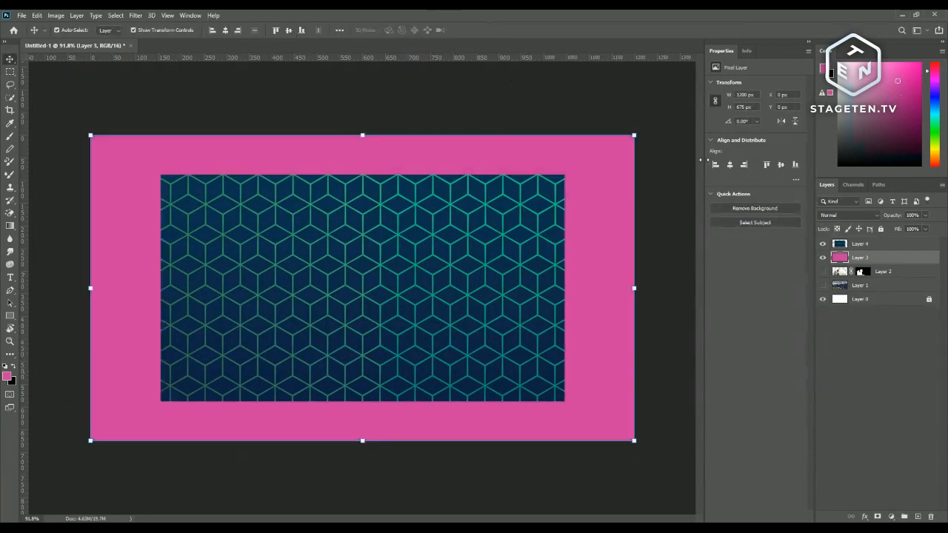
click(675, 195)
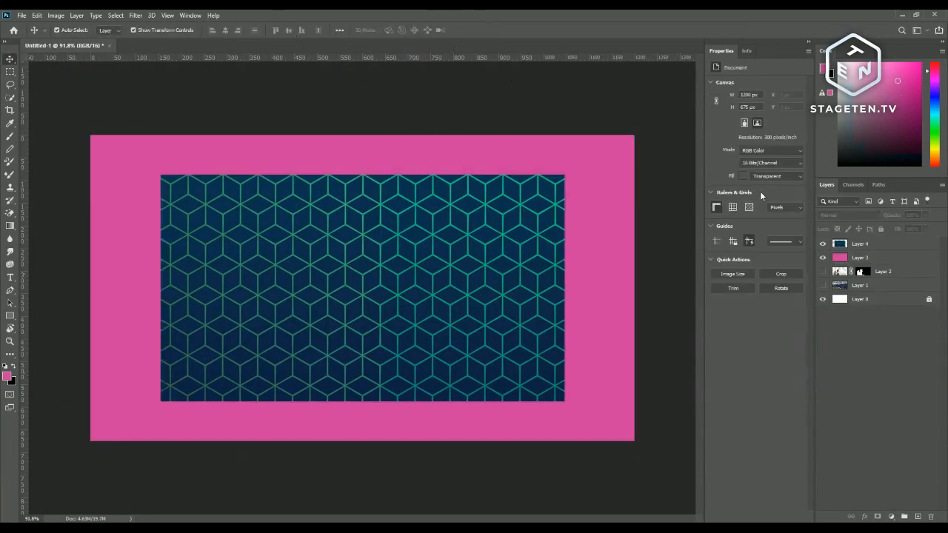
Step: Preview the blend modes from Darken to Darker Color on the cube pattern layer, Layer 4, and apply Lighten
click(893, 249)
click(872, 217)
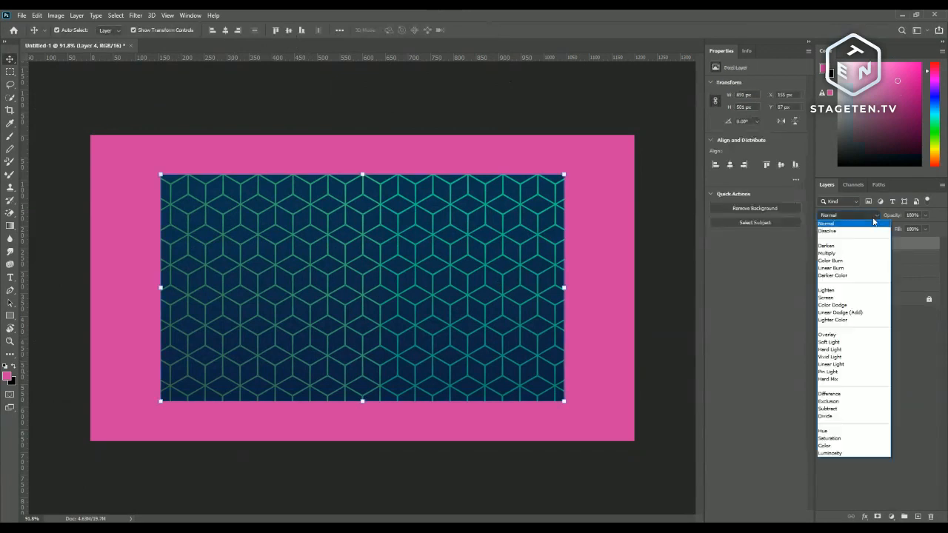
key(Down)
key(Down)
key(Down)
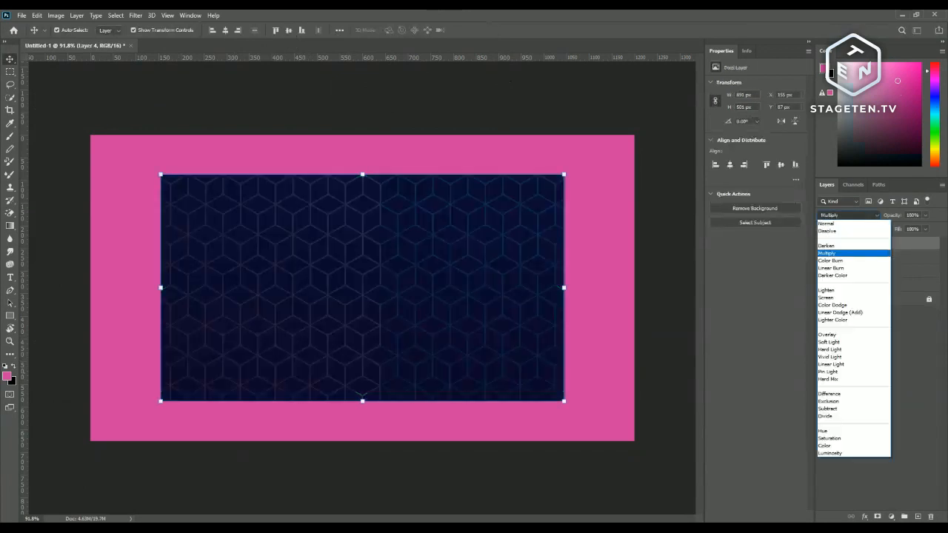
key(Down)
key(Down)
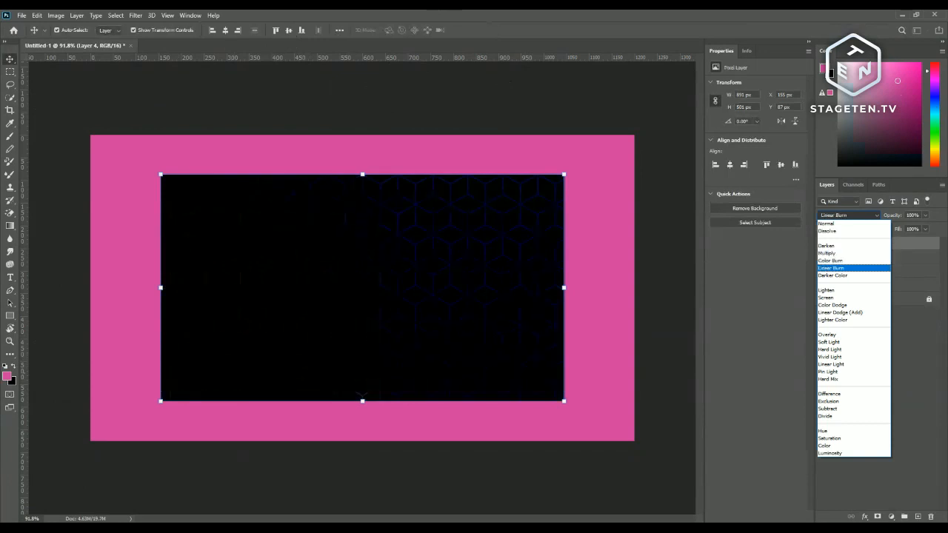
key(Down)
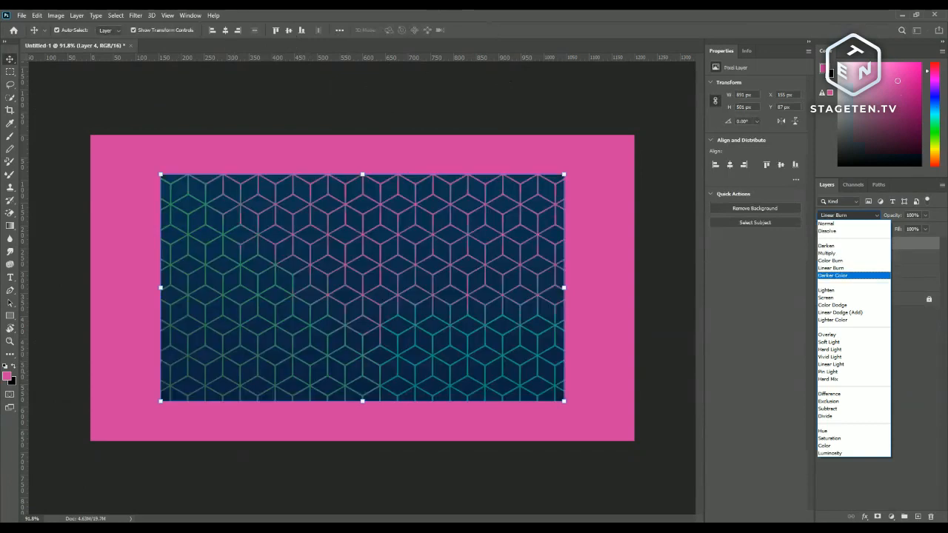
key(Down)
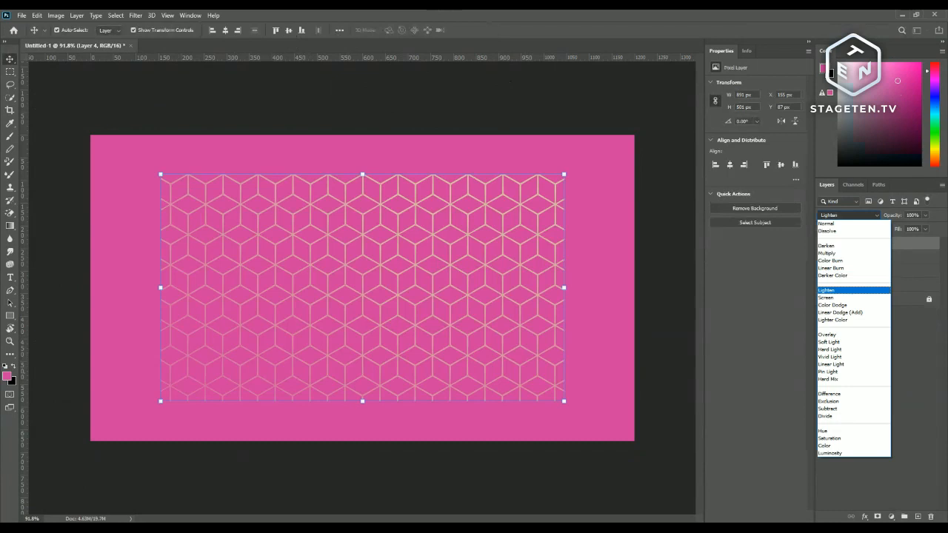
click(837, 290)
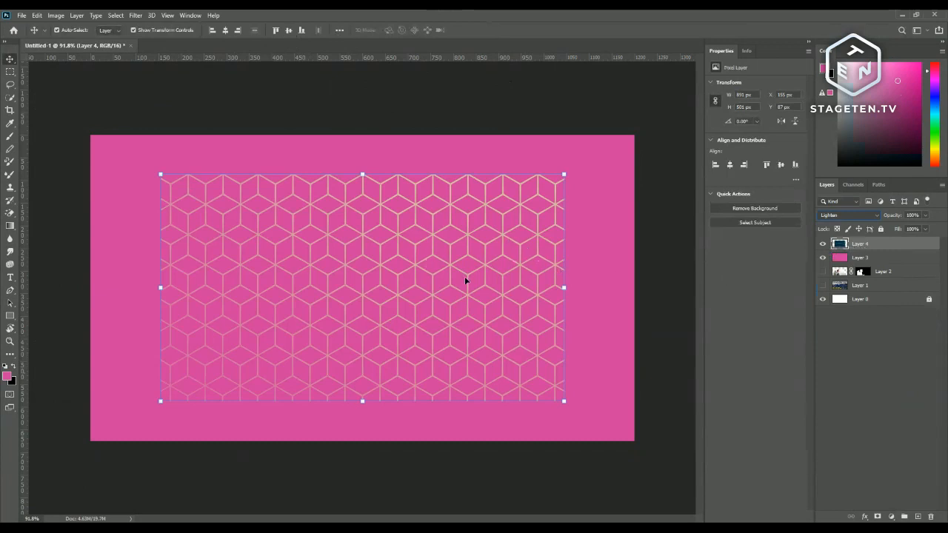
Step: Return the cube pattern layer to the Normal blend mode and deselect it
click(874, 215)
click(852, 223)
click(670, 278)
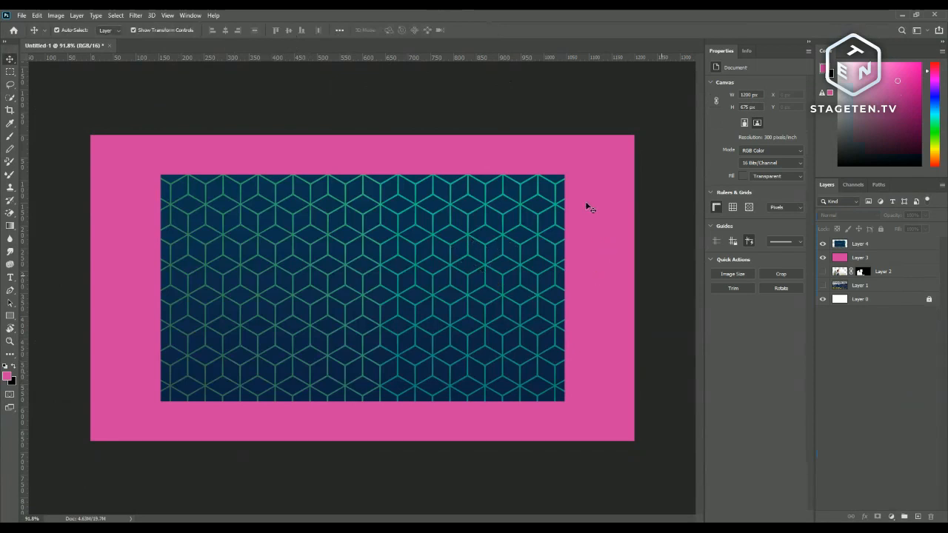
Step: Set the blend mode of the cube pattern layer, Layer 4, to Lighten and deselect the layer
click(866, 244)
click(865, 214)
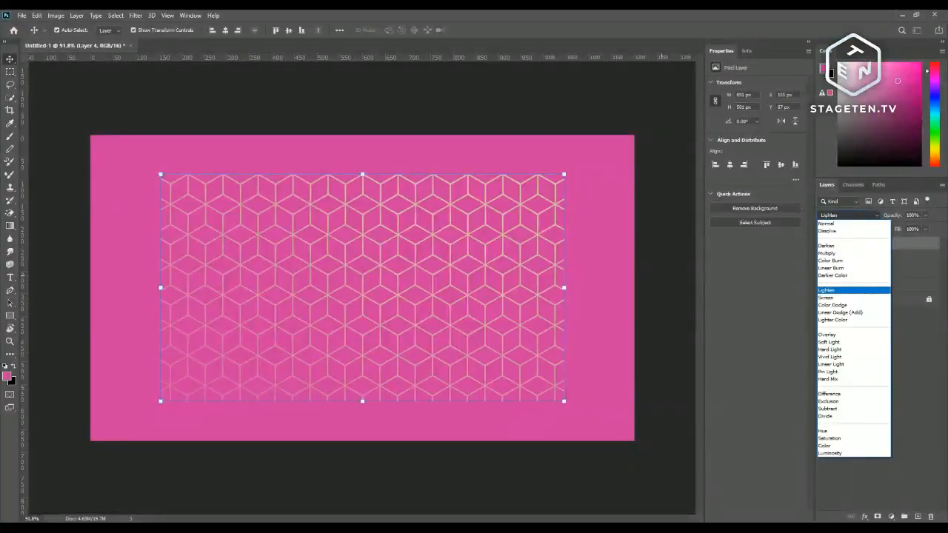
click(825, 289)
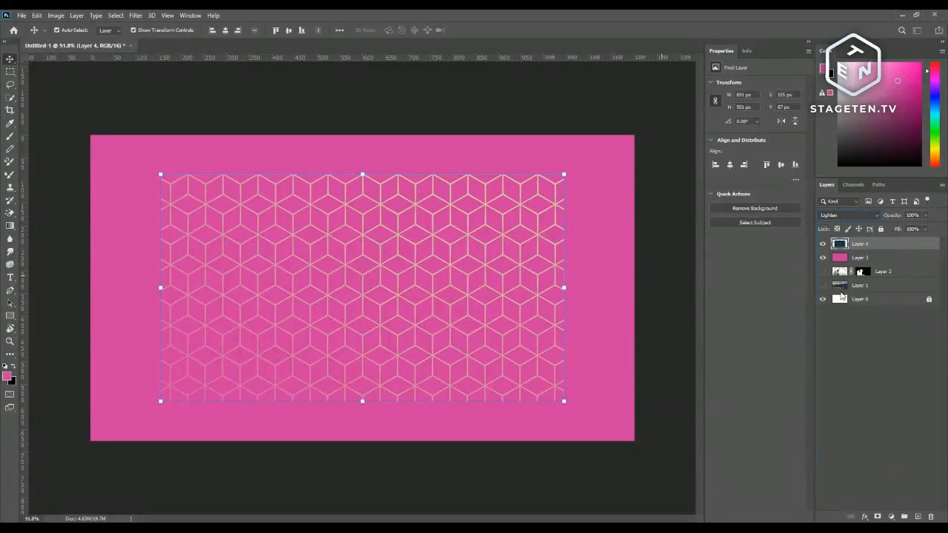
click(652, 307)
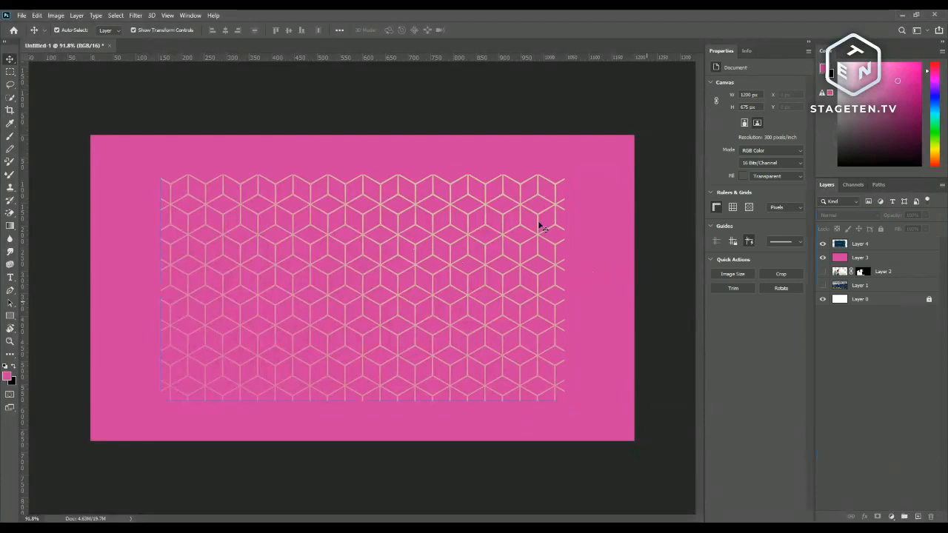
Step: Enlarge the cube pattern on Layer 4 to about 101.74%, keeping its upper-right corner fixed
click(467, 243)
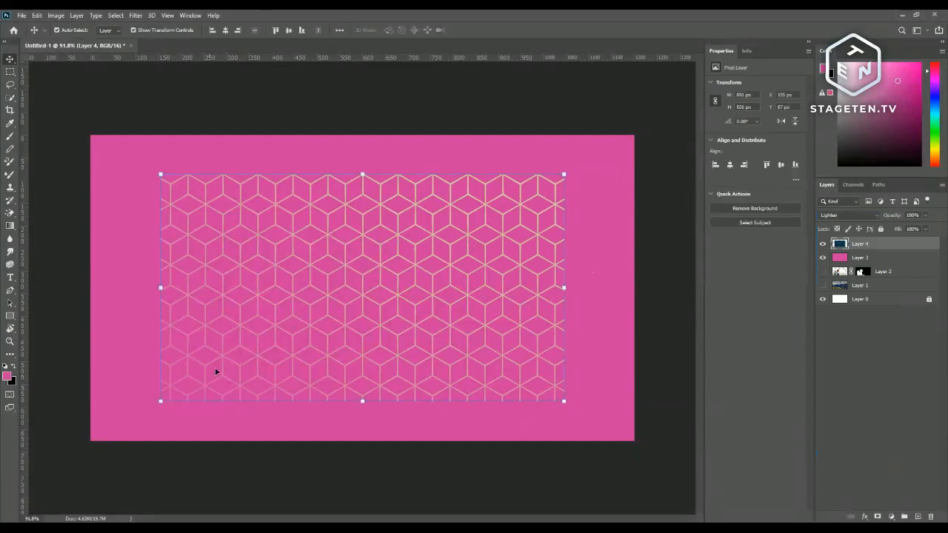
mouse_move(160, 400)
mouse_down()
mouse_move(98, 435)
mouse_move(153, 405)
mouse_up()
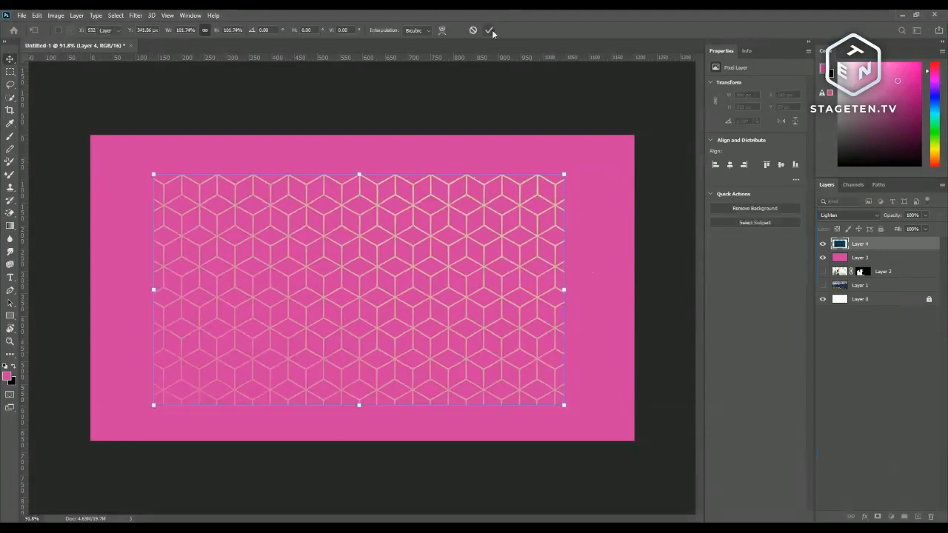
click(488, 30)
Step: Set the cube pattern layer's blend mode to Screen and deselect the layer
click(850, 215)
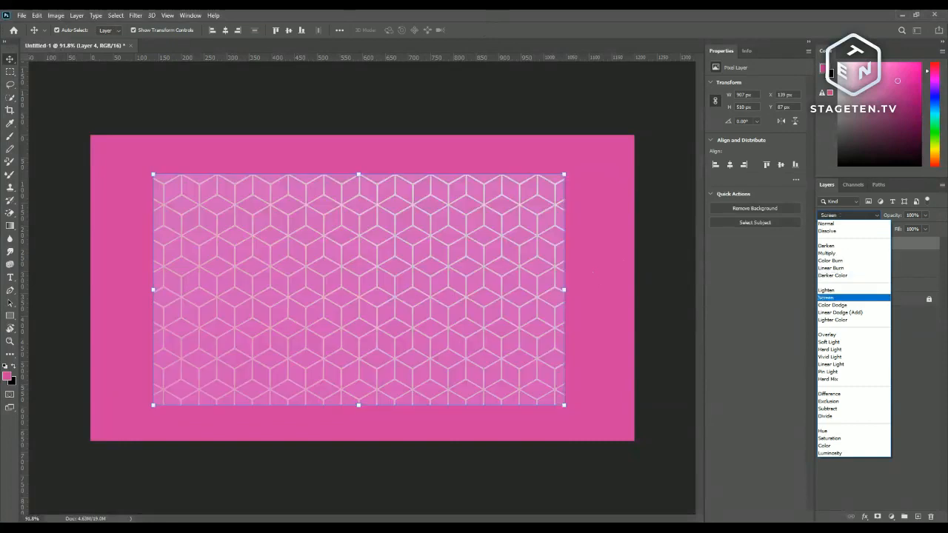
click(829, 297)
click(835, 322)
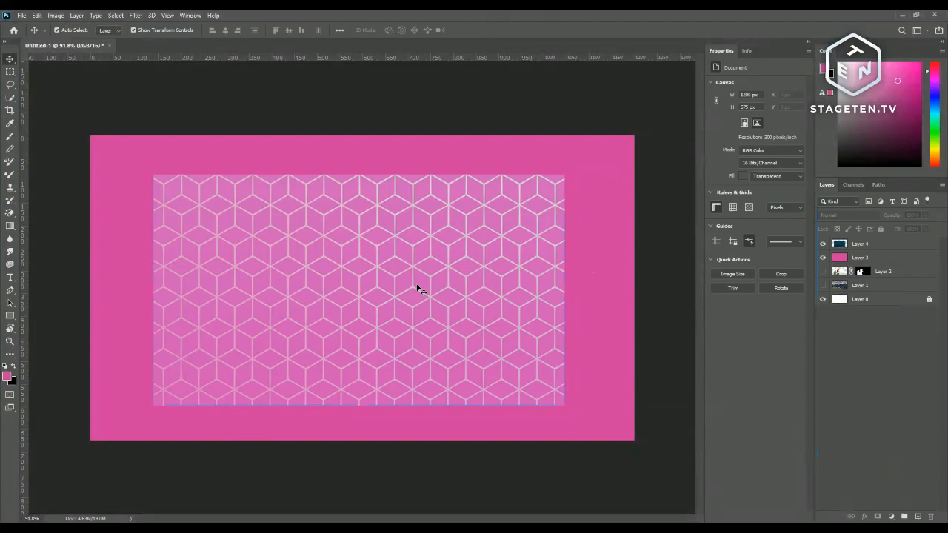
Step: Preview other blend modes on the cube pattern layer, such as Difference, and set it back to Screen
click(891, 246)
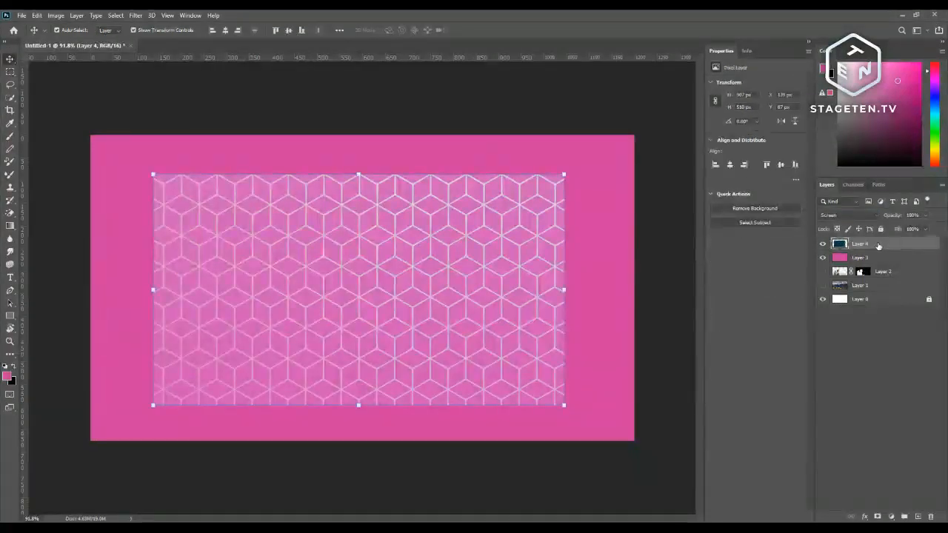
click(872, 220)
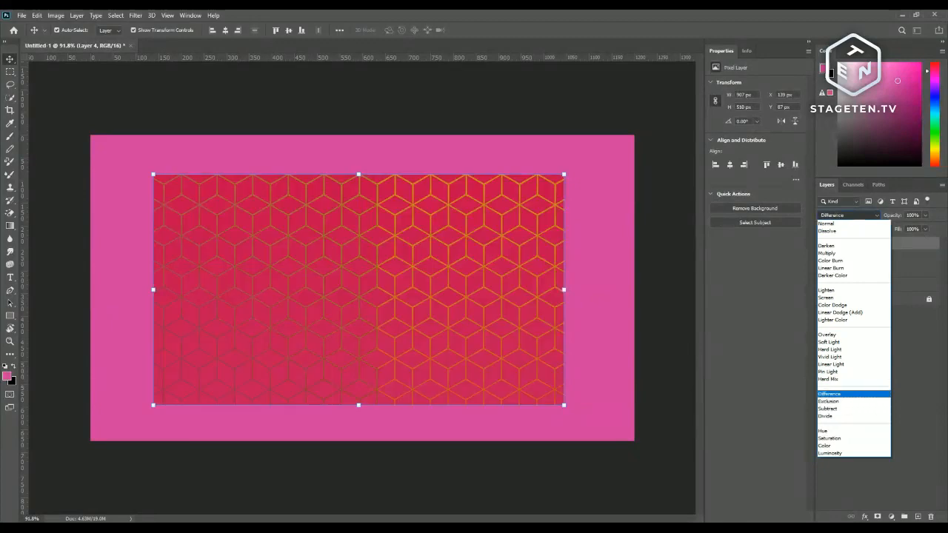
click(824, 297)
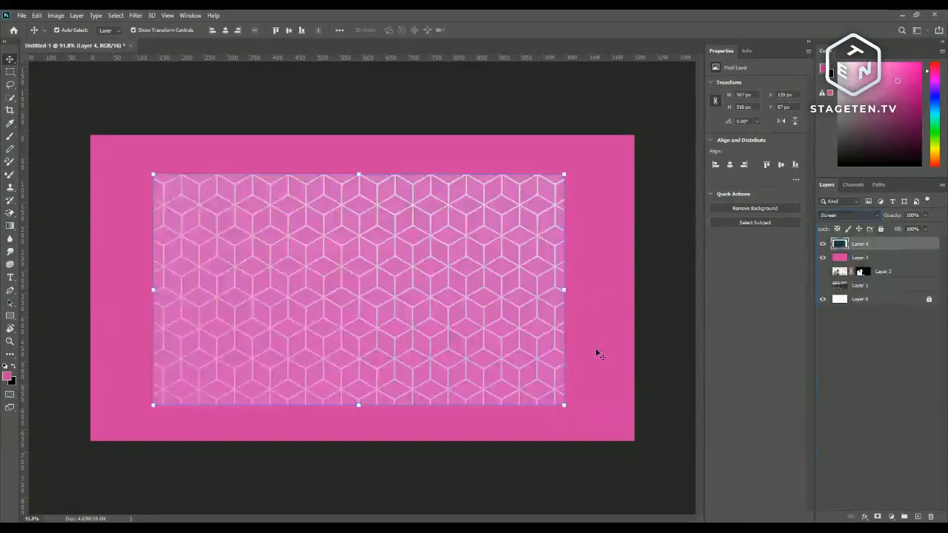
Step: Hide the cube pattern and pink layers, and show the mountain landscape on Layer 1 and the hiker on Layer 2
click(822, 244)
click(822, 257)
click(822, 285)
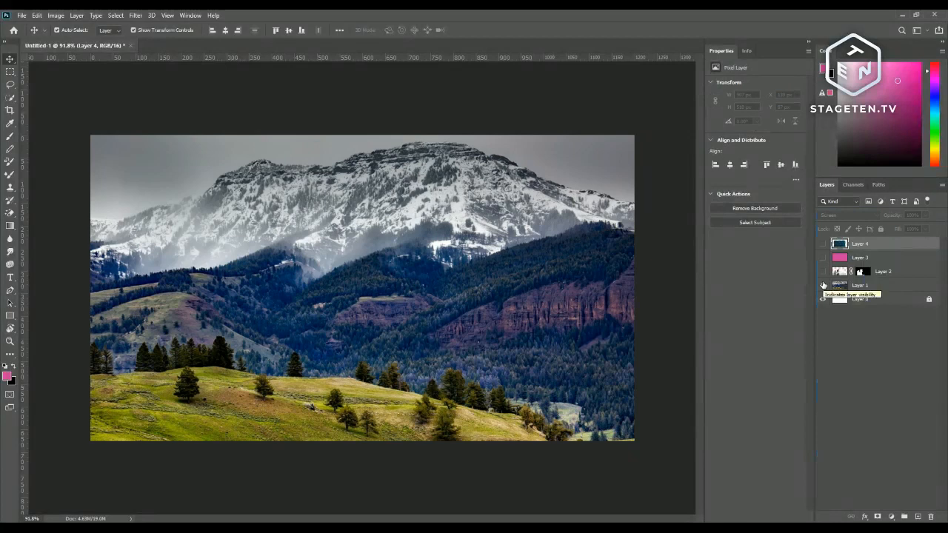
click(433, 316)
drag(433, 317, 432, 313)
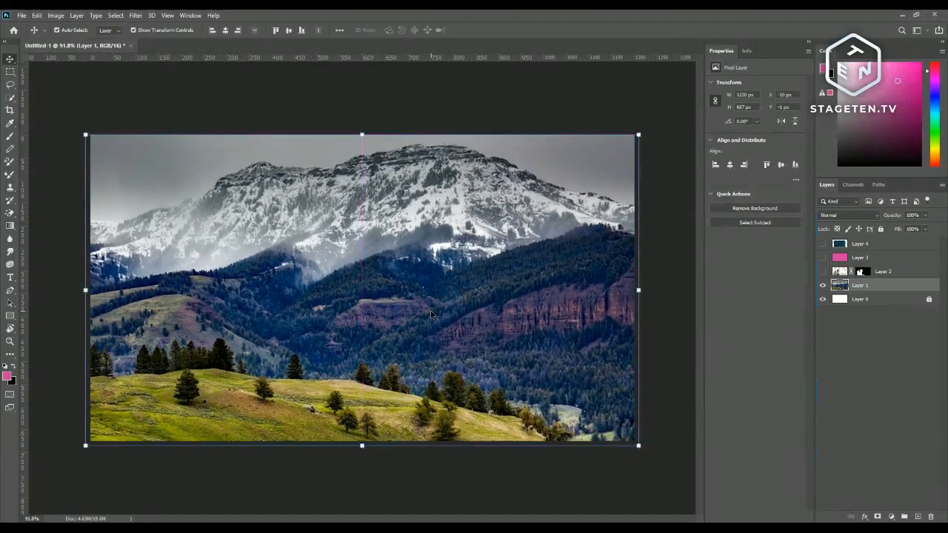
click(822, 271)
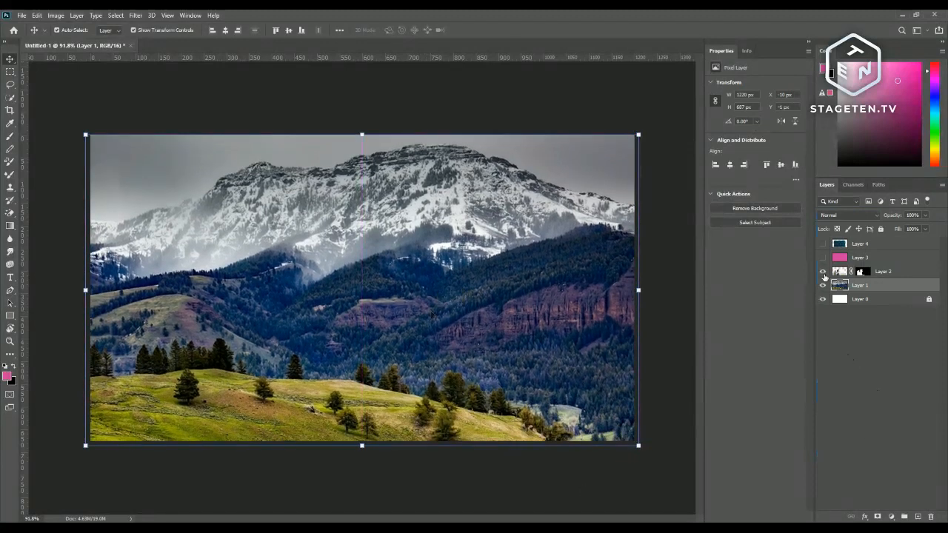
Step: Disable Layer 2's mask to view the uncropped hiker photo, and re-enable the mask after undoing a trial move
click(861, 272)
shift+click(861, 272)
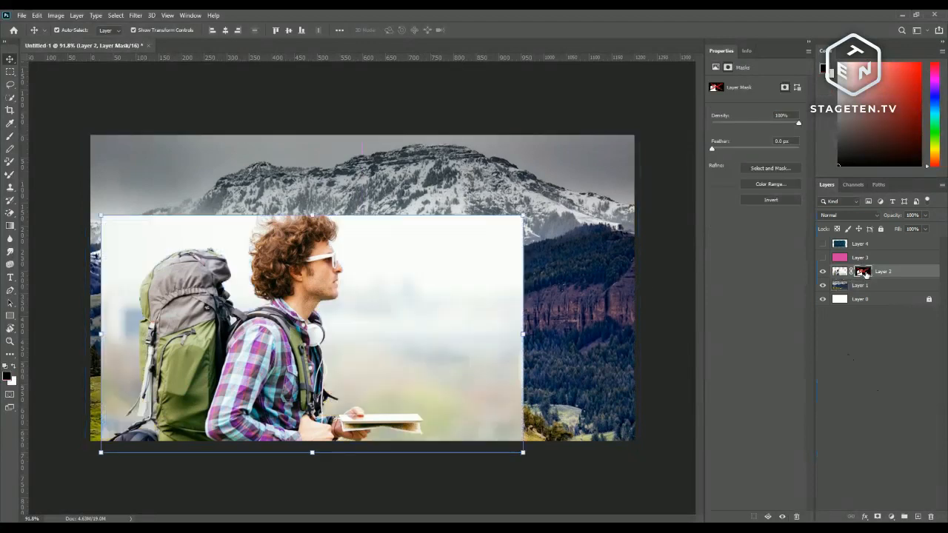
drag(424, 337, 437, 307)
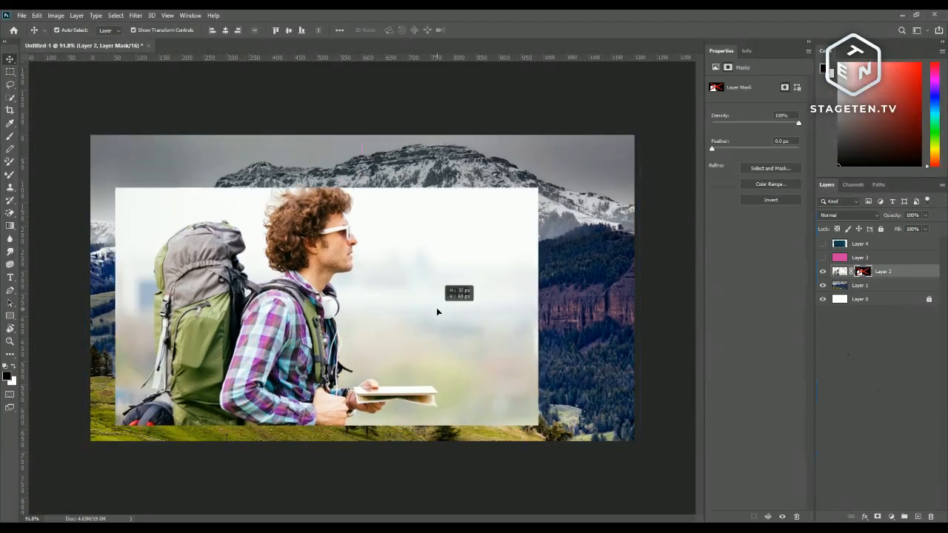
key(ctrl+z)
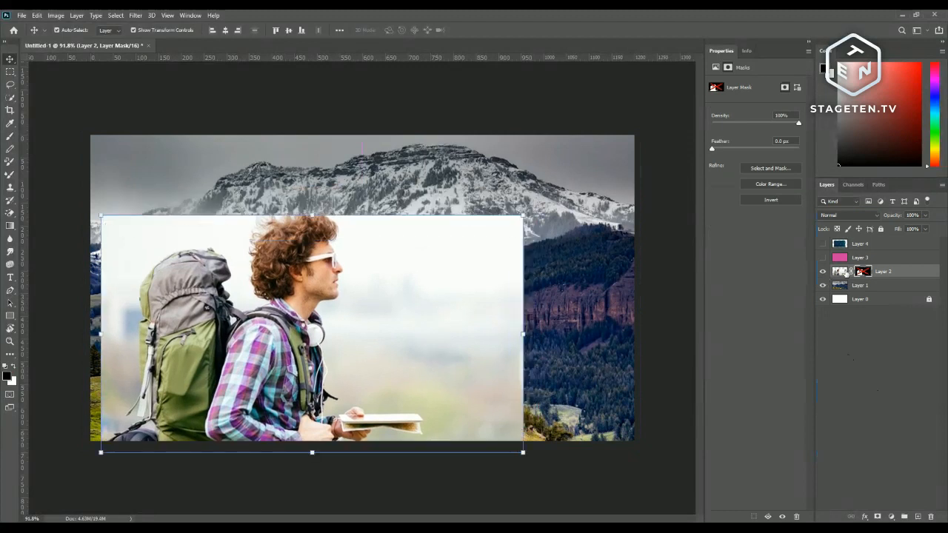
shift+click(859, 272)
click(839, 337)
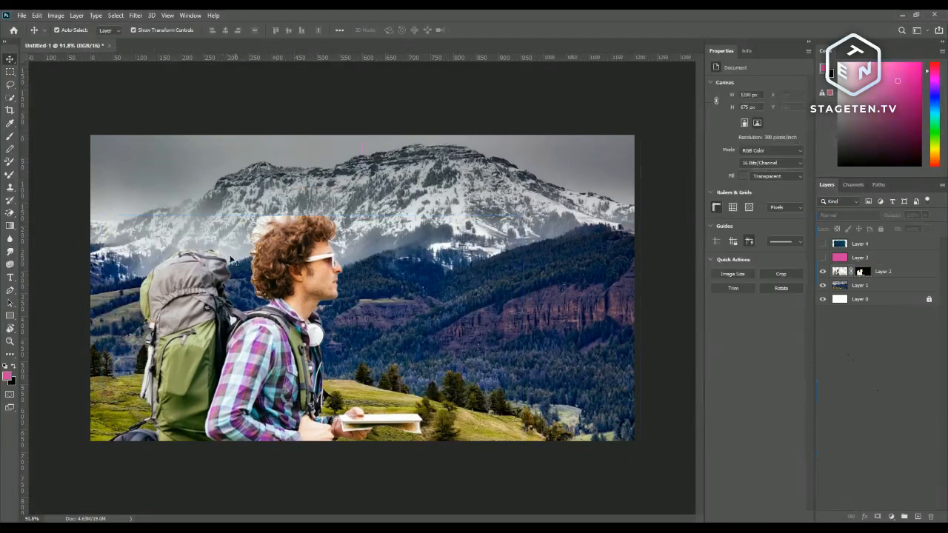
Step: Paint black on Layer 2's mask with a 3 px brush to hide the white background around the top of the hiker's hair
click(288, 283)
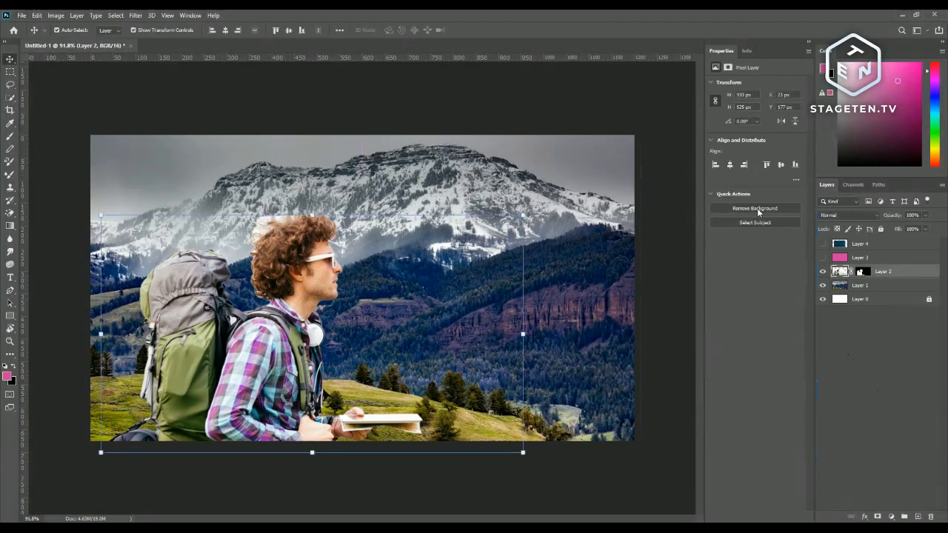
scroll(279, 198, up, 2)
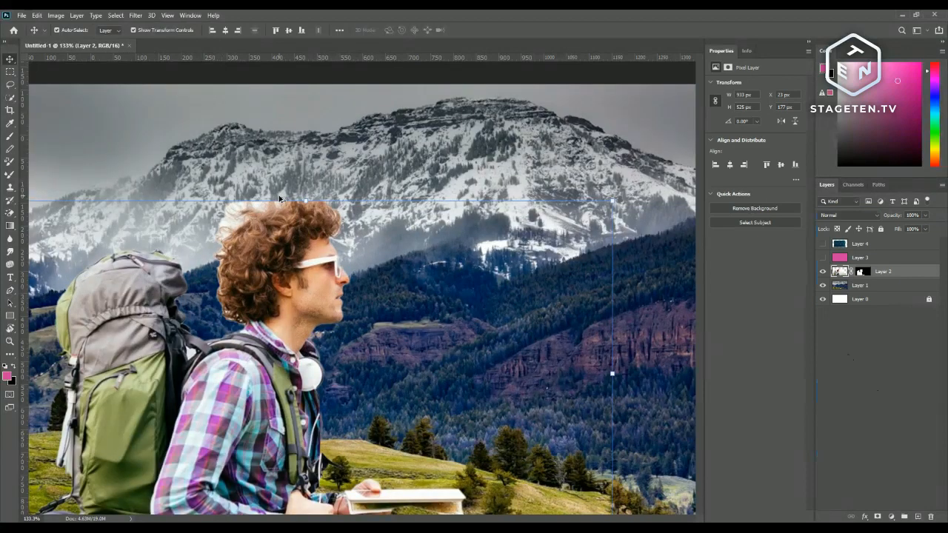
scroll(280, 199, up, 3)
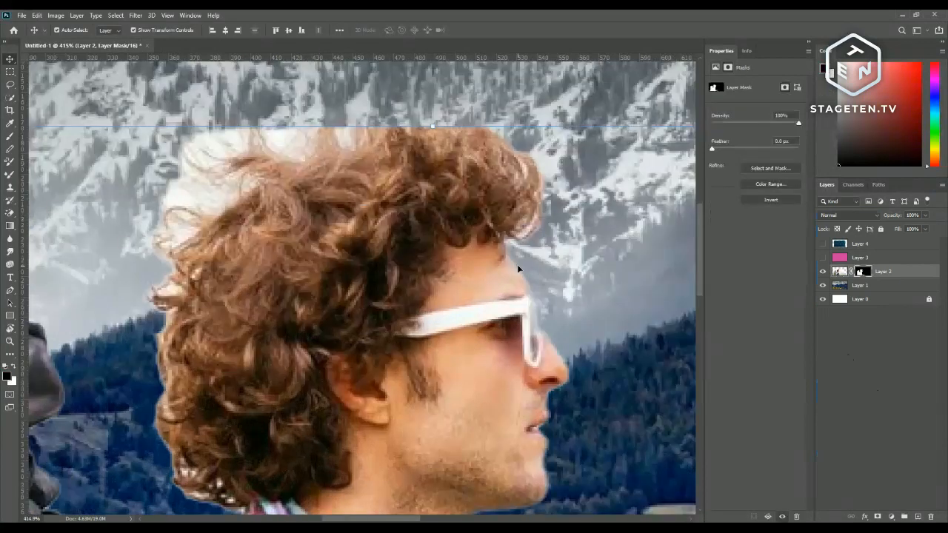
key(b)
click(71, 32)
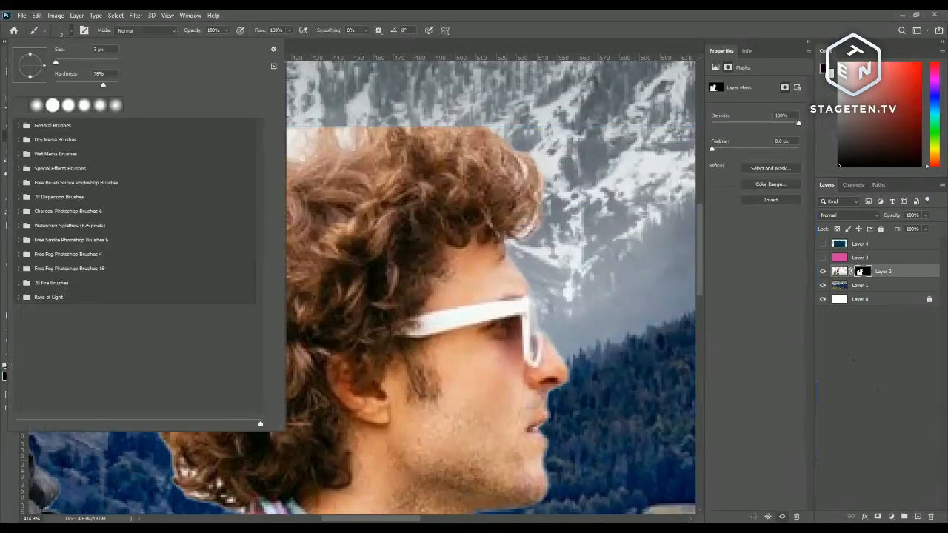
click(73, 33)
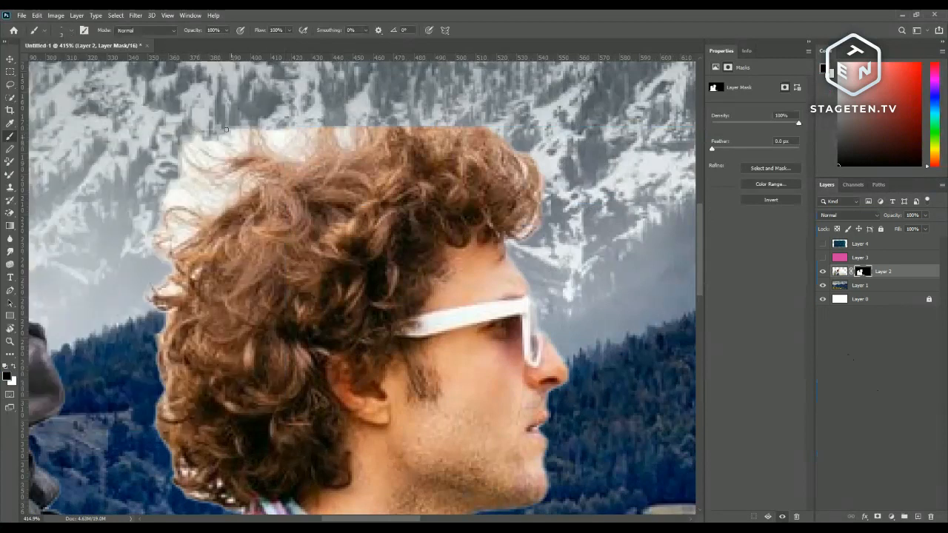
mouse_move(235, 139)
mouse_down()
mouse_move(208, 136)
mouse_move(216, 151)
mouse_move(222, 142)
mouse_move(237, 146)
mouse_move(208, 150)
mouse_move(191, 133)
mouse_move(182, 138)
mouse_move(207, 166)
mouse_move(175, 140)
mouse_move(184, 176)
mouse_move(193, 173)
mouse_move(168, 157)
mouse_move(207, 192)
mouse_move(168, 175)
mouse_move(191, 196)
mouse_move(155, 178)
mouse_move(173, 176)
mouse_move(158, 199)
mouse_move(189, 203)
mouse_move(168, 201)
mouse_move(214, 193)
mouse_move(204, 182)
mouse_move(240, 183)
mouse_move(210, 183)
mouse_move(208, 207)
mouse_move(223, 209)
mouse_move(224, 199)
mouse_move(155, 196)
mouse_move(180, 215)
mouse_move(165, 227)
mouse_move(191, 237)
mouse_move(174, 239)
mouse_move(155, 224)
mouse_move(172, 245)
mouse_move(154, 228)
mouse_up()
drag(167, 275, 173, 294)
mouse_move(258, 142)
mouse_down()
mouse_move(218, 151)
mouse_move(244, 133)
mouse_move(273, 150)
mouse_move(290, 134)
mouse_move(265, 137)
mouse_move(293, 125)
mouse_move(296, 157)
mouse_move(272, 130)
mouse_up()
mouse_move(335, 129)
mouse_down()
mouse_move(351, 145)
mouse_move(318, 111)
mouse_move(292, 158)
mouse_move(288, 128)
mouse_move(315, 157)
mouse_move(292, 157)
mouse_move(315, 158)
mouse_move(248, 134)
mouse_up()
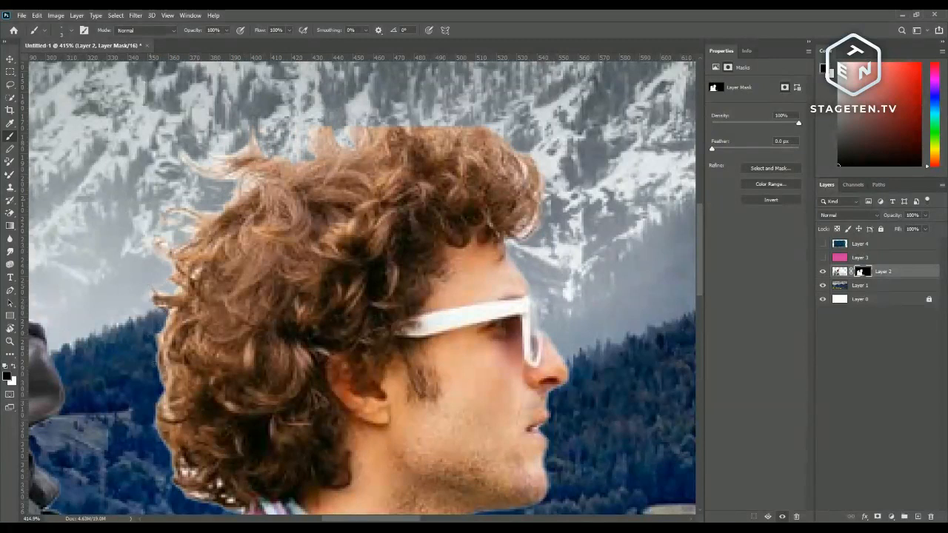
Step: Paint out the light fringe on the mask along the lower back of the hair down to the nape
mouse_move(158, 401)
mouse_down()
mouse_move(157, 435)
mouse_move(185, 494)
mouse_move(213, 502)
mouse_move(176, 480)
mouse_move(193, 497)
mouse_up()
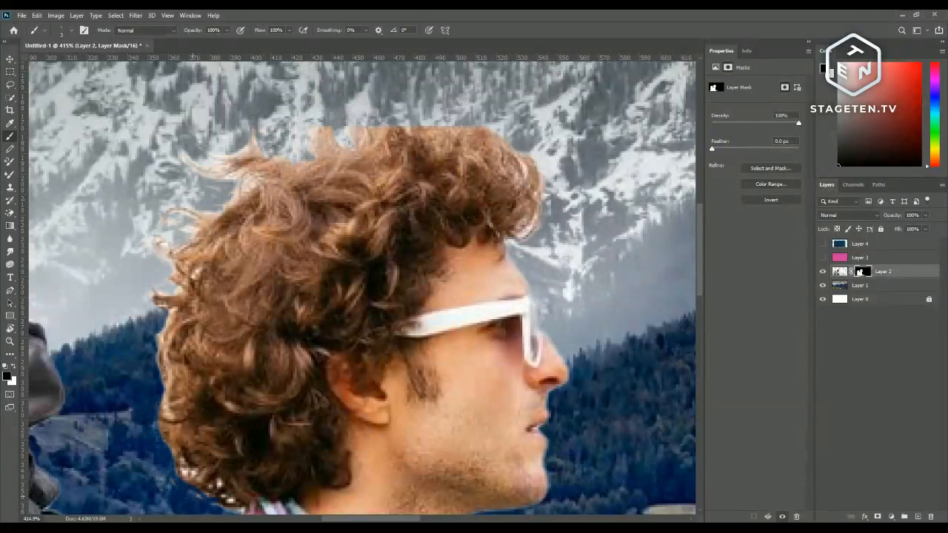
drag(182, 457, 193, 477)
scroll(452, 317, down, 3)
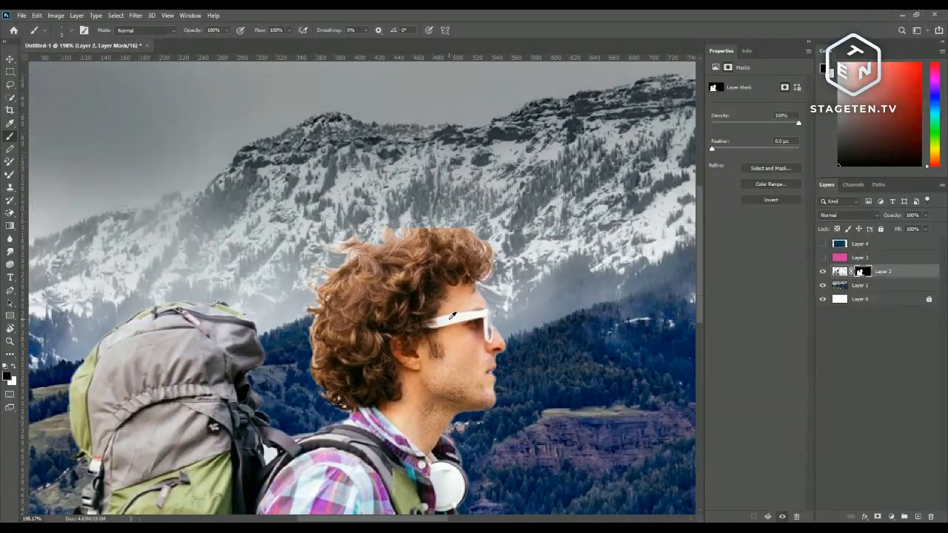
scroll(452, 317, down, 2)
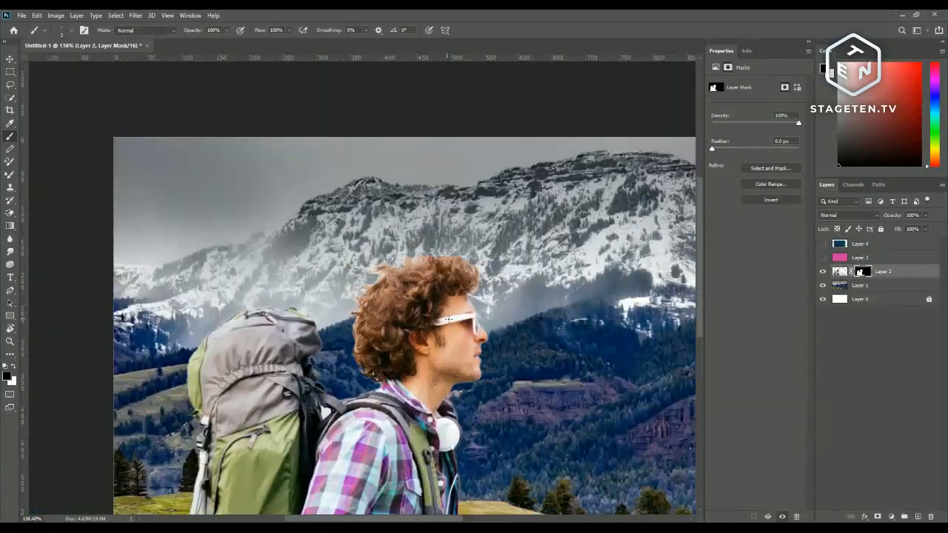
Step: Refine the mask at pixel level along the back of the hair, removing light edge pixels up to the stray curls
scroll(311, 340, up, 9)
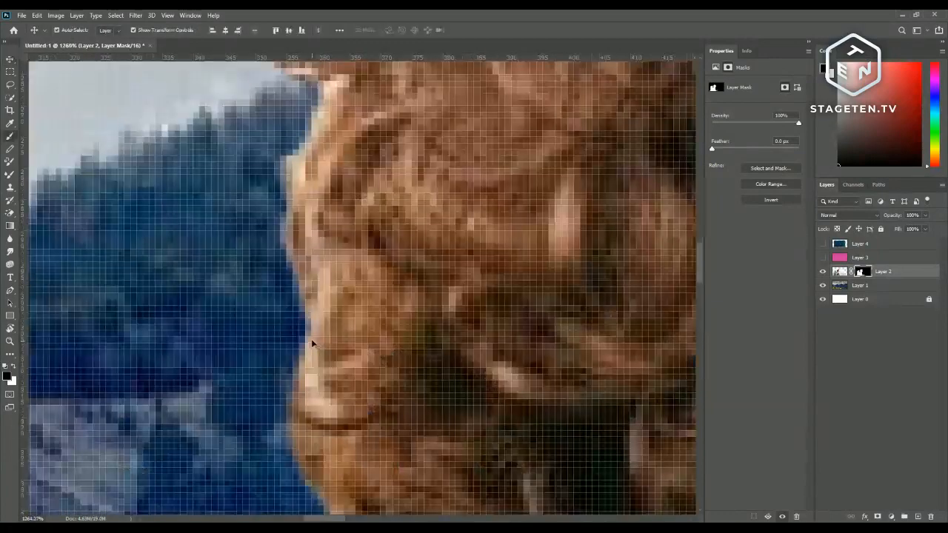
drag(310, 374, 335, 413)
mouse_move(318, 348)
mouse_down()
mouse_move(293, 278)
mouse_move(273, 260)
mouse_up()
drag(273, 261, 234, 351)
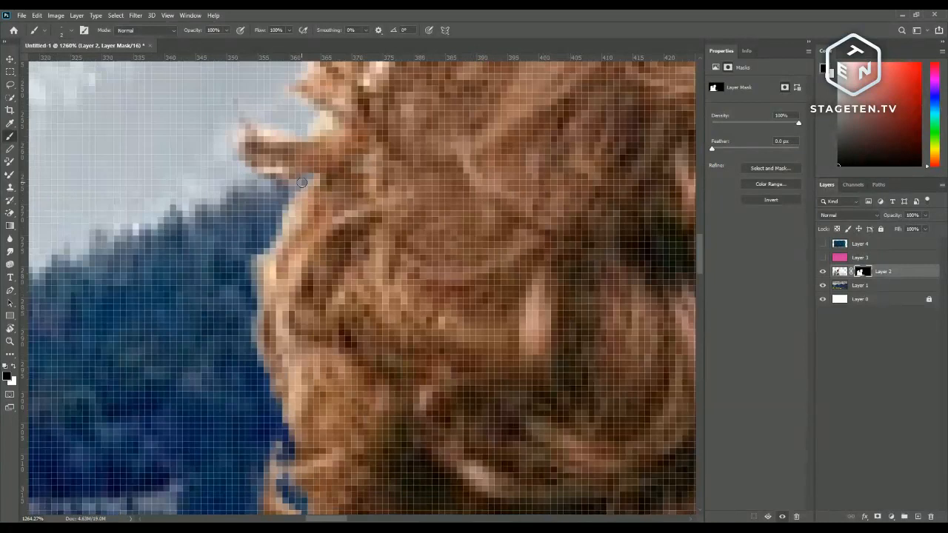
mouse_move(281, 182)
mouse_down()
mouse_move(250, 237)
mouse_move(204, 396)
mouse_up()
mouse_move(181, 241)
mouse_down()
mouse_move(190, 257)
mouse_move(207, 257)
mouse_move(223, 212)
mouse_move(220, 262)
mouse_up()
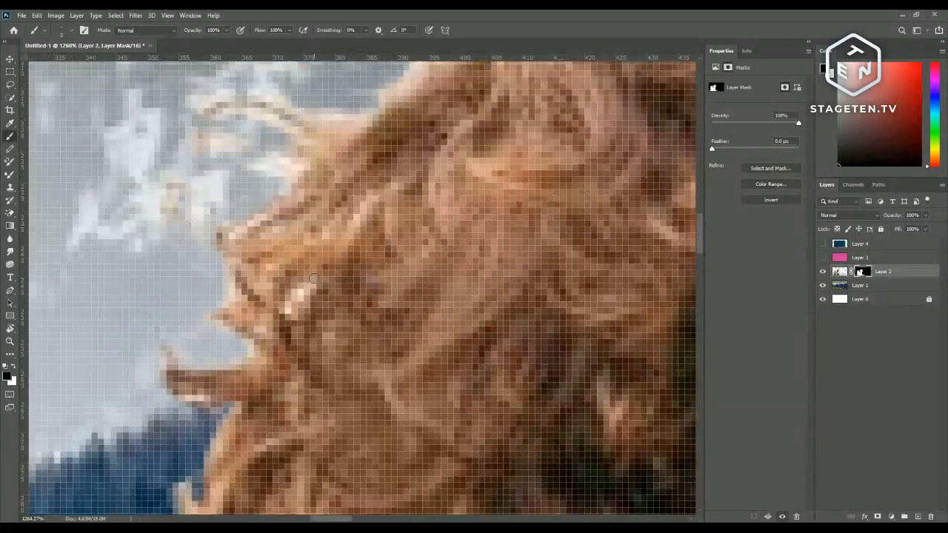
mouse_move(314, 278)
mouse_down()
mouse_move(276, 318)
mouse_move(244, 333)
mouse_up()
drag(241, 196, 215, 342)
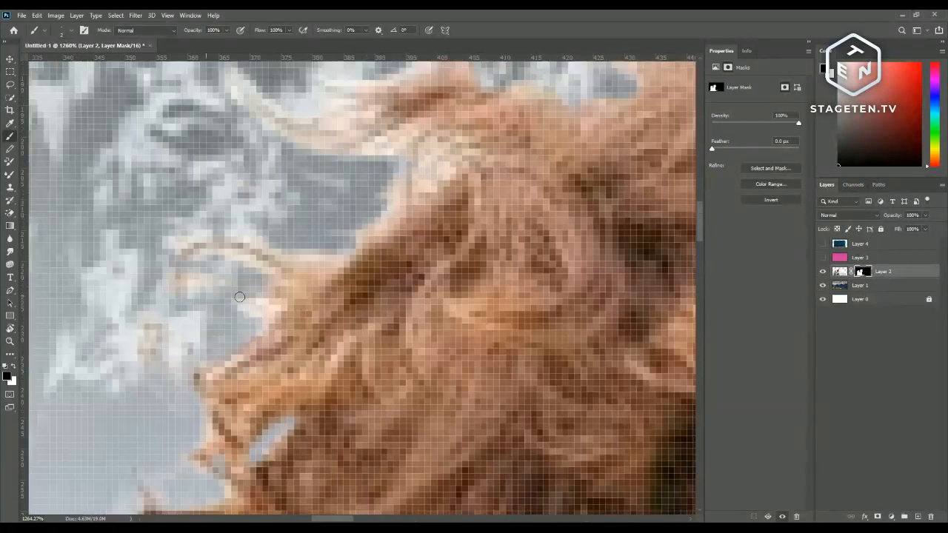
Step: Enlarge the brush and mask out the remaining background beside the loose strands at the upper back of the hair
key(bracketright)
key(bracketright)
key(bracketright)
mouse_move(286, 181)
mouse_down()
mouse_move(378, 181)
mouse_move(345, 225)
mouse_move(245, 210)
mouse_up()
scroll(245, 209, down, 5)
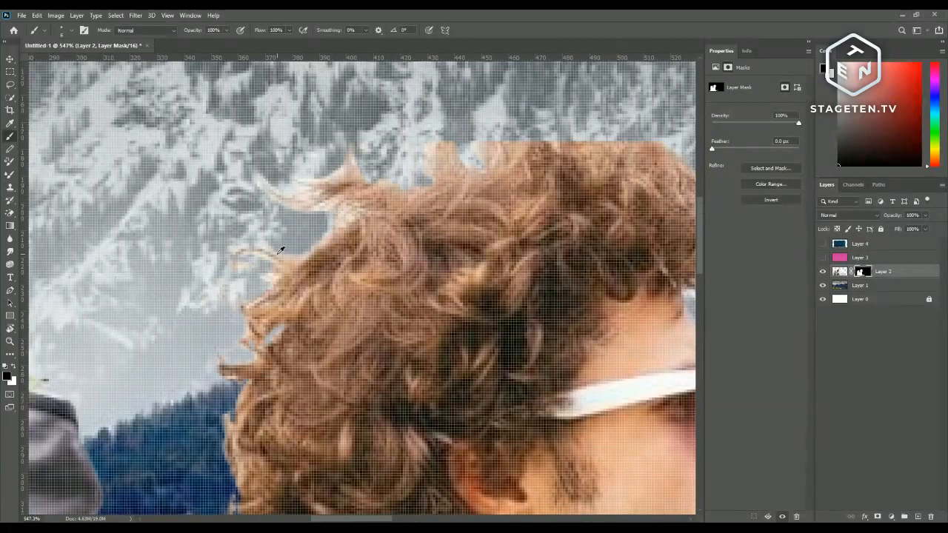
Step: Mask out the light gaps between the curls down to the shirt collar, and deselect the hiker layer
scroll(280, 250, up, 5)
mouse_move(319, 271)
mouse_down()
mouse_move(293, 268)
mouse_move(277, 207)
mouse_move(259, 214)
mouse_move(303, 281)
mouse_move(359, 312)
mouse_move(337, 326)
mouse_move(200, 252)
mouse_move(251, 306)
mouse_move(346, 287)
mouse_move(328, 309)
mouse_move(291, 305)
mouse_up()
mouse_move(237, 270)
mouse_down()
mouse_move(258, 328)
mouse_move(320, 402)
mouse_up()
scroll(219, 319, down, 5)
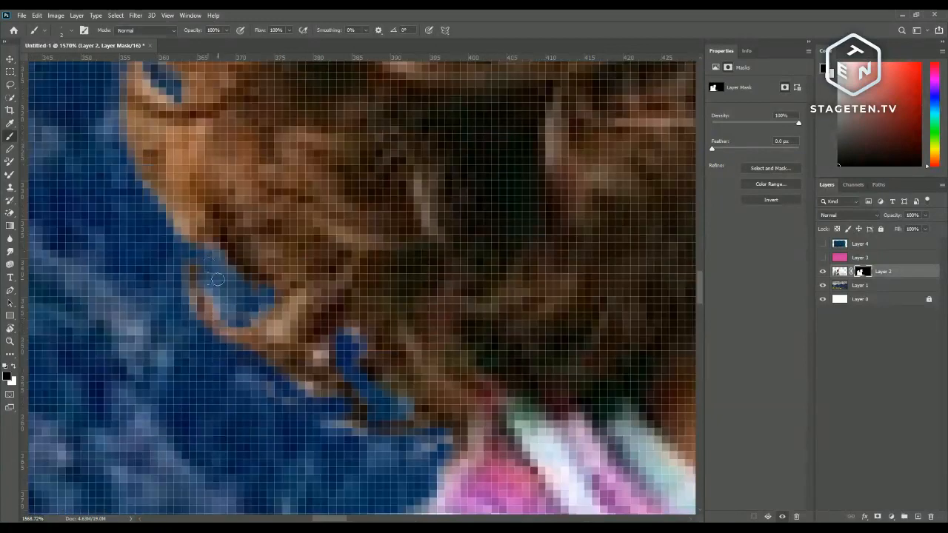
key(ctrl+0)
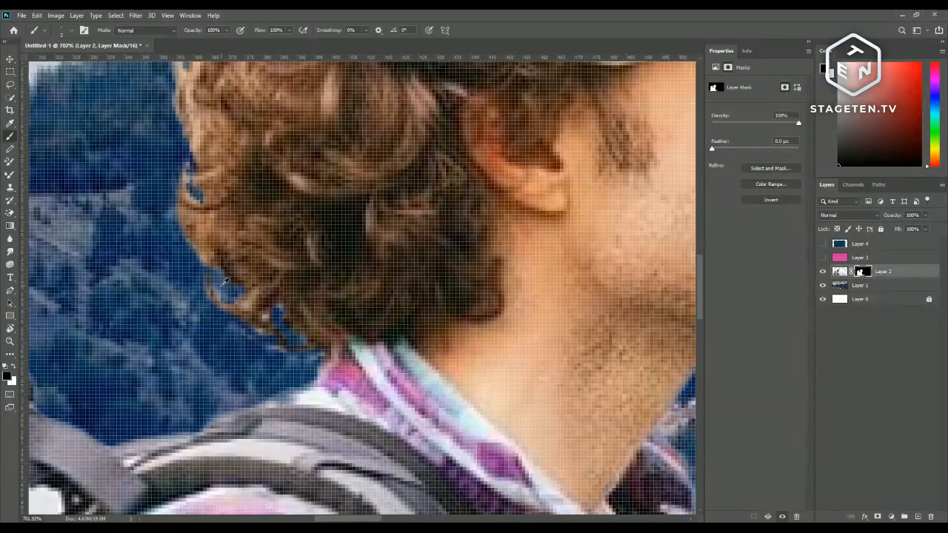
click(10, 57)
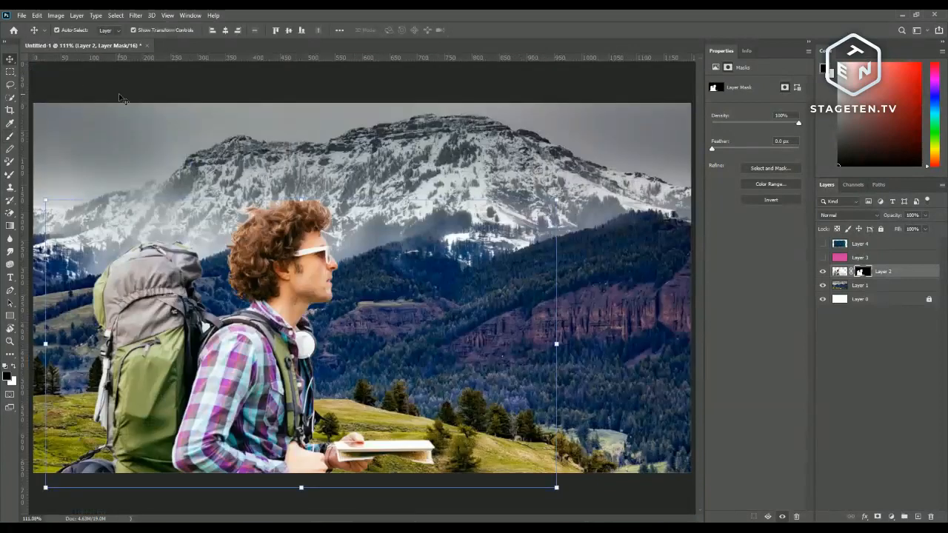
click(122, 99)
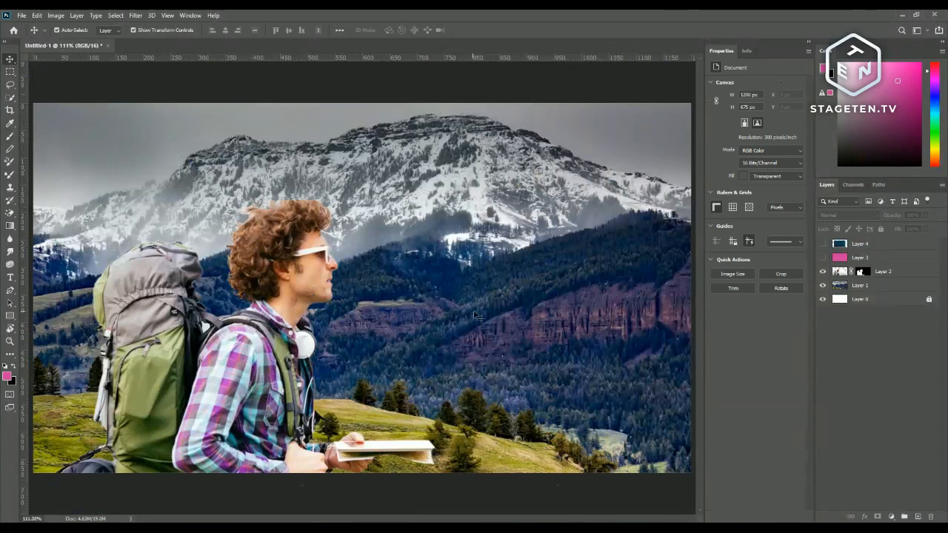
Step: Scale the hiker on Layer 2 to about 75.36% and position him at the lower-left of the landscape
click(265, 394)
mouse_move(268, 395)
mouse_down()
mouse_move(257, 352)
mouse_move(256, 389)
mouse_up()
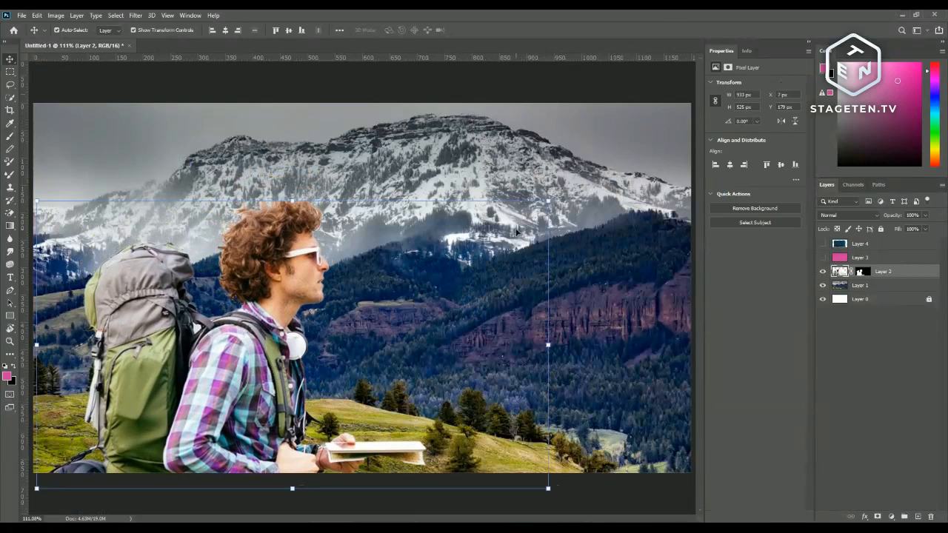
drag(548, 200, 413, 262)
drag(178, 416, 203, 419)
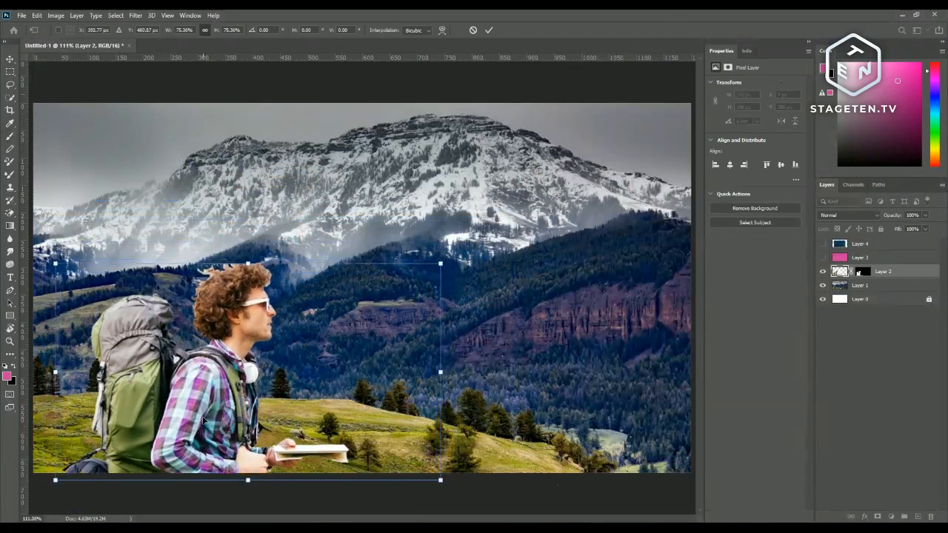
click(489, 30)
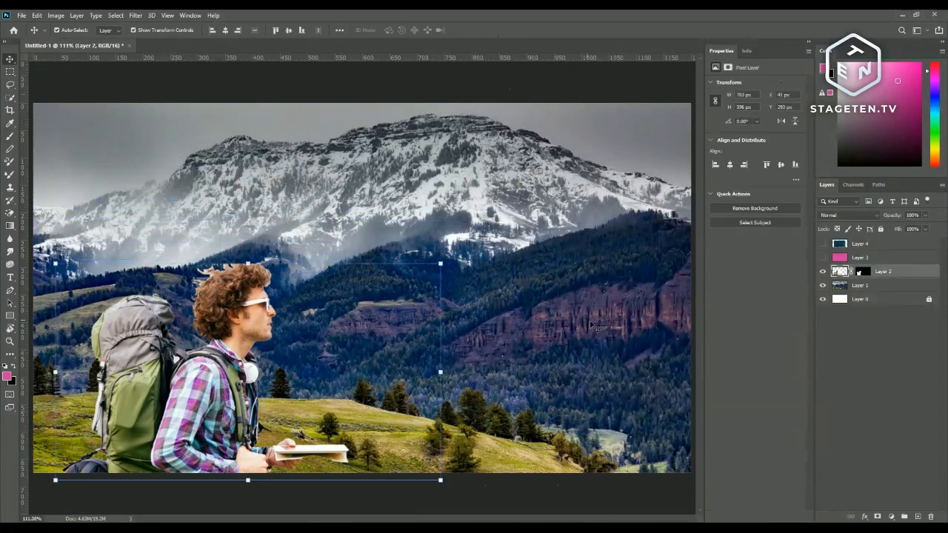
Step: Paint the missing lower page edge of the hiker's book back in on Layer 2's mask with an enlarged white brush
click(867, 275)
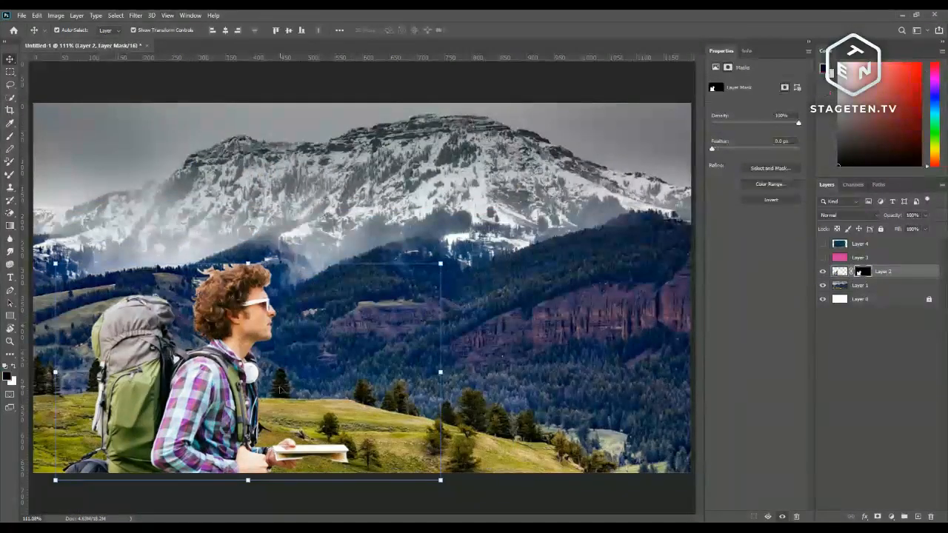
scroll(318, 404, up, 10)
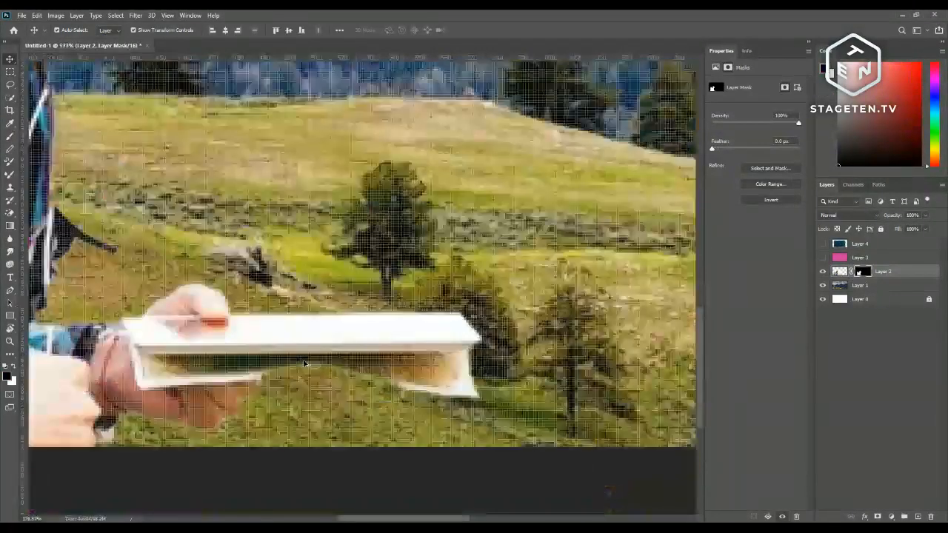
key(b)
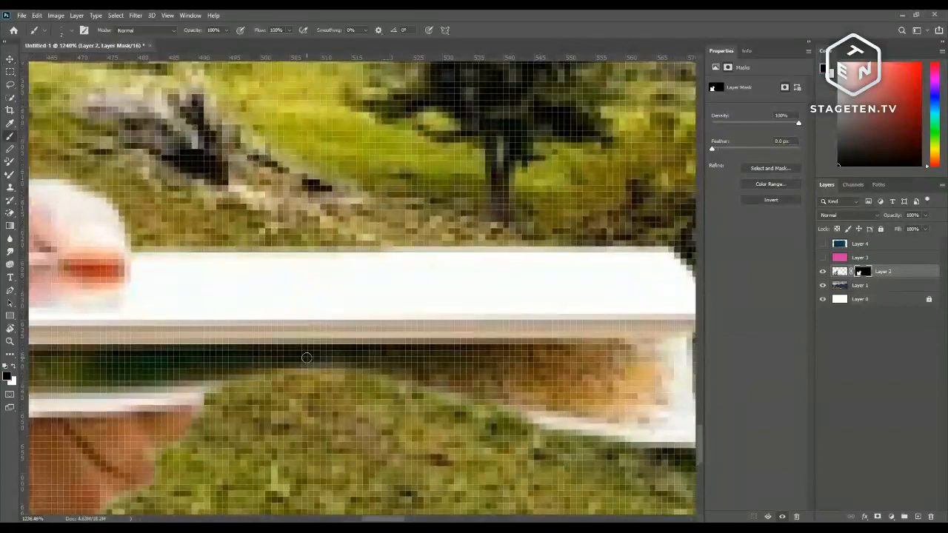
key(bracketright)
key(bracketright)
key(bracketright)
key(x)
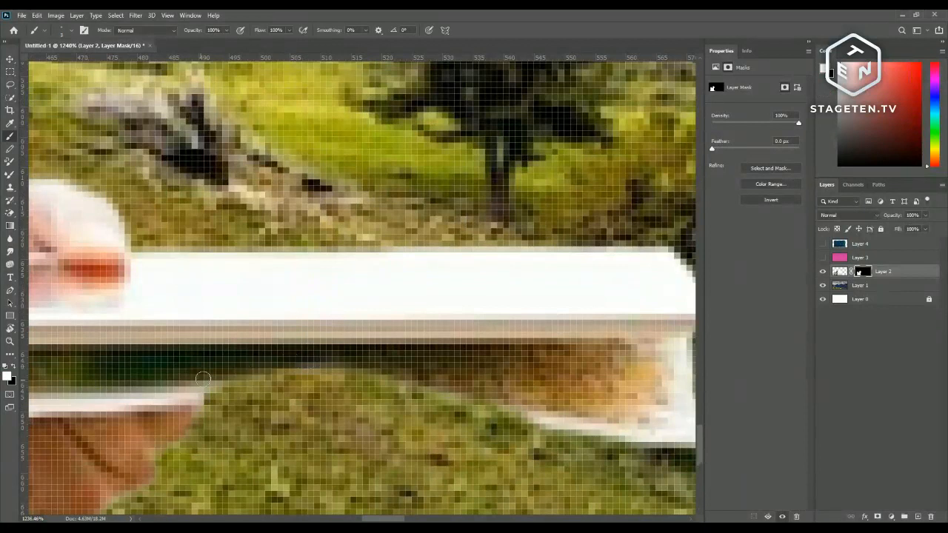
mouse_move(235, 379)
mouse_down()
mouse_move(198, 391)
mouse_move(192, 404)
mouse_move(305, 371)
mouse_move(366, 375)
mouse_move(323, 381)
mouse_move(466, 385)
mouse_move(462, 393)
mouse_move(547, 404)
mouse_move(534, 412)
mouse_move(379, 394)
mouse_move(207, 392)
mouse_move(426, 397)
mouse_move(558, 413)
mouse_move(180, 389)
mouse_up()
scroll(461, 393, down, 3)
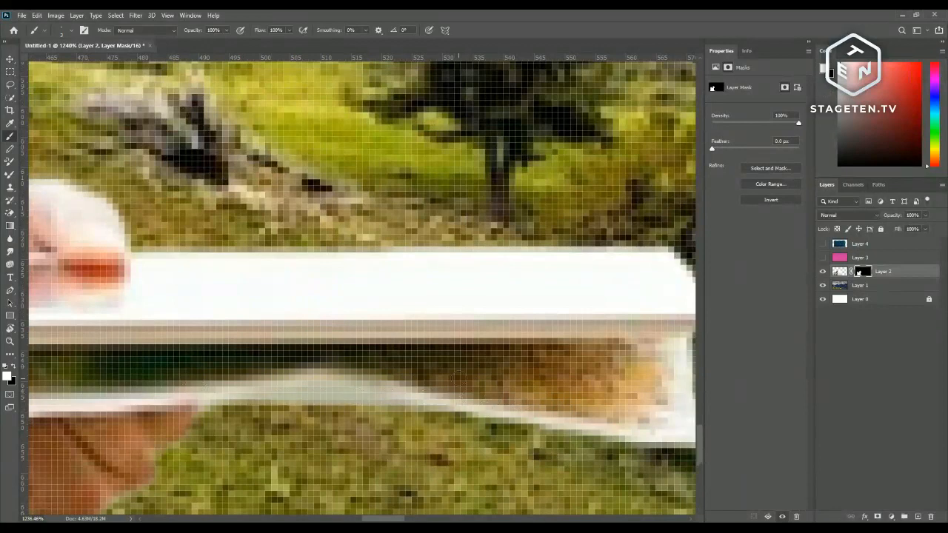
scroll(461, 392, down, 2)
Step: Mask out the stray light strands sticking out at the upper back of the hiker's hair with an enlarged black brush
scroll(461, 392, down, 4)
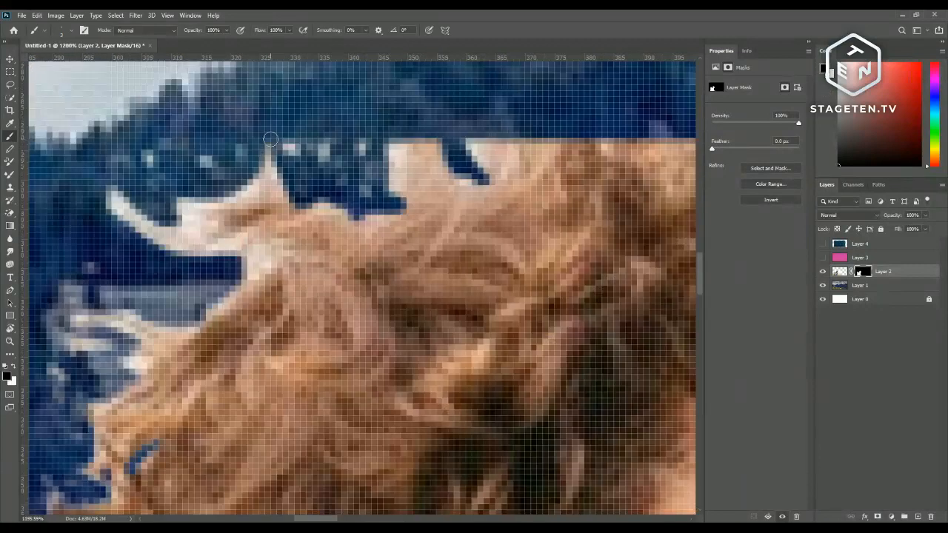
mouse_move(275, 139)
mouse_down()
mouse_move(221, 196)
mouse_move(106, 198)
mouse_move(137, 224)
mouse_move(198, 223)
mouse_move(179, 241)
mouse_move(259, 251)
mouse_move(241, 272)
mouse_move(223, 264)
mouse_up()
mouse_move(207, 212)
mouse_down()
mouse_move(242, 236)
mouse_move(215, 225)
mouse_up()
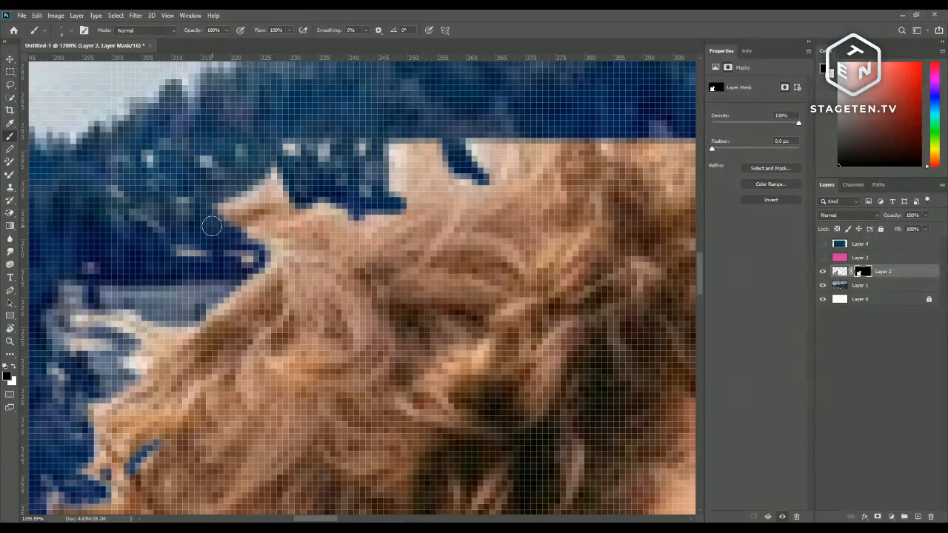
key(bracketright)
key(bracketright)
scroll(211, 225, down, 3)
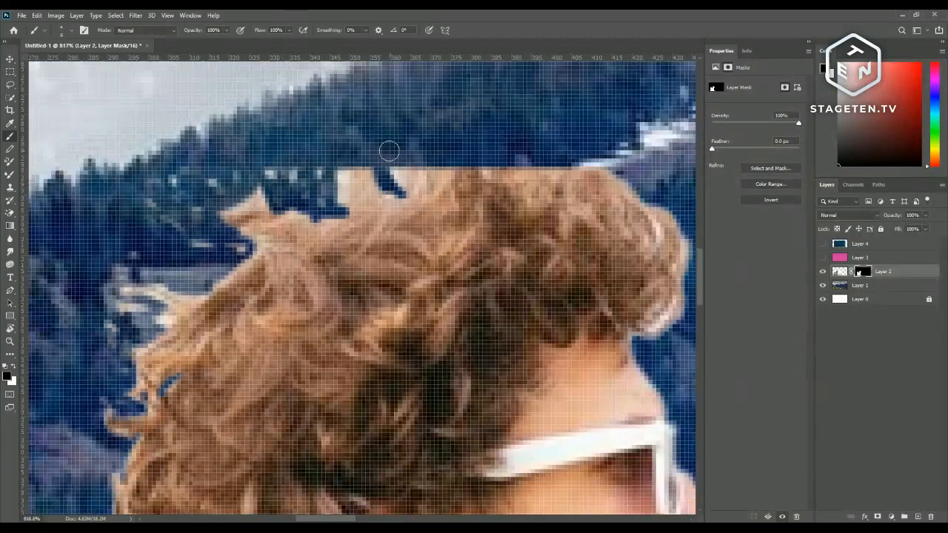
mouse_move(278, 177)
mouse_down()
mouse_move(225, 232)
mouse_move(357, 177)
mouse_move(355, 194)
mouse_move(283, 225)
mouse_up()
mouse_move(162, 289)
mouse_down()
mouse_move(116, 303)
mouse_move(178, 311)
mouse_move(239, 248)
mouse_move(166, 304)
mouse_move(97, 400)
mouse_move(117, 319)
mouse_up()
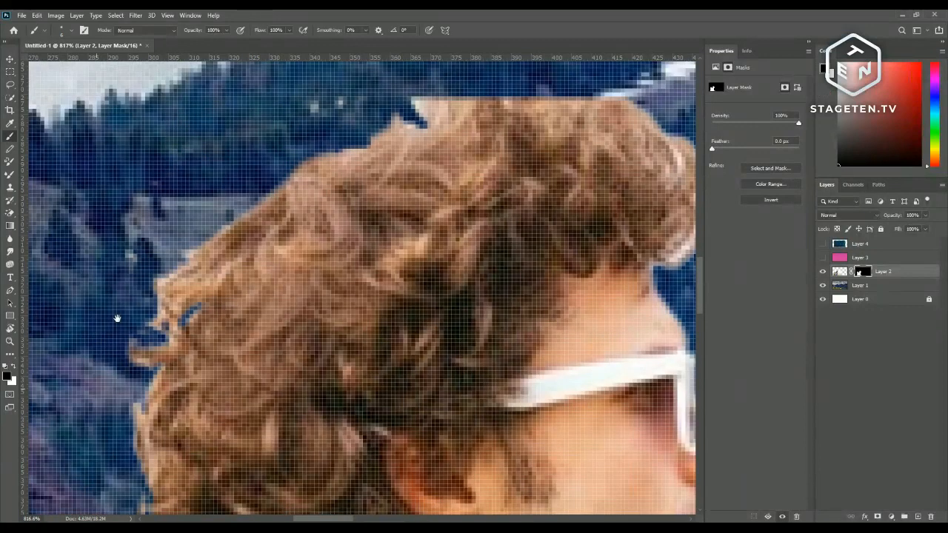
Step: Trim the mask along the back, flat crown and front curls of the hiker's hair, and deselect the layer
drag(119, 319, 123, 148)
mouse_move(139, 222)
mouse_down()
mouse_move(142, 333)
mouse_move(115, 513)
mouse_up()
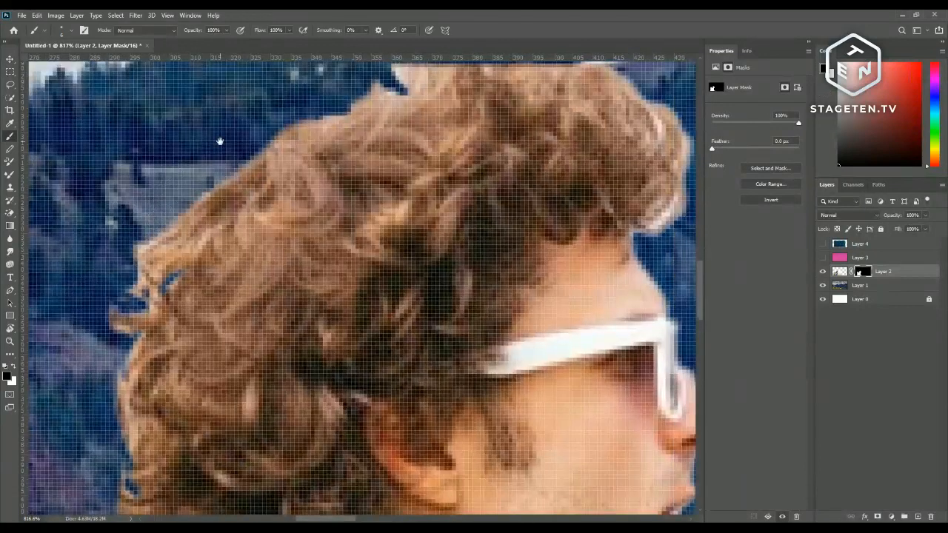
drag(220, 137, 208, 160)
drag(323, 93, 257, 185)
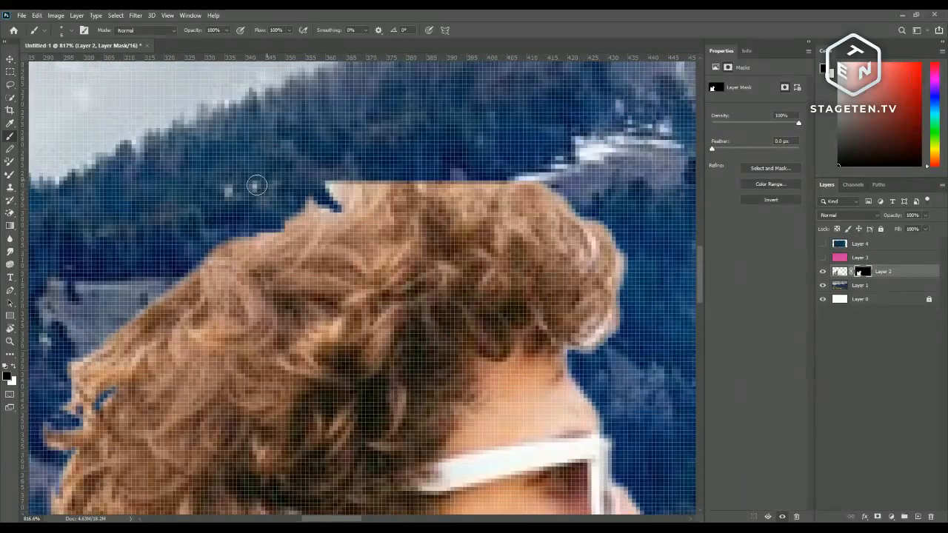
mouse_move(330, 183)
mouse_down()
mouse_move(417, 173)
mouse_move(544, 187)
mouse_move(566, 207)
mouse_move(431, 178)
mouse_move(344, 181)
mouse_up()
mouse_move(582, 210)
mouse_down()
mouse_move(621, 239)
mouse_move(626, 300)
mouse_move(590, 355)
mouse_up()
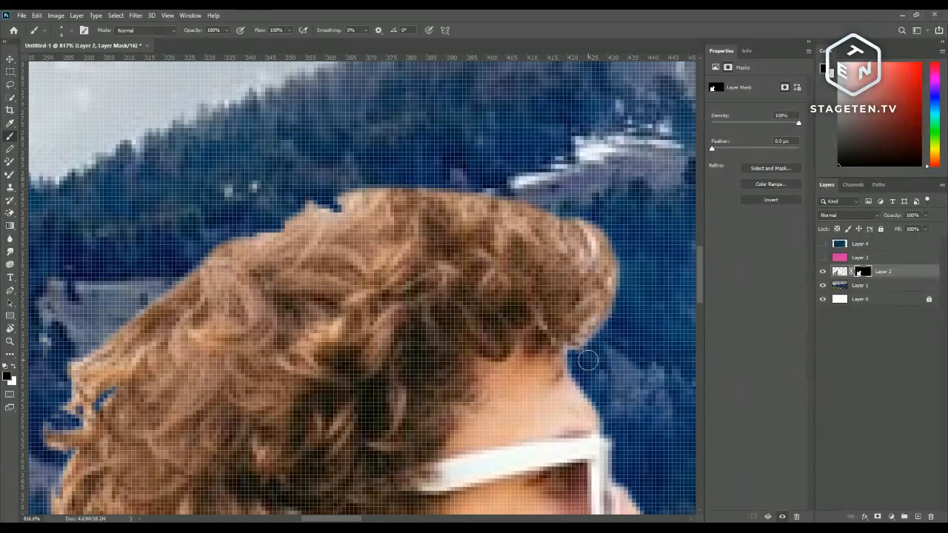
scroll(591, 348, down, 5)
scroll(591, 348, down, 4)
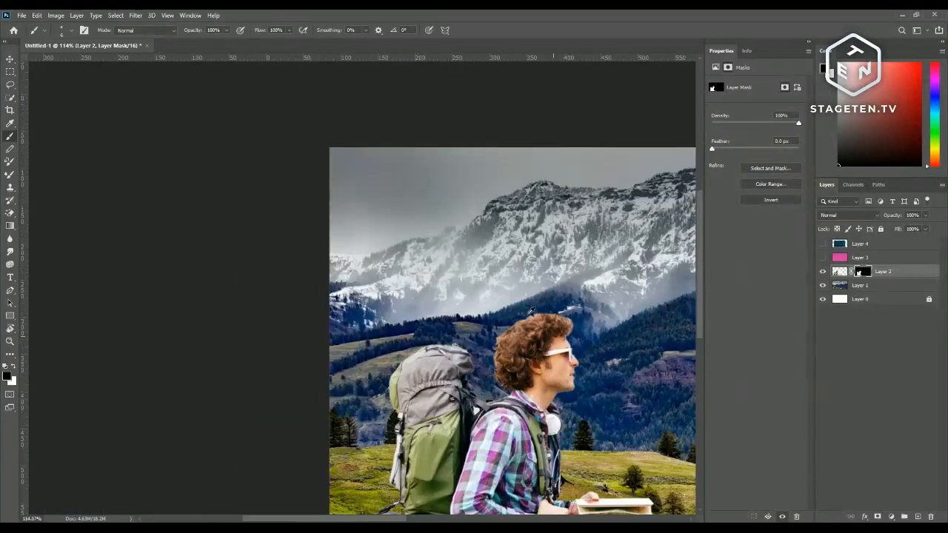
key(ctrl+0)
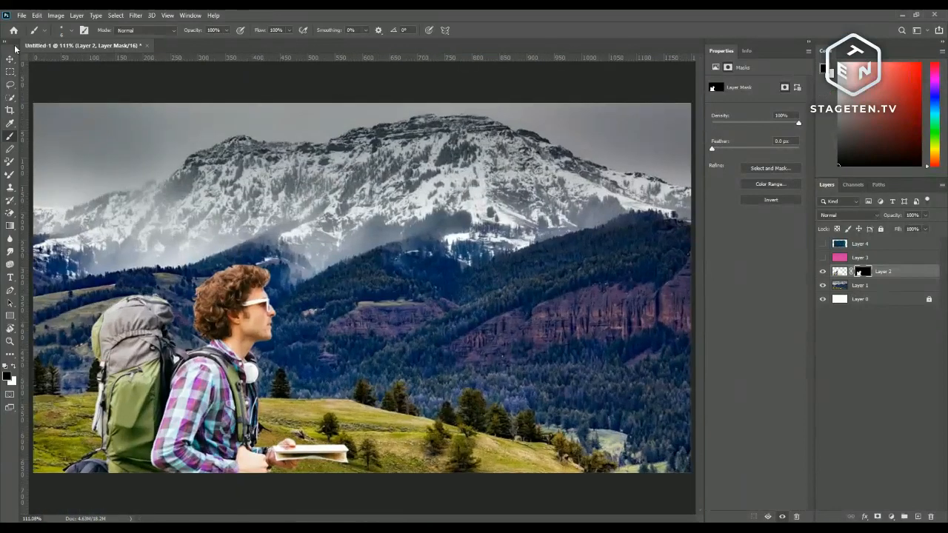
click(10, 58)
click(77, 78)
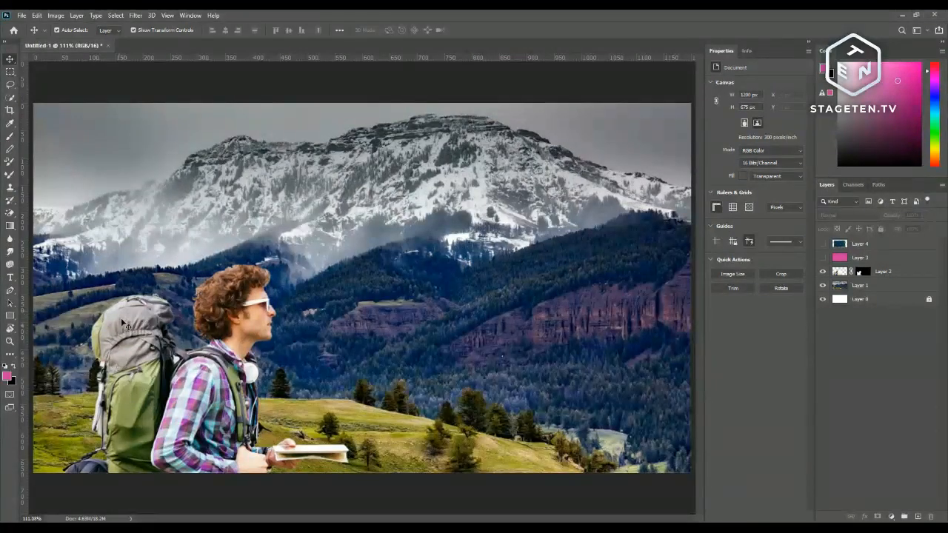
Step: Add a Brightness/Contrast adjustment clipped to the hiker on Layer 2 and lower its brightness to darken him
click(201, 396)
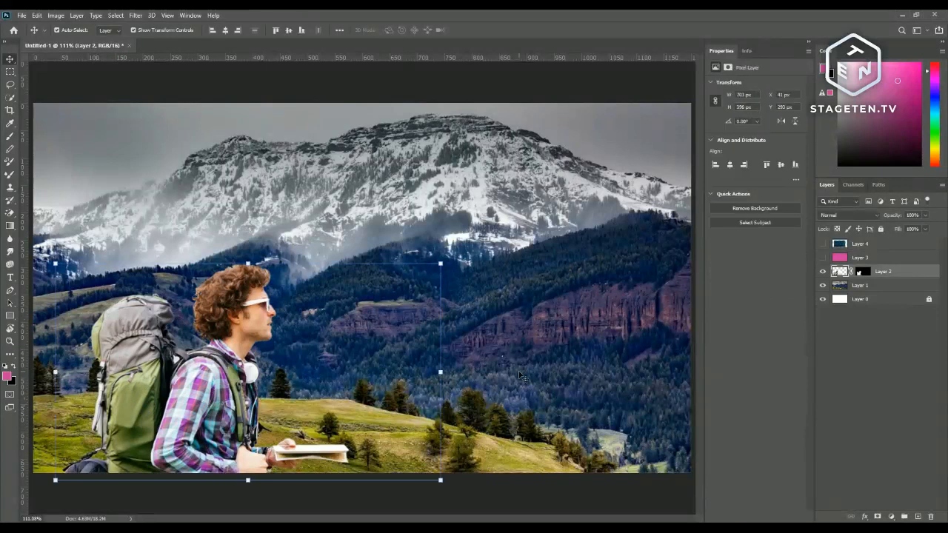
click(893, 517)
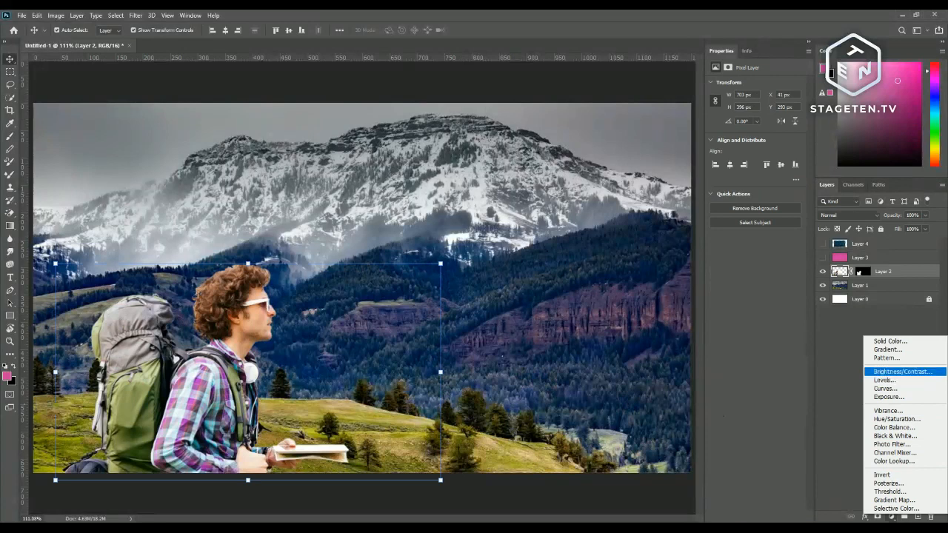
click(881, 371)
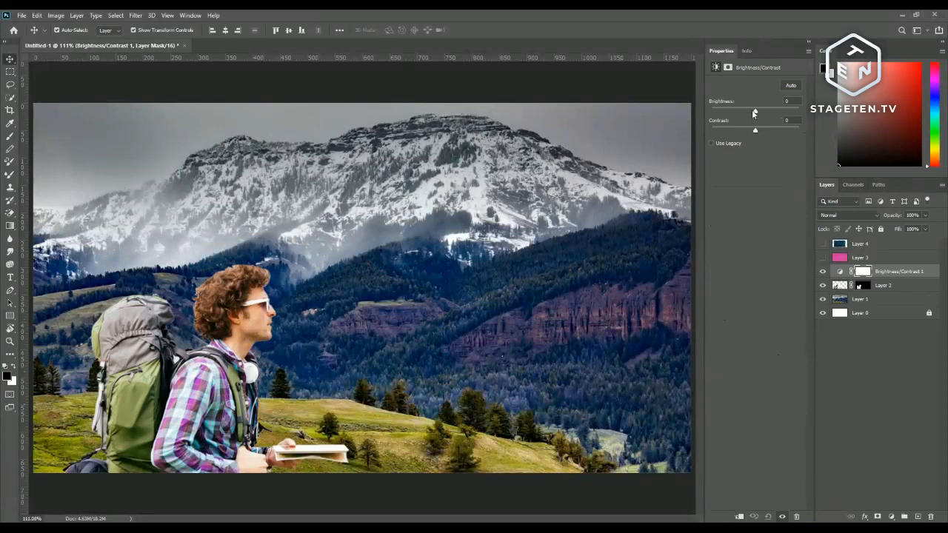
drag(753, 113, 792, 110)
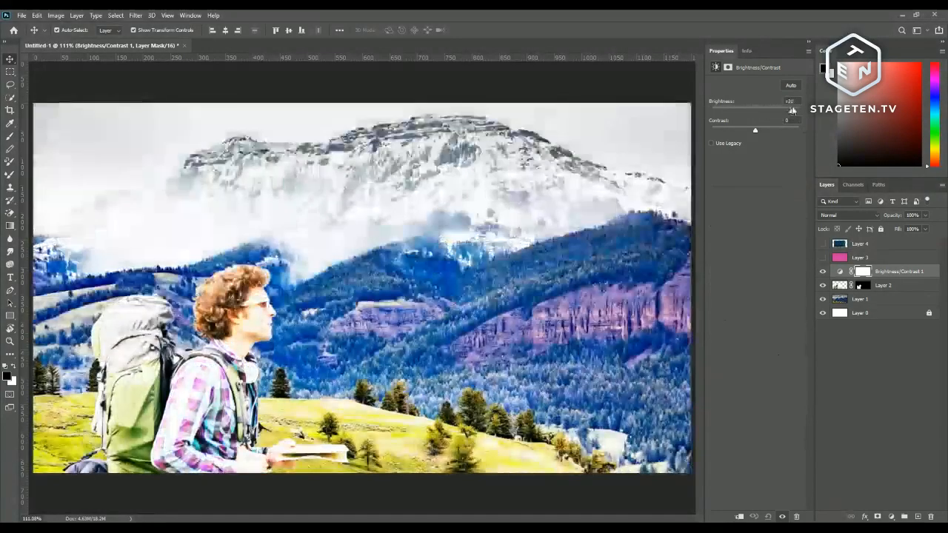
click(739, 517)
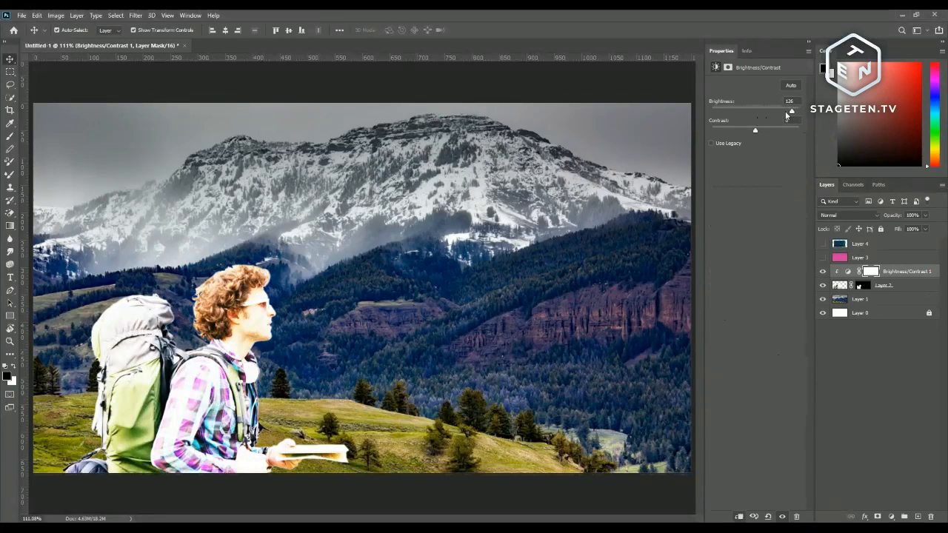
drag(791, 111, 737, 109)
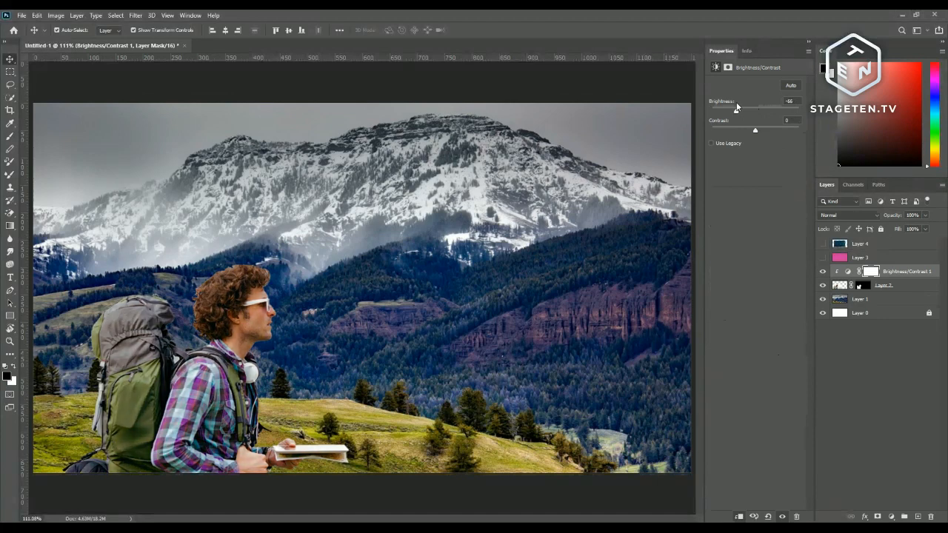
mouse_move(732, 103)
mouse_down()
mouse_move(756, 131)
mouse_move(798, 134)
mouse_move(711, 129)
mouse_move(764, 129)
mouse_move(741, 111)
mouse_move(726, 115)
mouse_up()
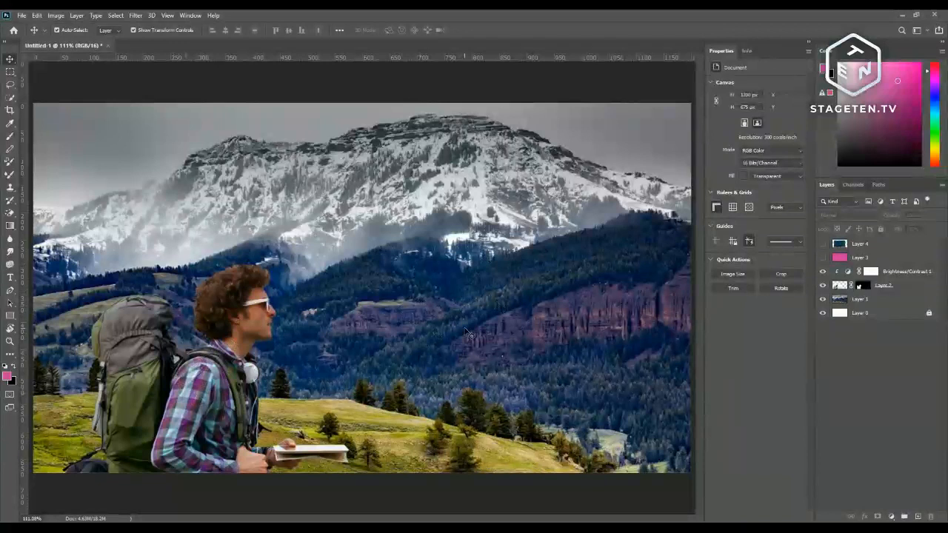
Step: Try a Curves adjustment clipped to the hiker's layer, bending the curve at its midtones, and remove that adjustment layer
click(241, 395)
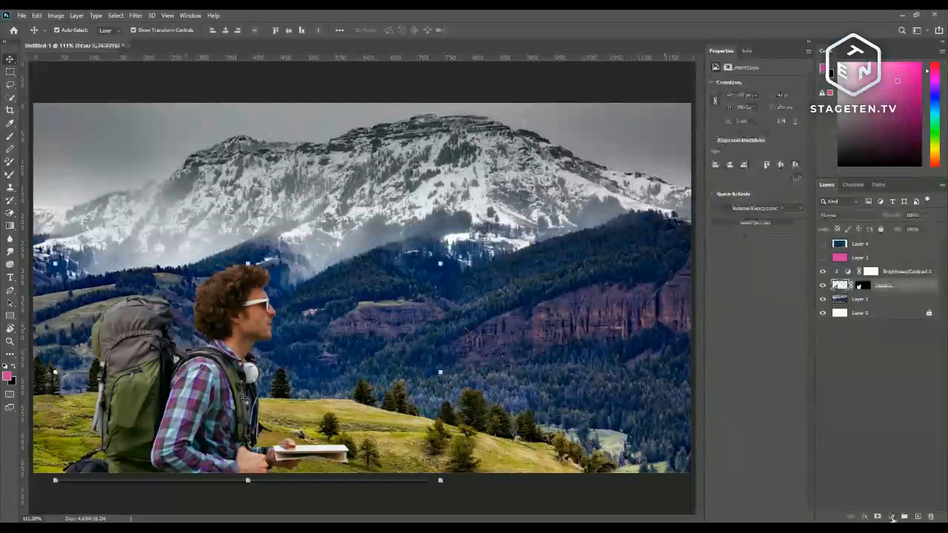
click(892, 518)
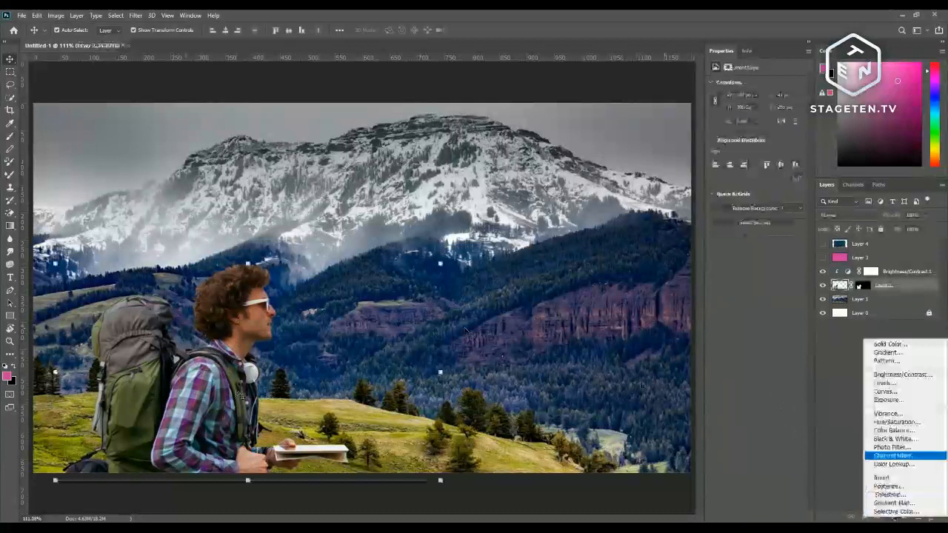
click(899, 391)
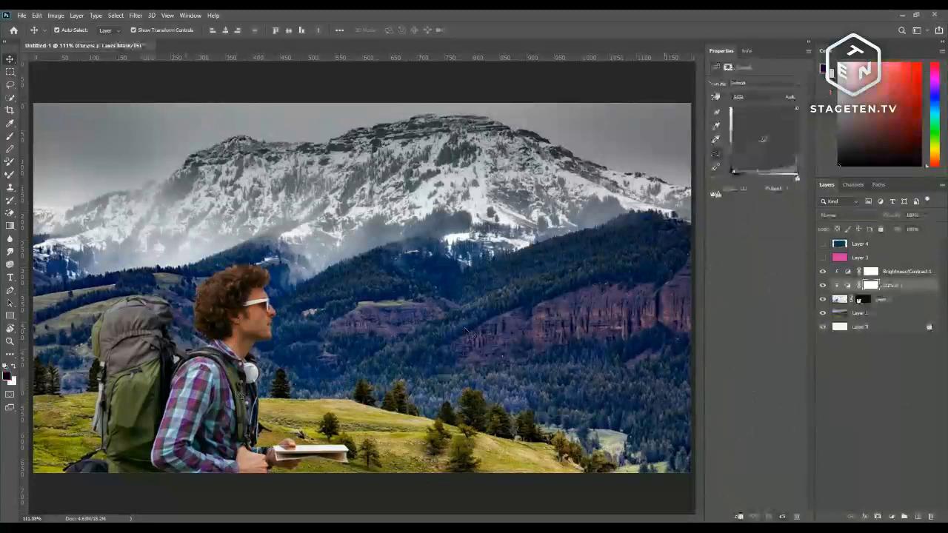
mouse_move(765, 140)
mouse_down()
mouse_move(749, 126)
mouse_move(757, 116)
mouse_move(791, 173)
mouse_move(772, 124)
mouse_move(741, 121)
mouse_move(751, 149)
mouse_up()
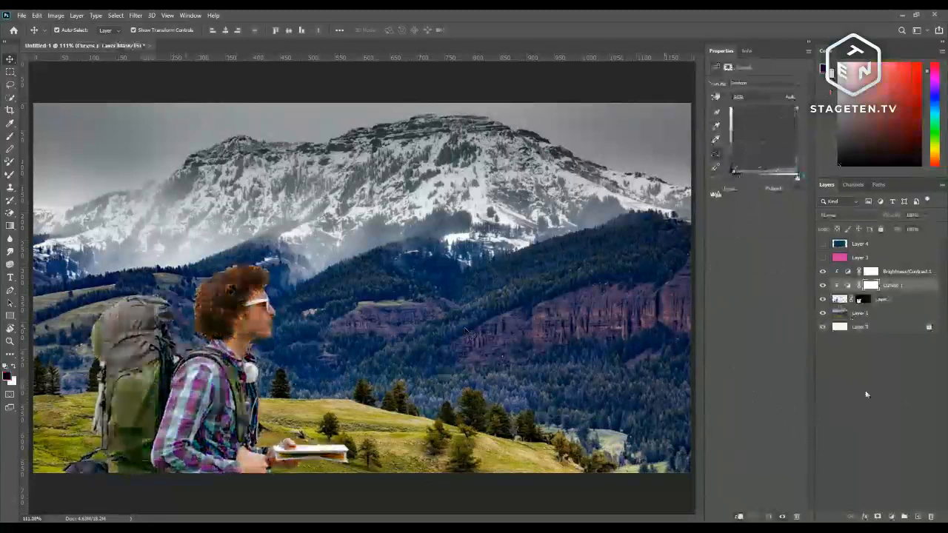
click(837, 363)
click(899, 287)
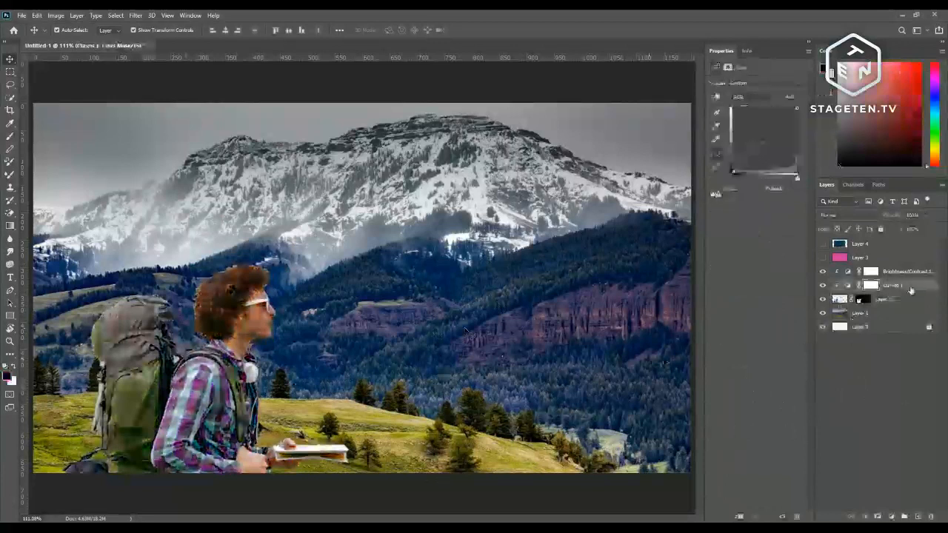
key(ctrl+e)
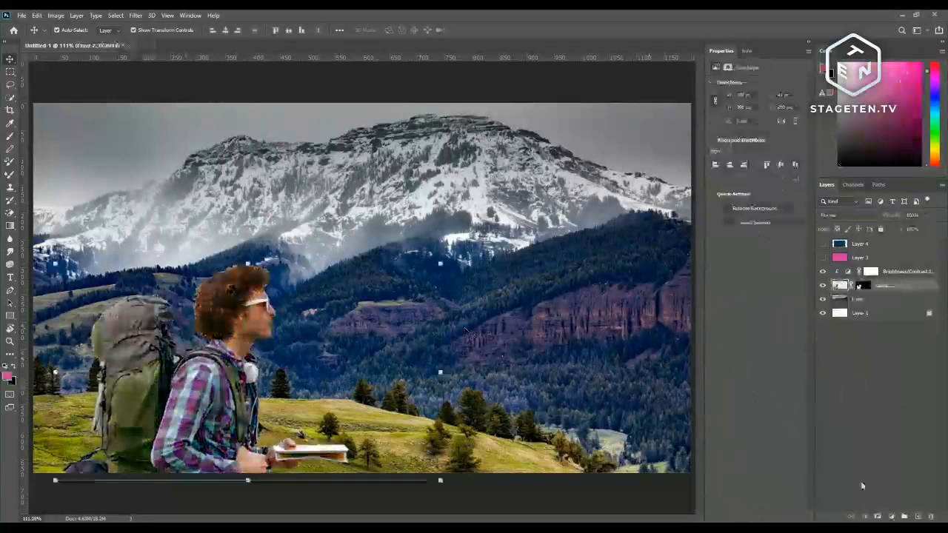
Step: Add a Curves adjustment clipped to the hiker on Layer 2 and try dragging the curve's highlight endpoint down to black
click(896, 516)
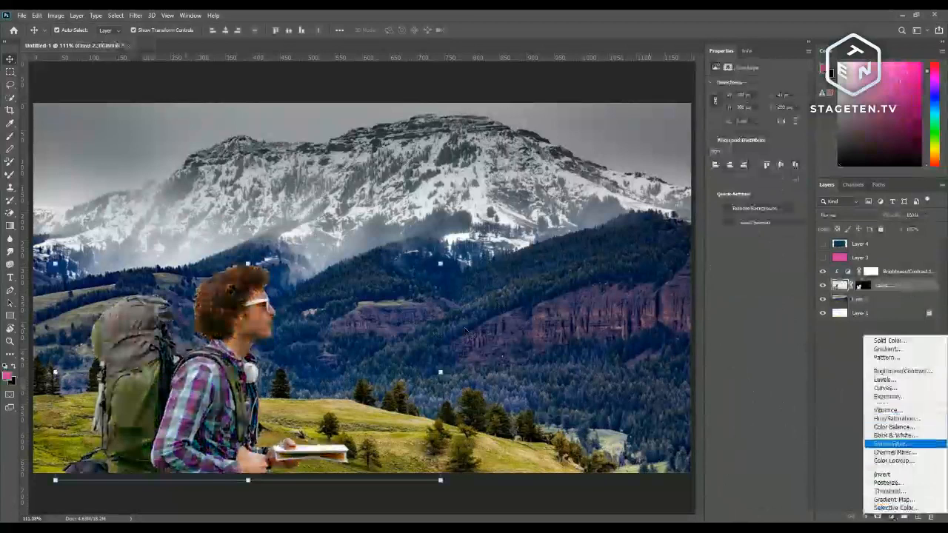
click(885, 388)
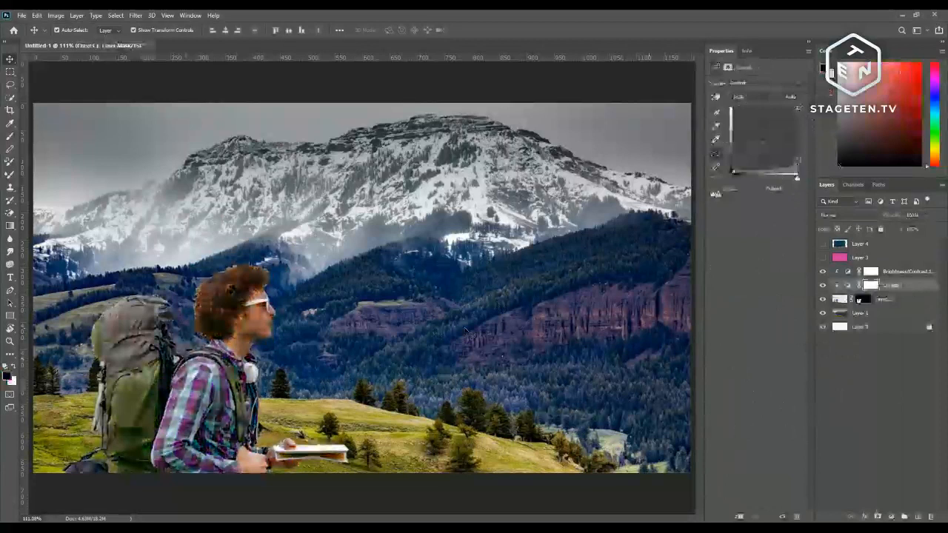
drag(797, 108, 809, 172)
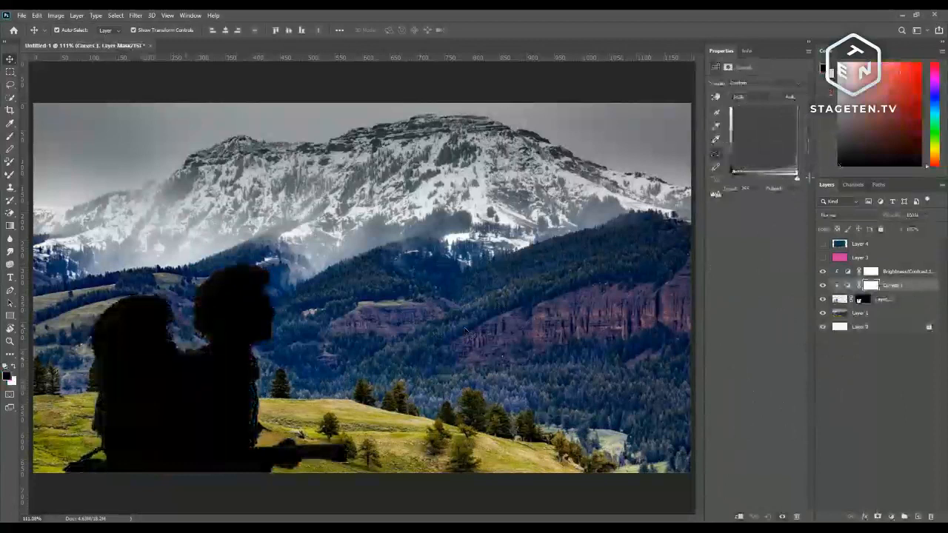
drag(810, 176, 786, 128)
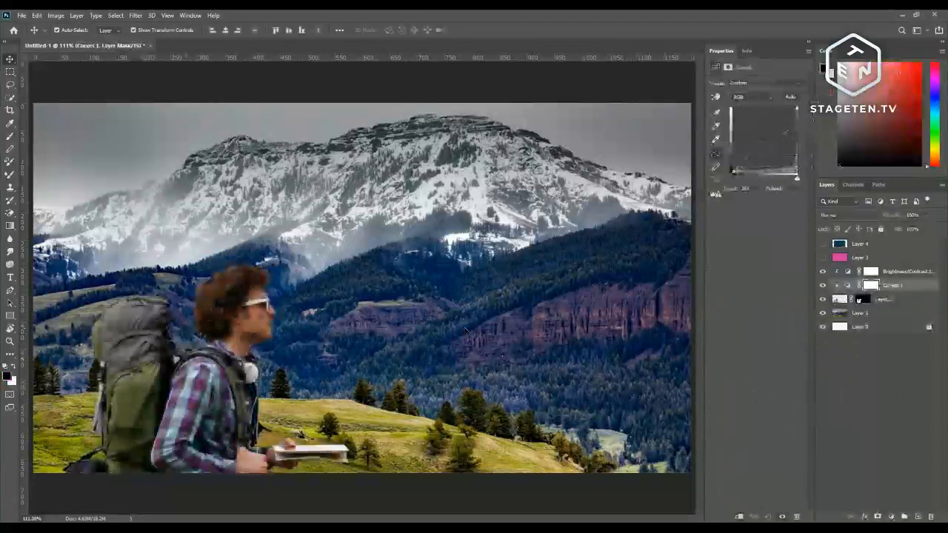
Step: Try raising the curve's shadow endpoint to white, and return the curve to a straight diagonal
click(731, 174)
drag(731, 172, 702, 99)
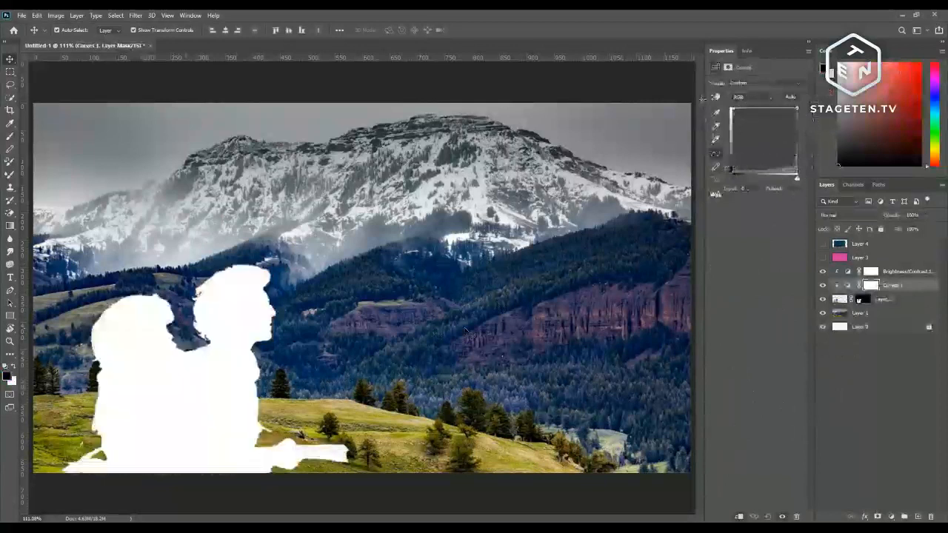
drag(702, 99, 673, 187)
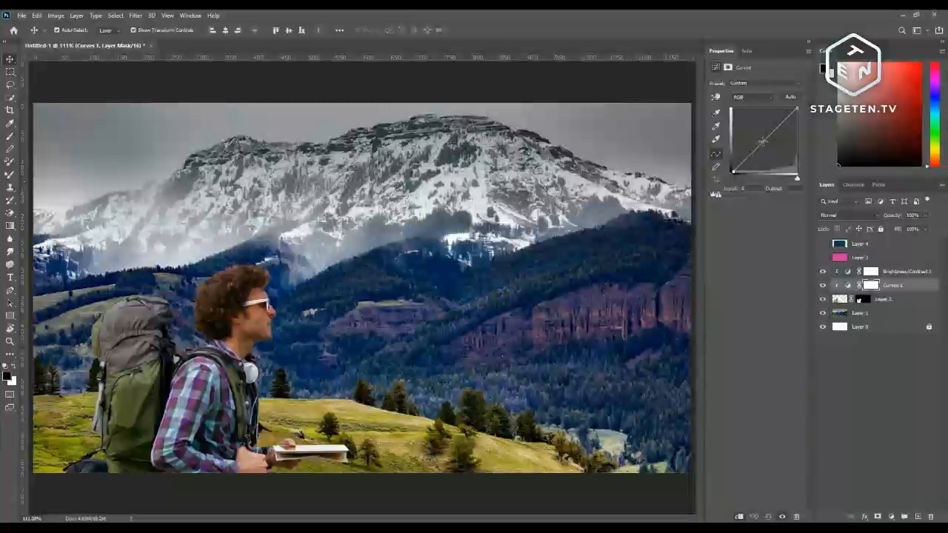
mouse_move(796, 180)
mouse_down()
mouse_move(733, 174)
mouse_move(796, 176)
mouse_up()
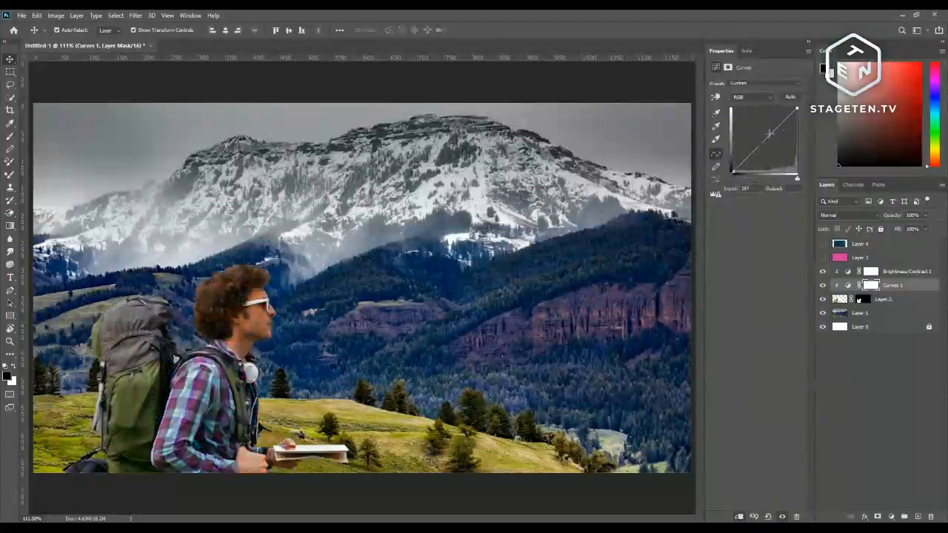
Step: Try a midtone point on the hiker's curve, and delete that Curves adjustment layer
drag(770, 135, 765, 138)
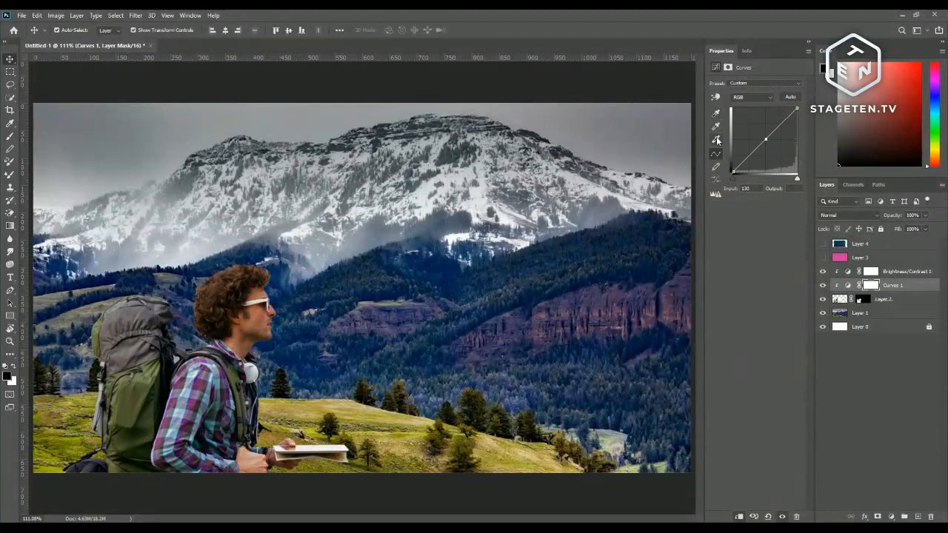
click(893, 287)
key(Delete)
Step: Add a Curves adjustment clipped to Layer 2, try ffffff as its target shadow color, and cancel the color change
click(893, 516)
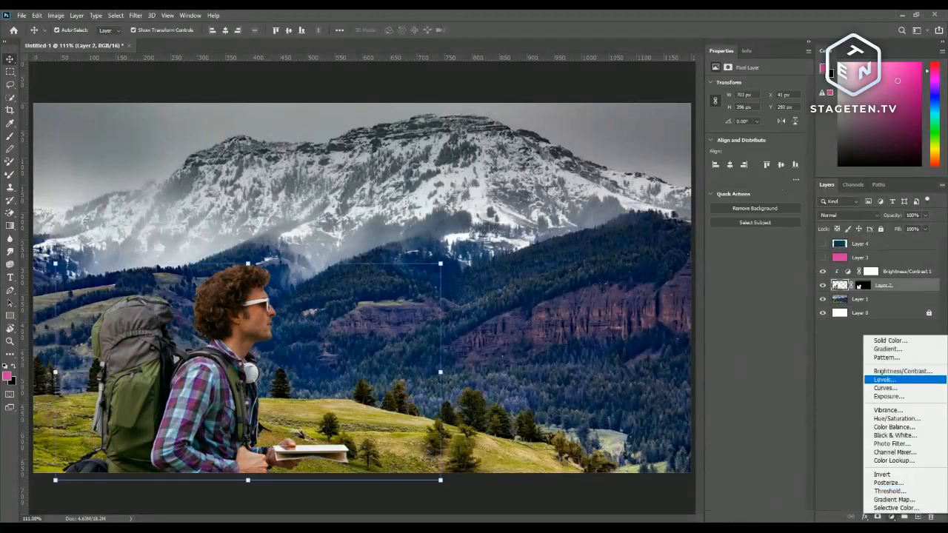
click(889, 388)
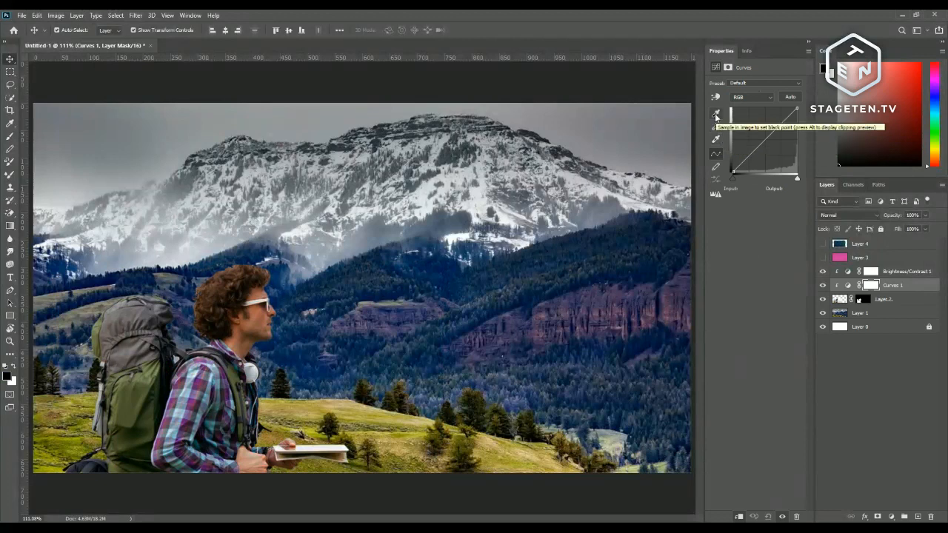
double_click(716, 117)
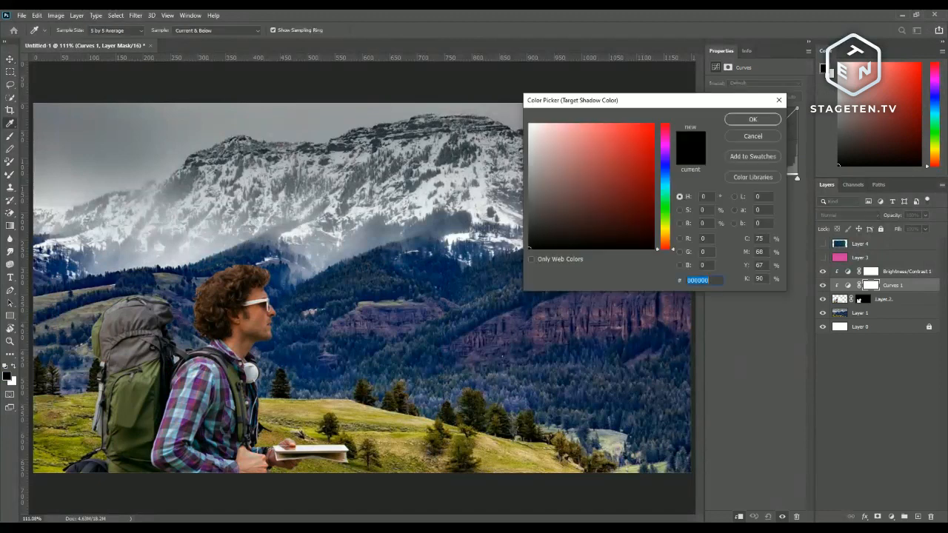
drag(629, 100, 673, 214)
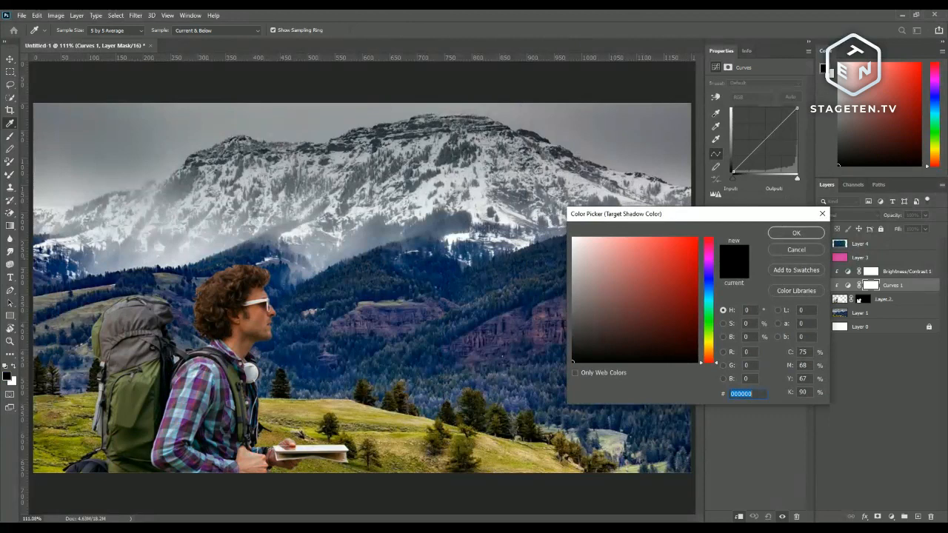
drag(696, 214, 746, 212)
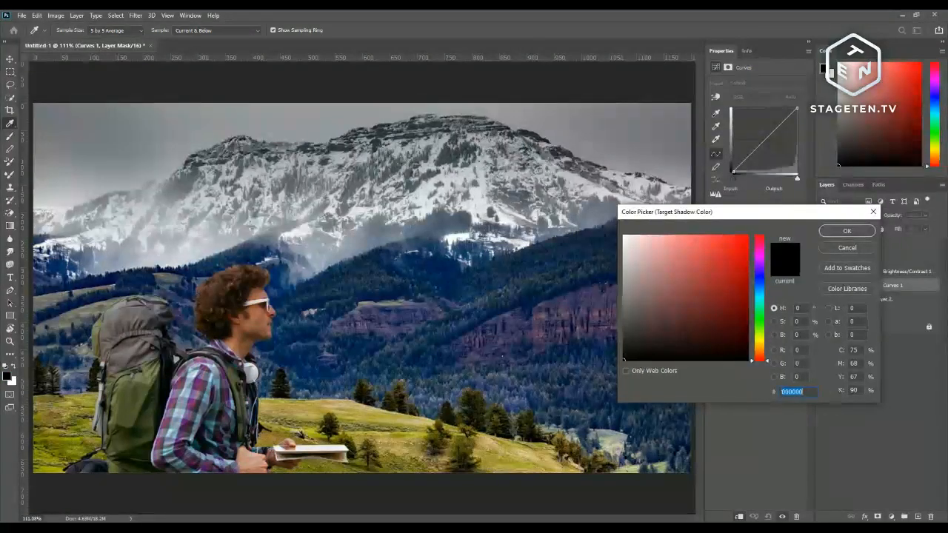
drag(746, 211, 836, 224)
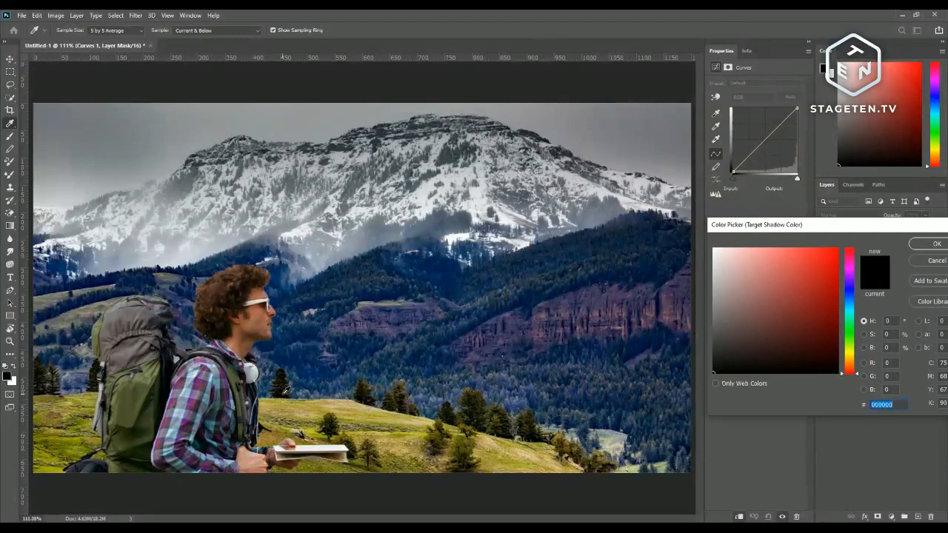
text(ffffff)
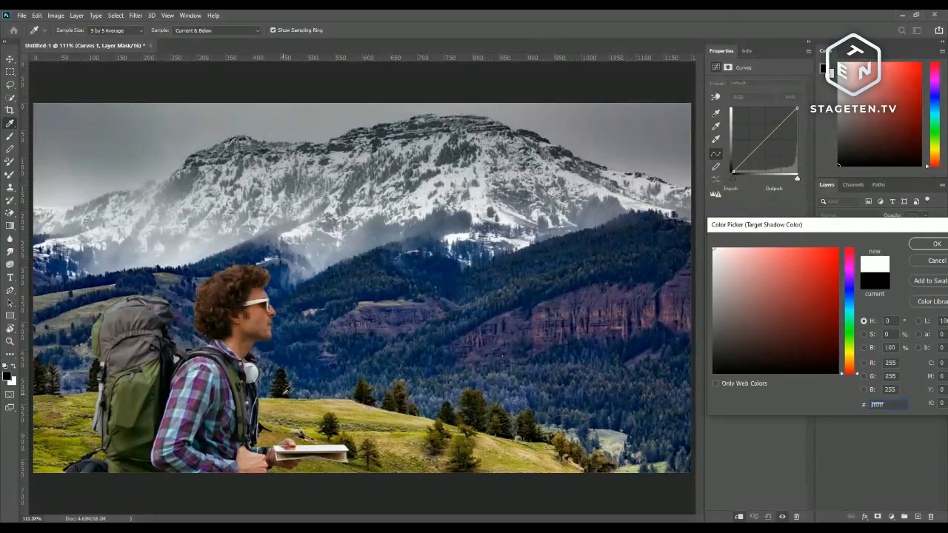
drag(815, 225, 566, 230)
click(681, 265)
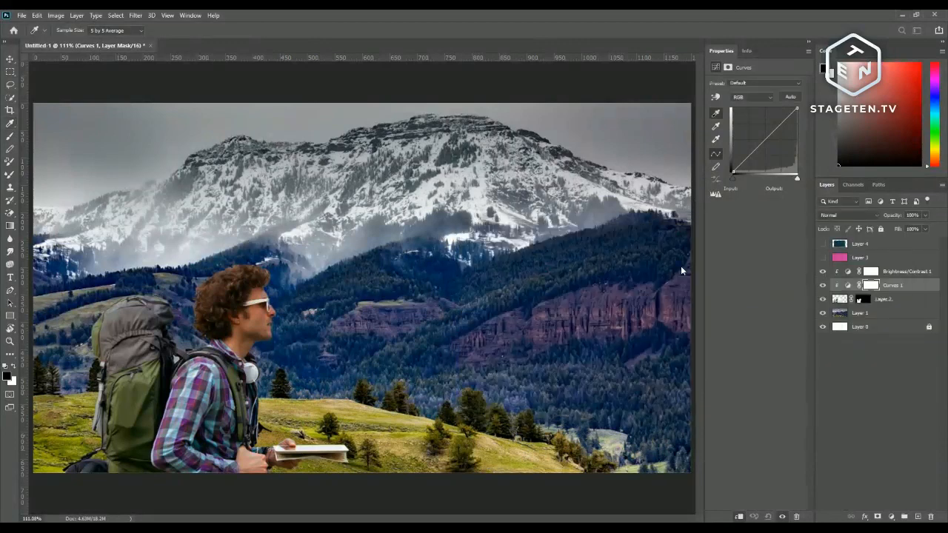
Step: Try sampling the curve's target shadow color from the dark tree beside the hiker, and discard that Curves adjustment
click(849, 287)
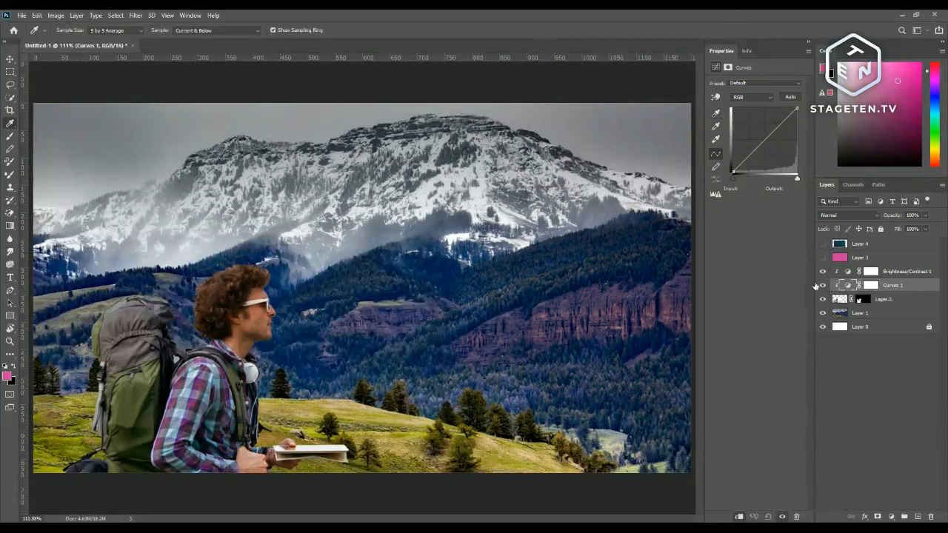
scroll(272, 422, up, 3)
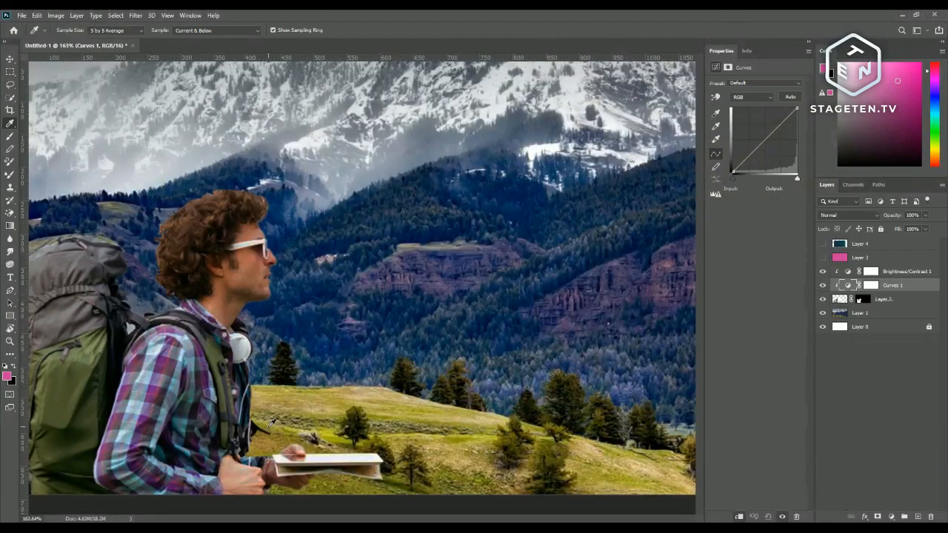
scroll(272, 422, up, 2)
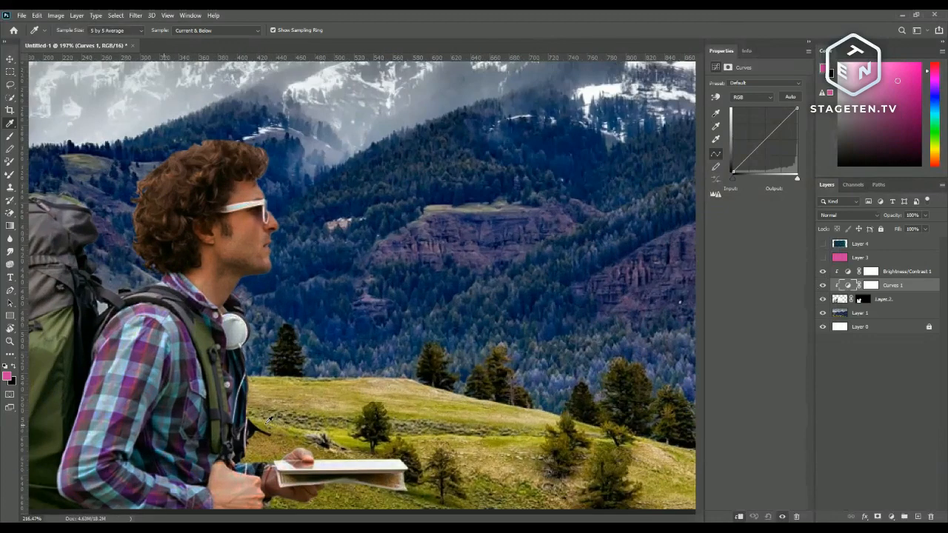
scroll(269, 420, up, 5)
click(717, 114)
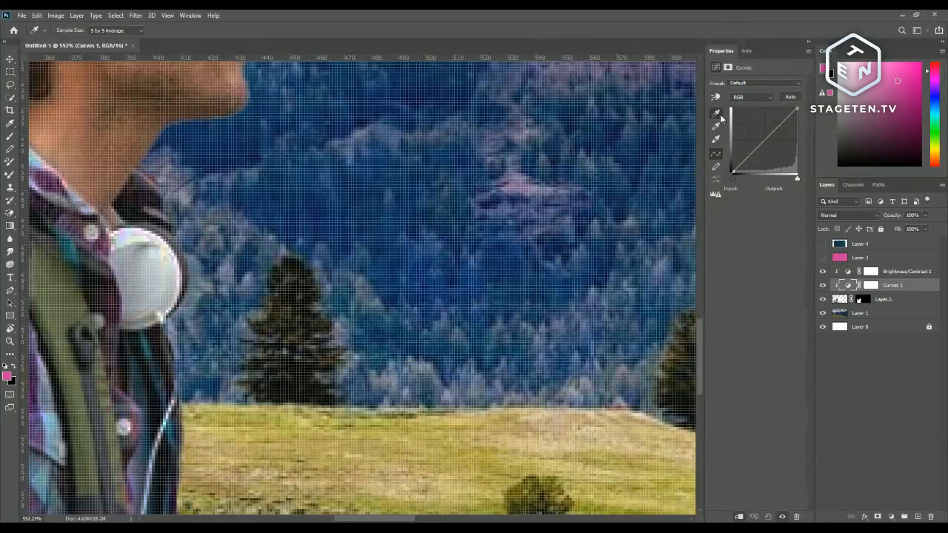
double_click(718, 115)
click(294, 299)
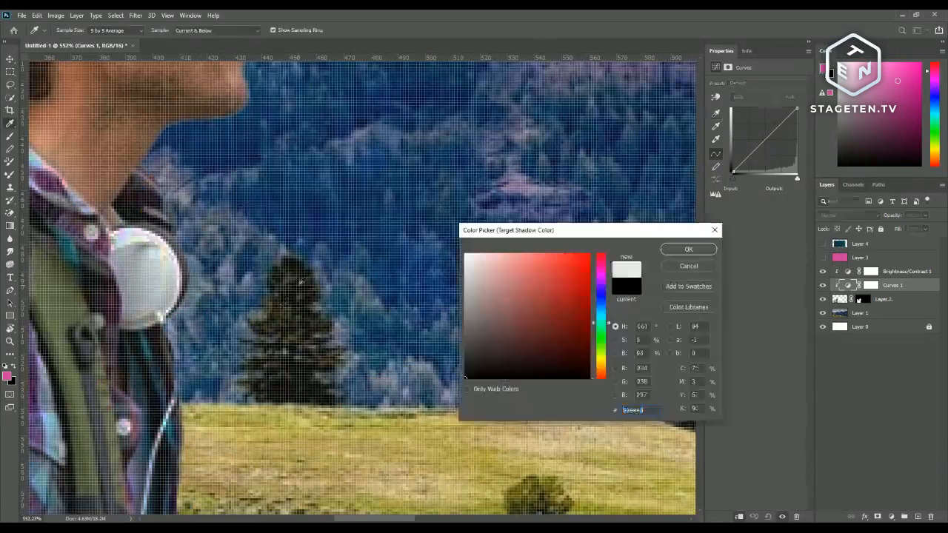
click(299, 349)
click(307, 367)
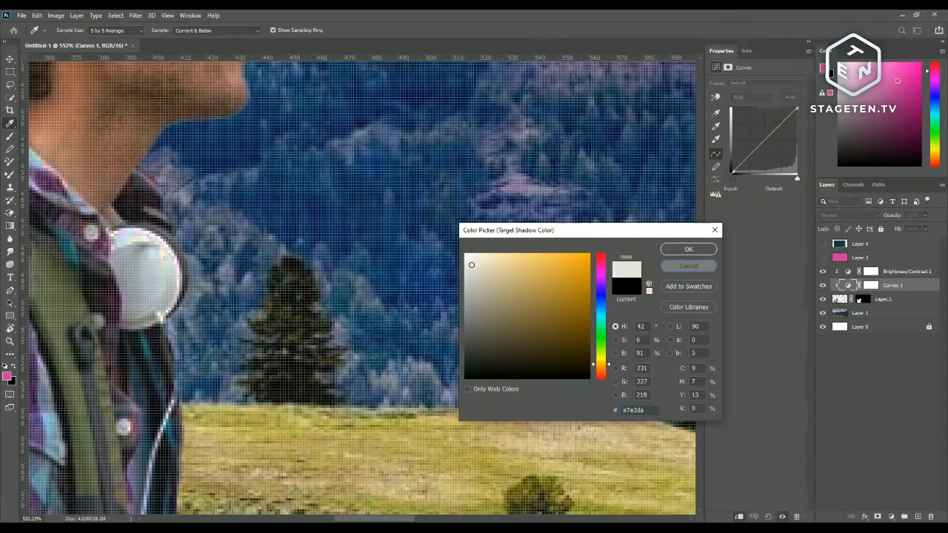
click(689, 250)
scroll(649, 294, down, 3)
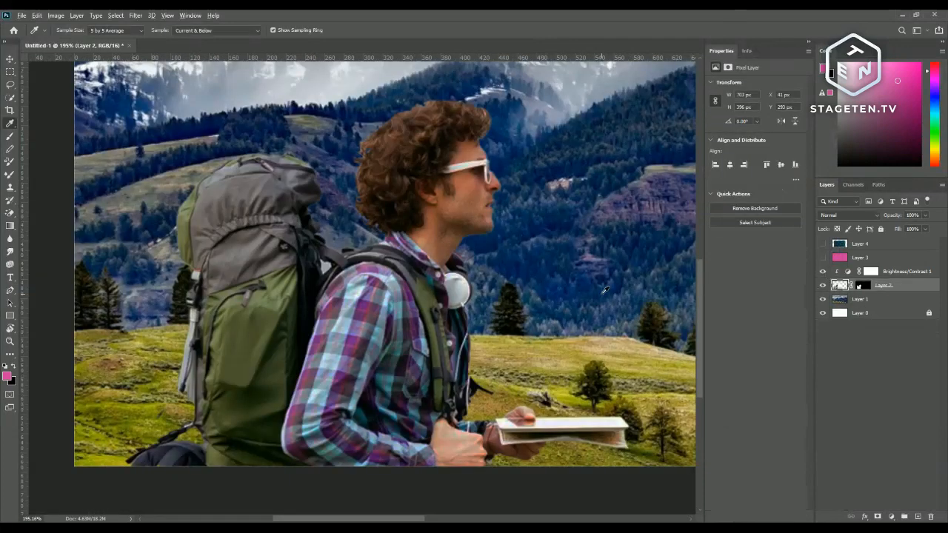
Step: Add a fresh Curves adjustment clipped to the hiker on Layer 2 and set the eyedropper to sample All Layers
key(ctrl+0)
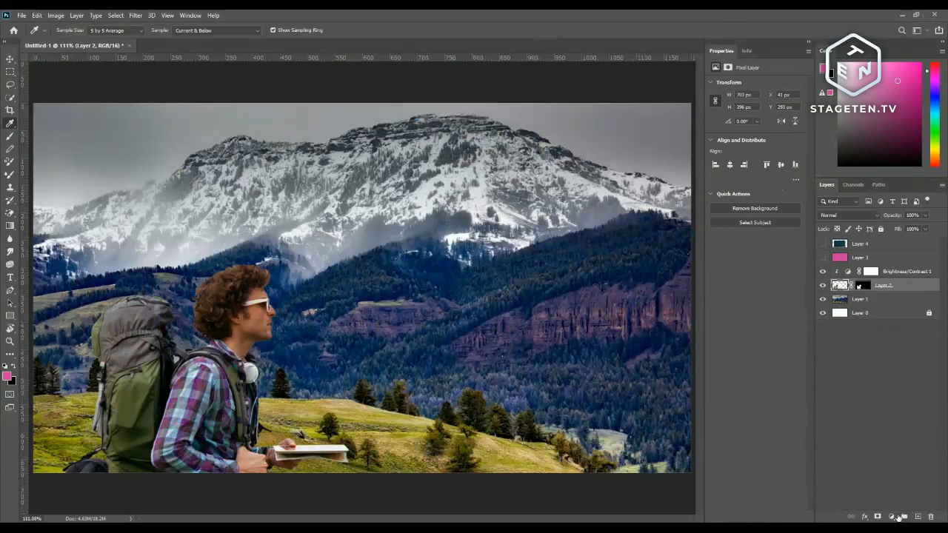
click(892, 516)
click(899, 392)
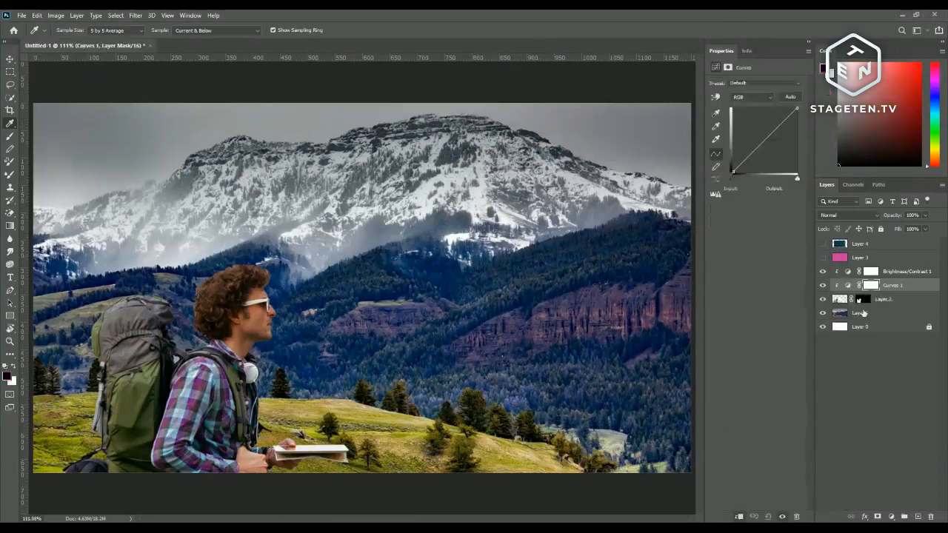
click(846, 286)
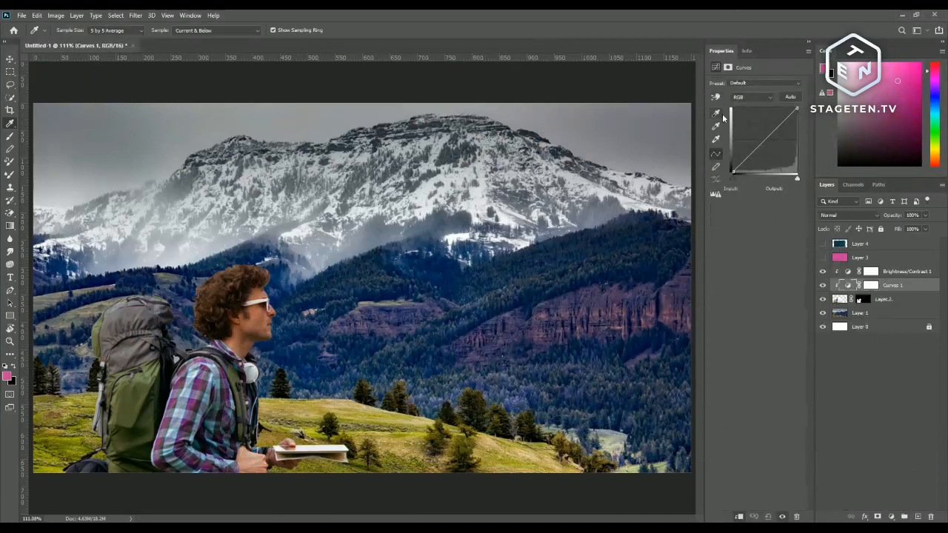
click(219, 31)
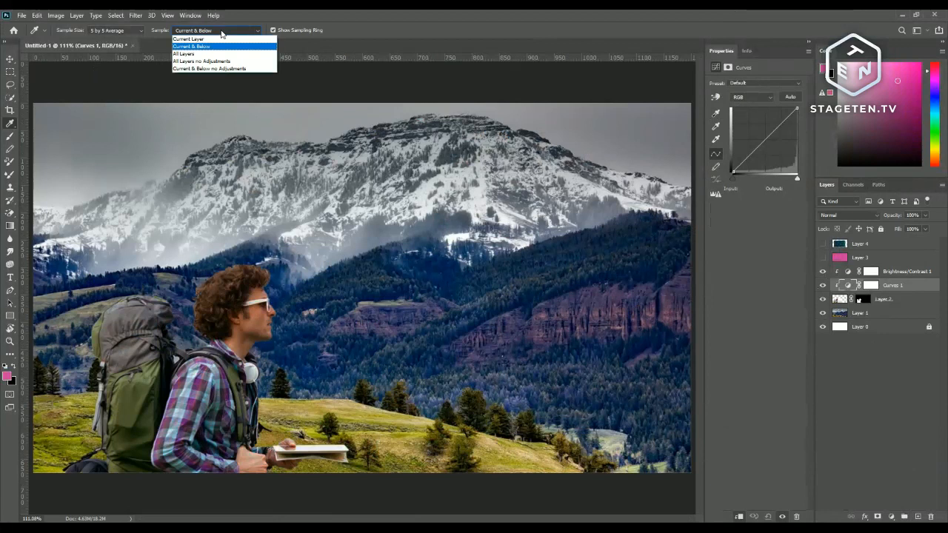
click(206, 53)
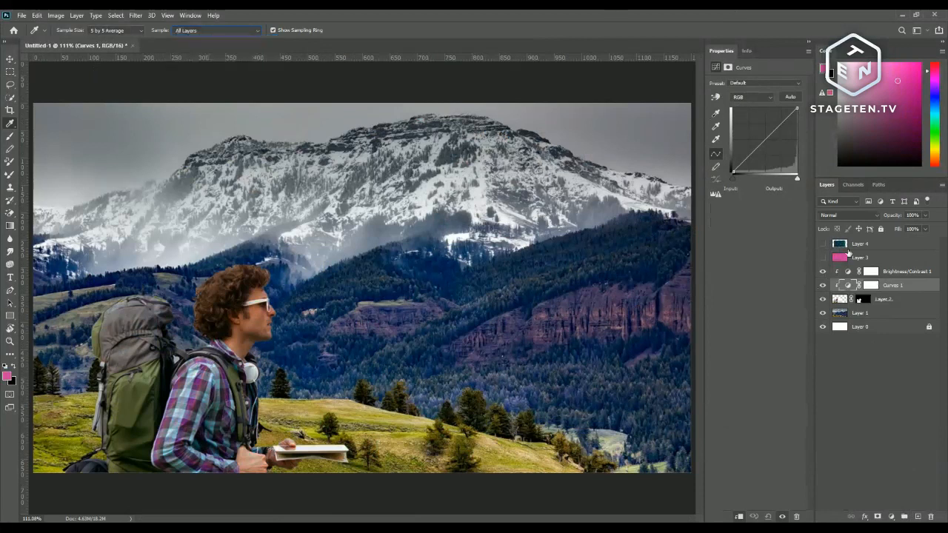
Step: Set the curve's target shadow color by sampling the dark tree beside the hiker, without saving it as a default
double_click(716, 114)
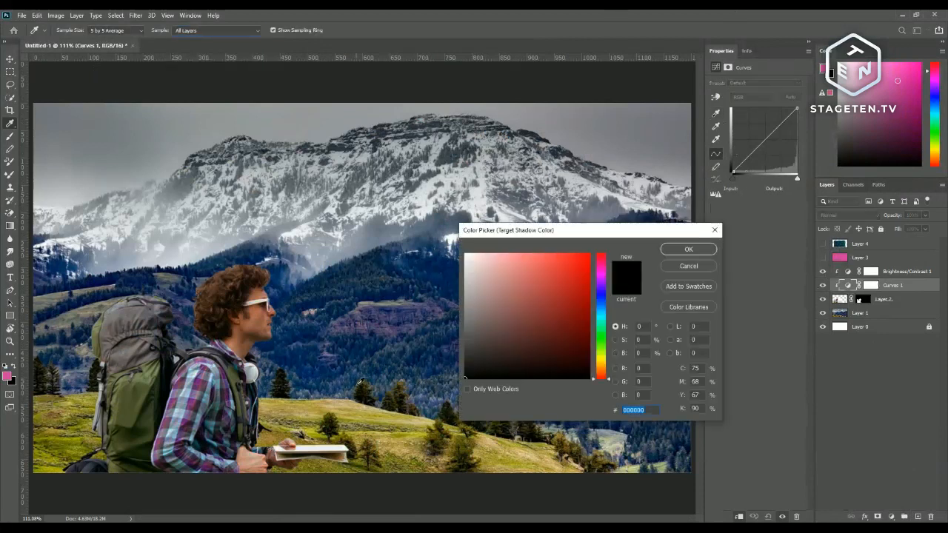
mouse_move(281, 387)
mouse_down()
mouse_move(299, 370)
mouse_move(285, 393)
mouse_up()
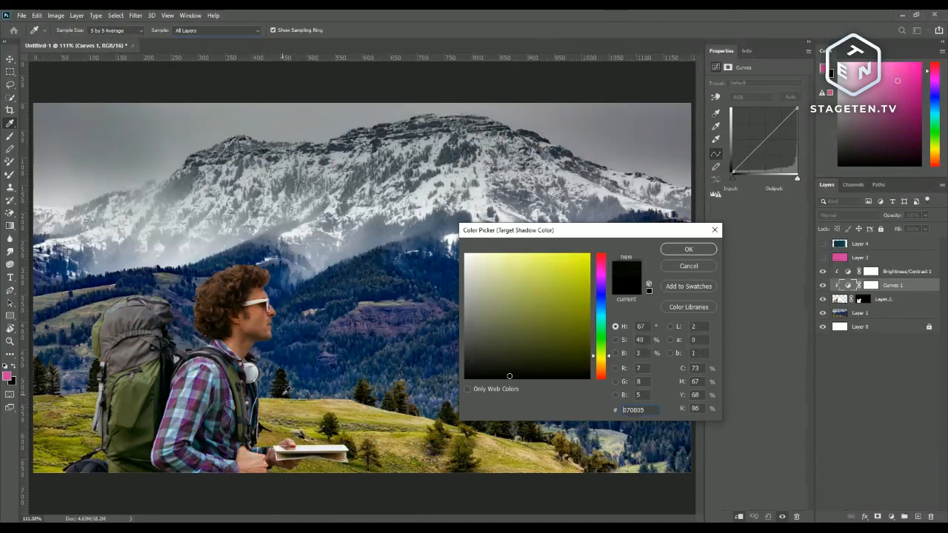
drag(285, 390, 280, 388)
key(alt)
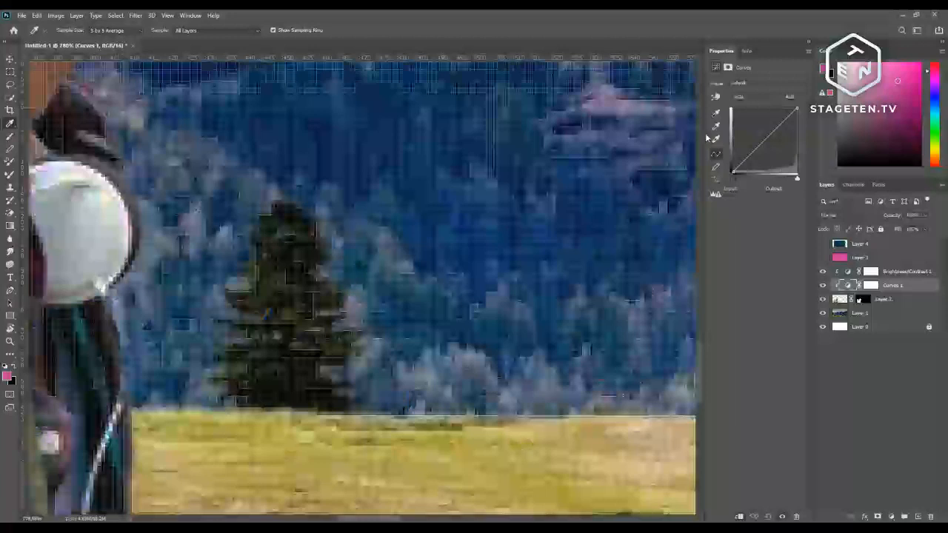
double_click(716, 113)
click(321, 392)
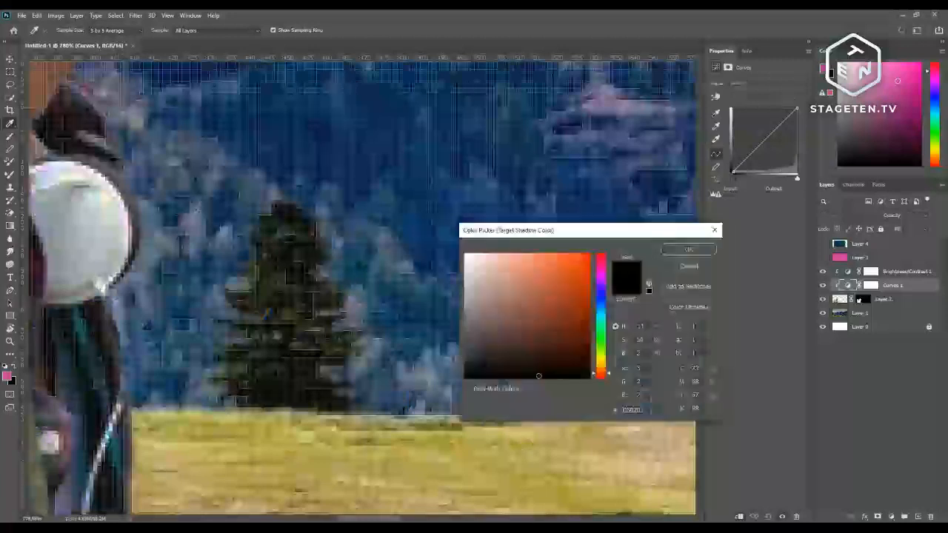
click(688, 250)
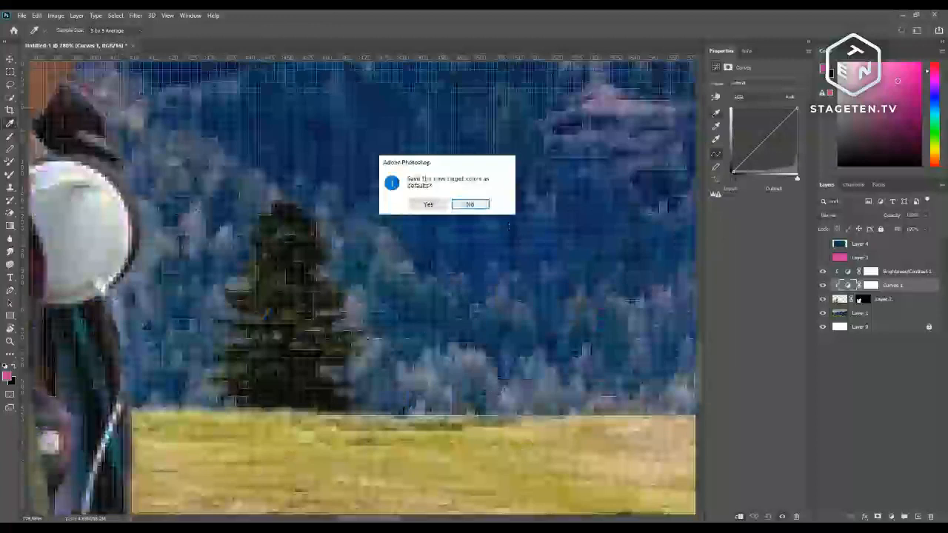
click(472, 204)
Step: Set the curve's target highlight color to eaedf2 sampled from the snow on the lower mountain slope, without saving it as a default
scroll(476, 197, down, 2)
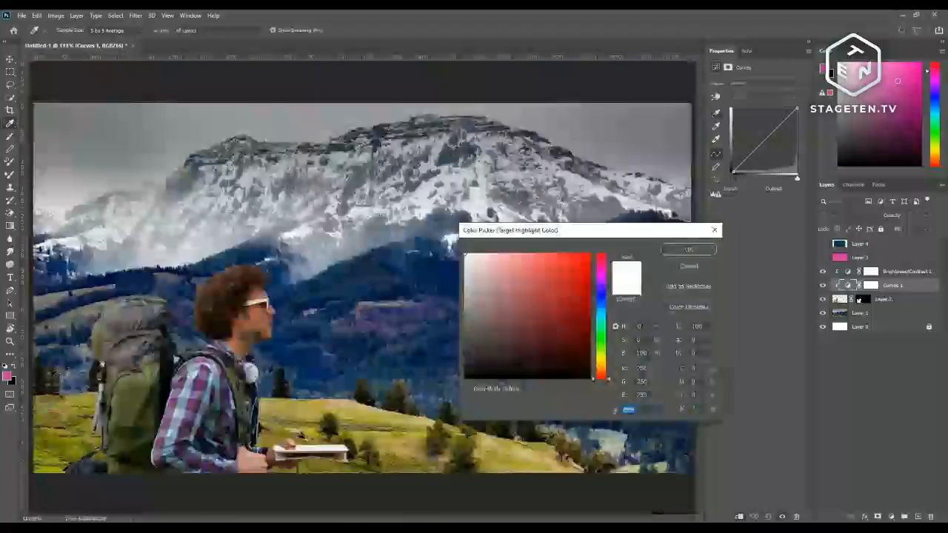
click(118, 221)
click(211, 229)
click(283, 235)
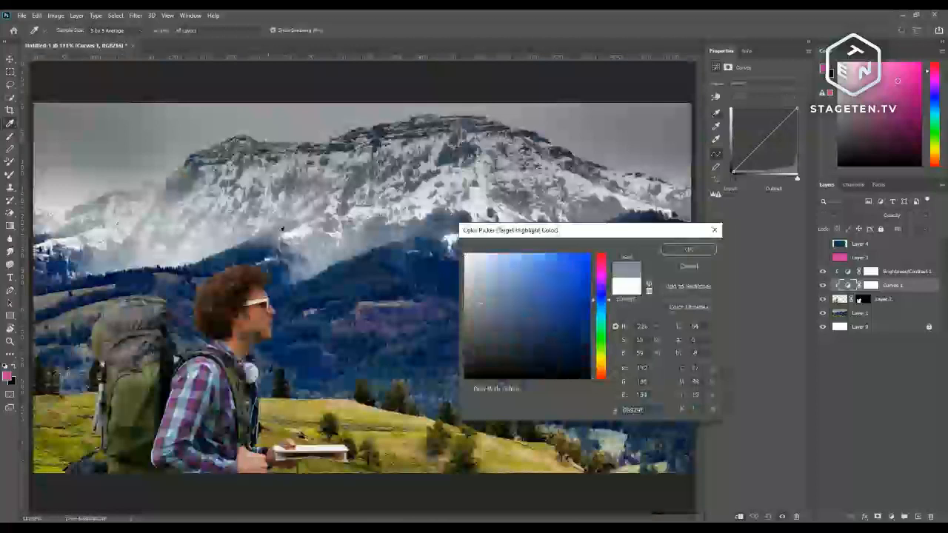
click(290, 233)
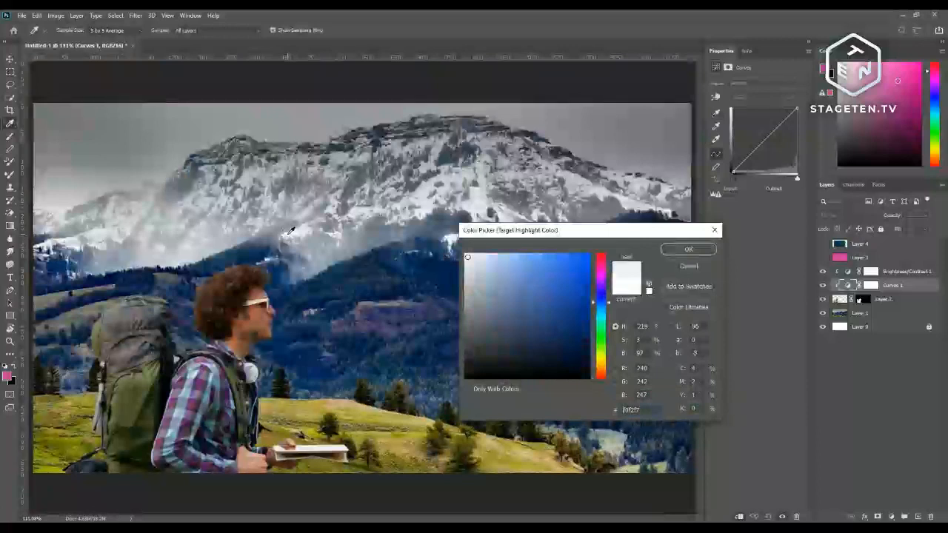
click(290, 230)
mouse_move(288, 233)
mouse_down()
mouse_move(423, 210)
mouse_move(164, 243)
mouse_up()
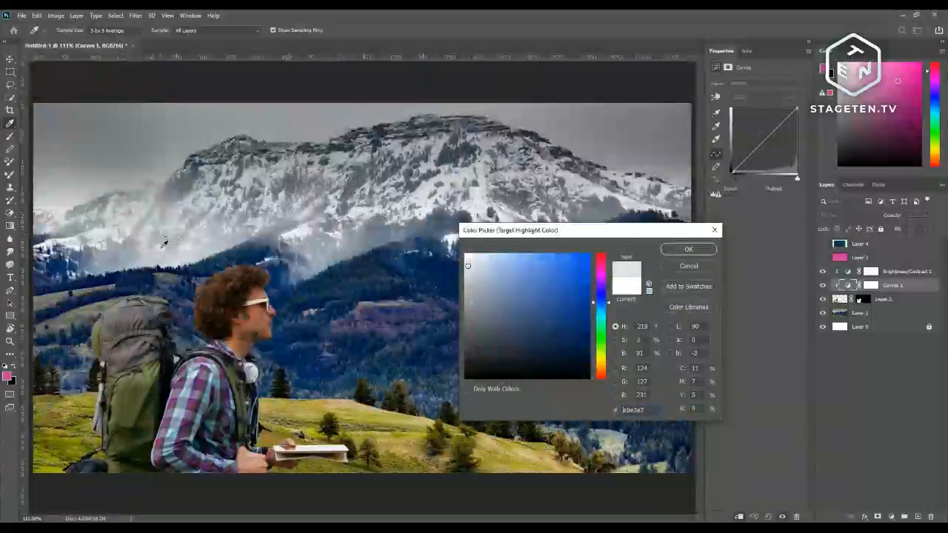
click(296, 227)
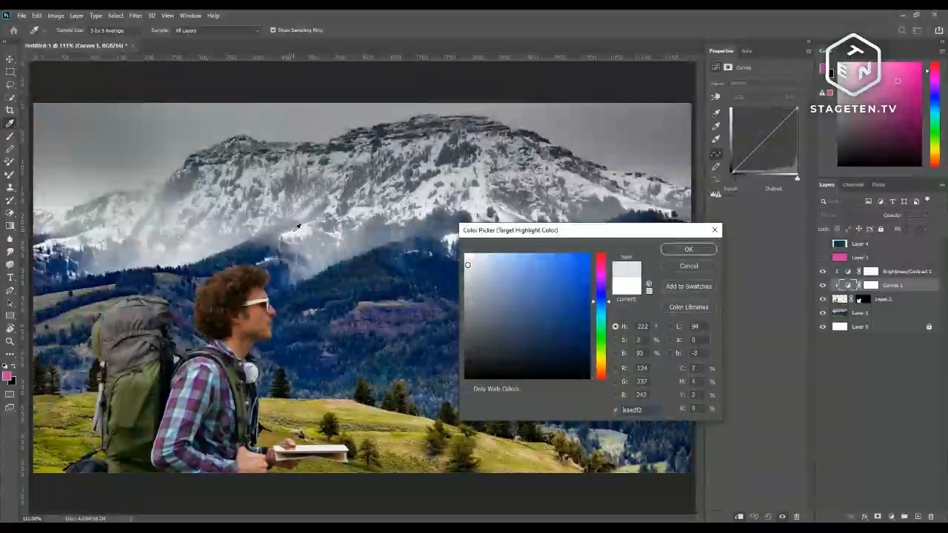
click(672, 248)
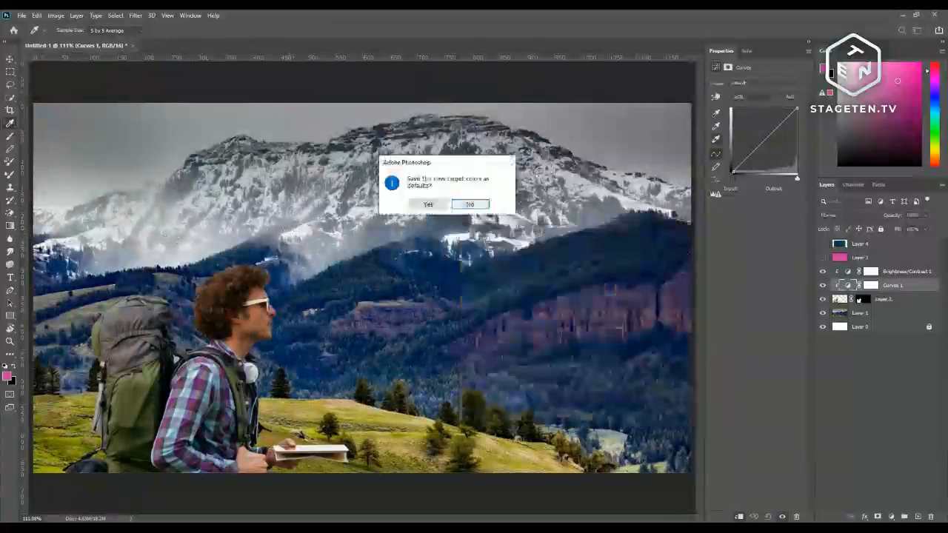
click(469, 203)
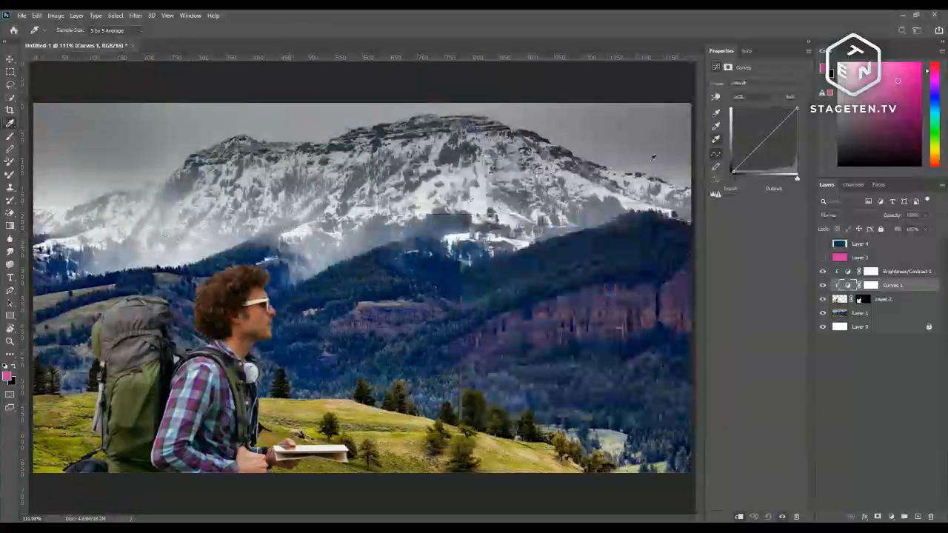
Step: Set the curve's target midtone color by sampling the hazy grey slope of the snowy mountain, without saving it as a default
double_click(717, 127)
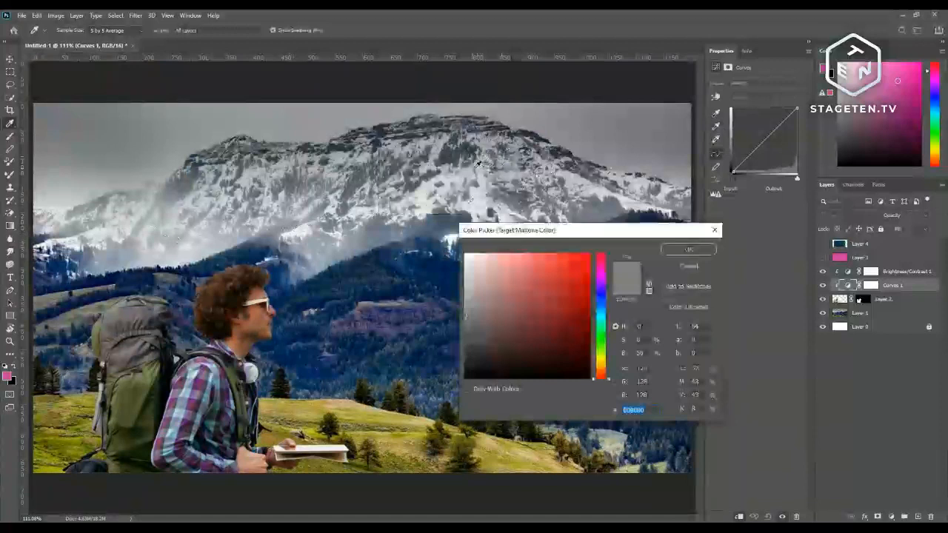
click(179, 185)
click(182, 183)
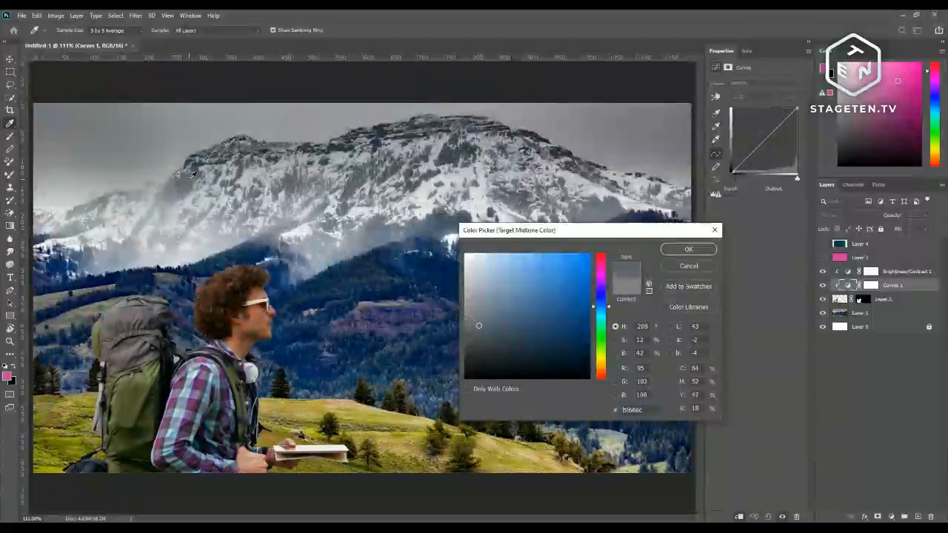
click(191, 174)
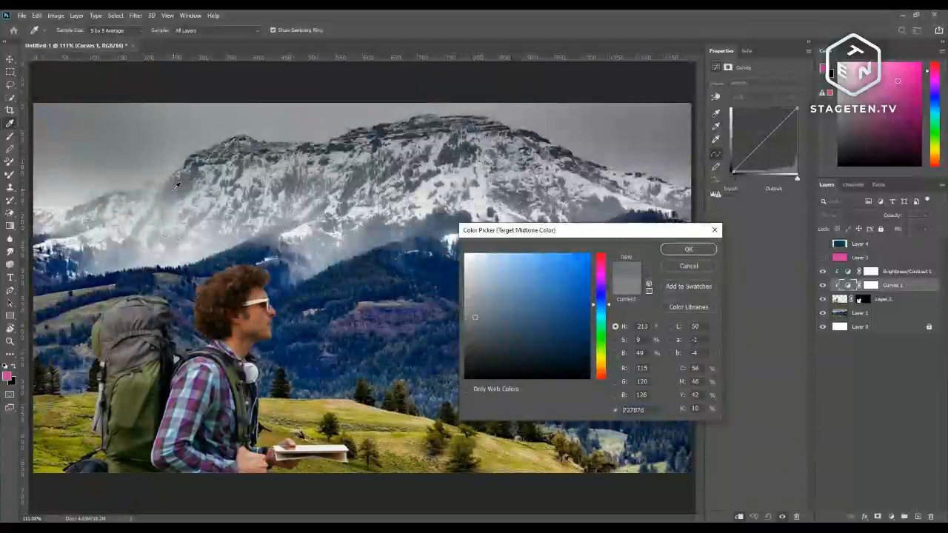
click(176, 186)
click(707, 250)
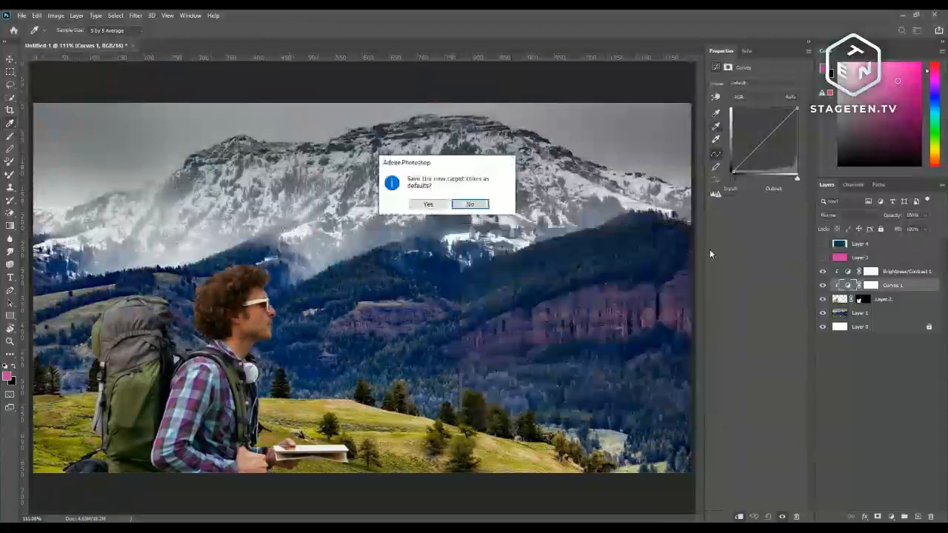
key(Return)
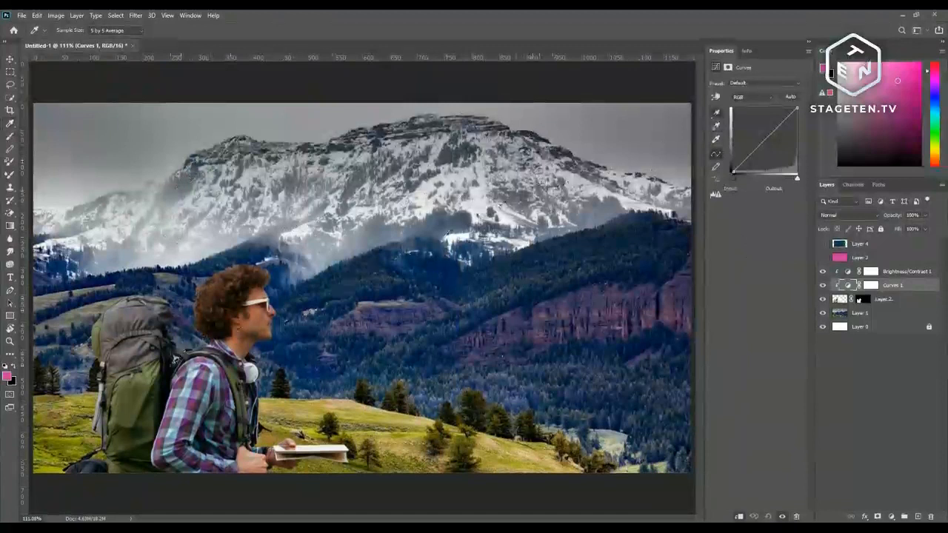
Step: Map the Curves target colors onto the hiker by sampling the dark area of his shirt, the white glasses frame and the headphones
click(175, 361)
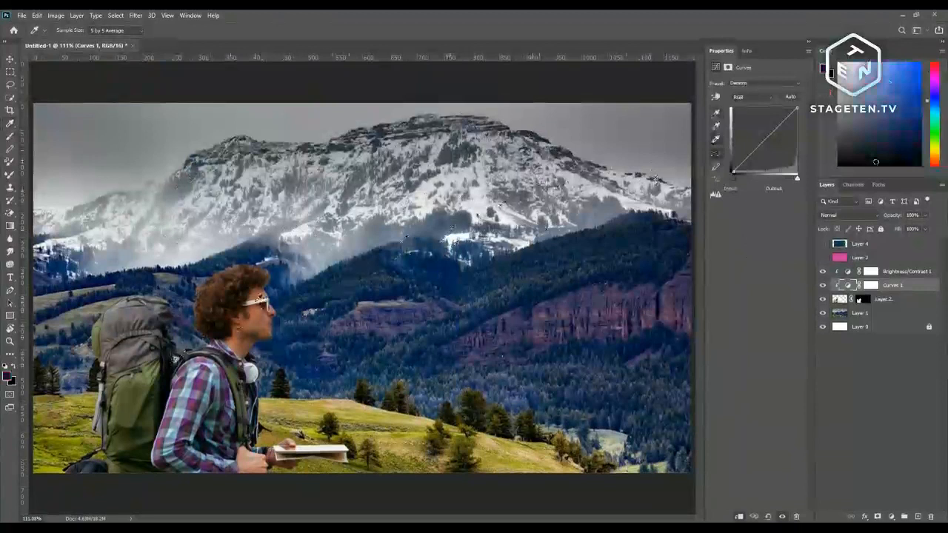
click(259, 299)
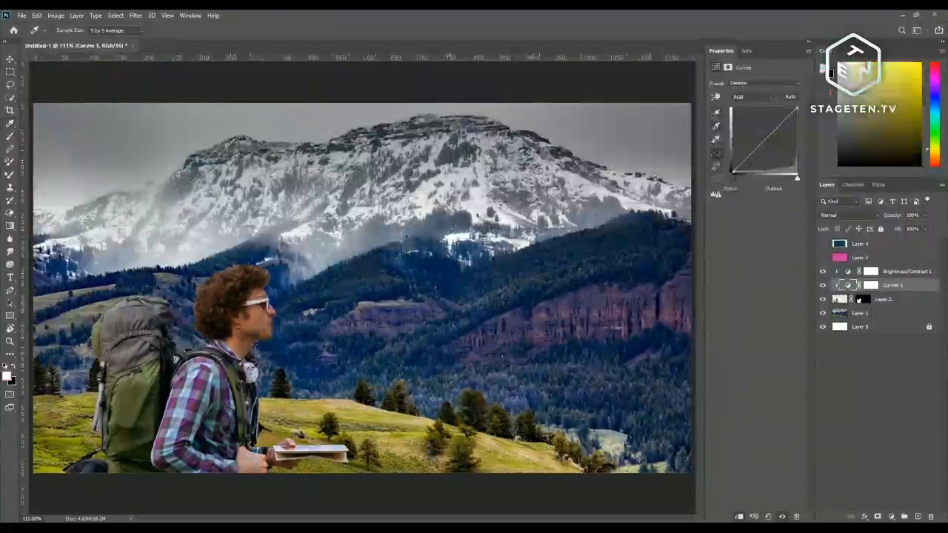
click(250, 368)
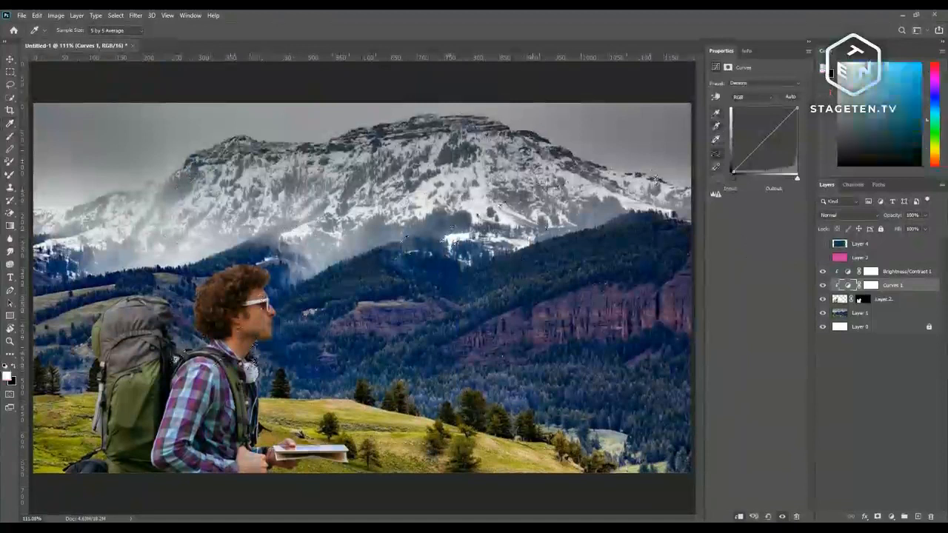
click(253, 363)
click(254, 363)
click(254, 365)
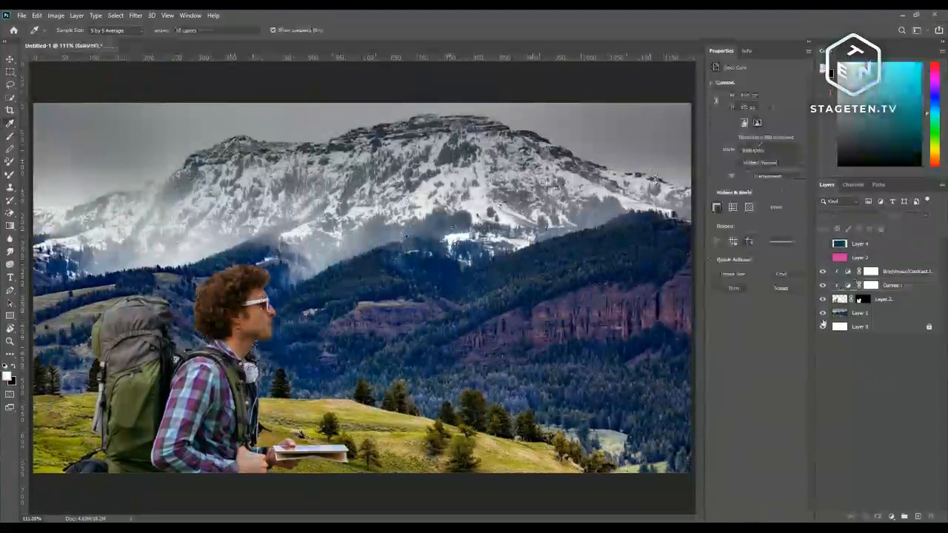
Step: Compare the hiker with and without the clipped Curves and Brightness/Contrast adjustments
click(822, 271)
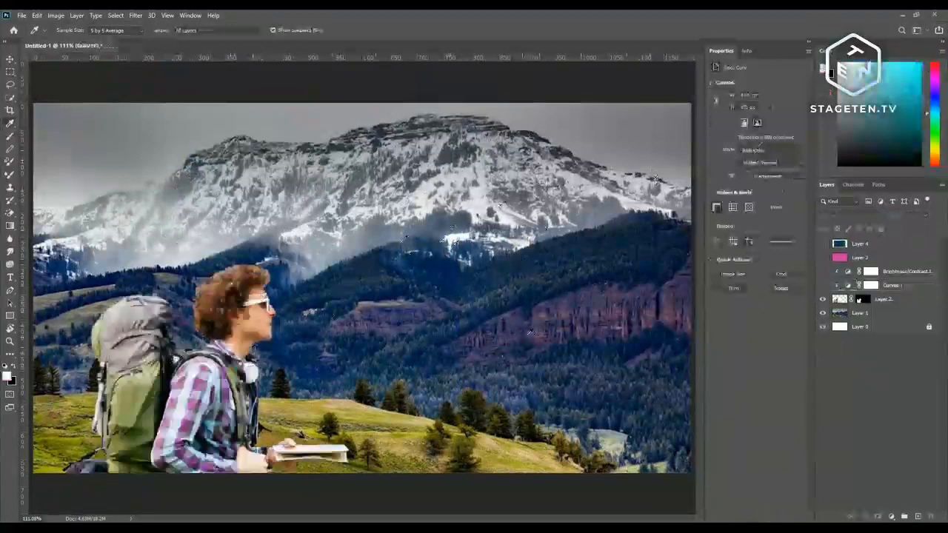
scroll(495, 329, down, 2)
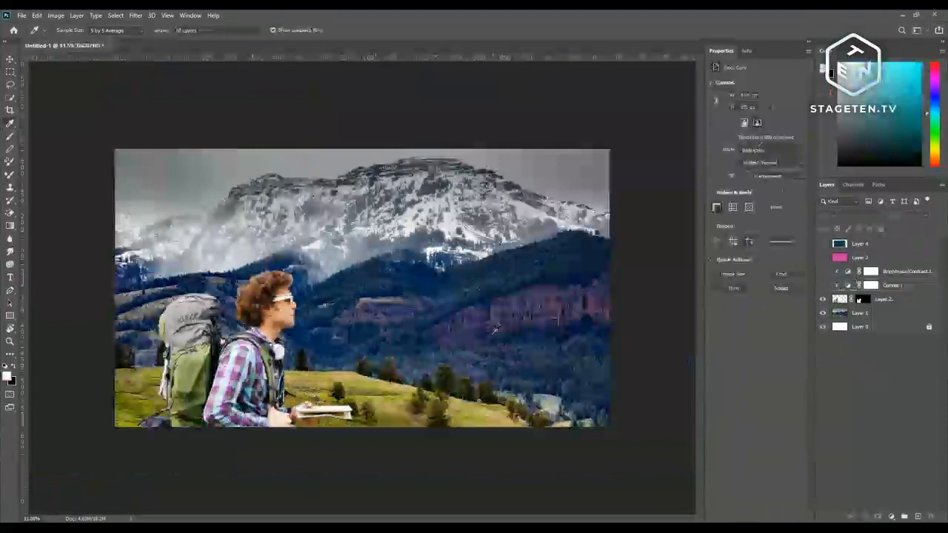
scroll(495, 329, down, 1)
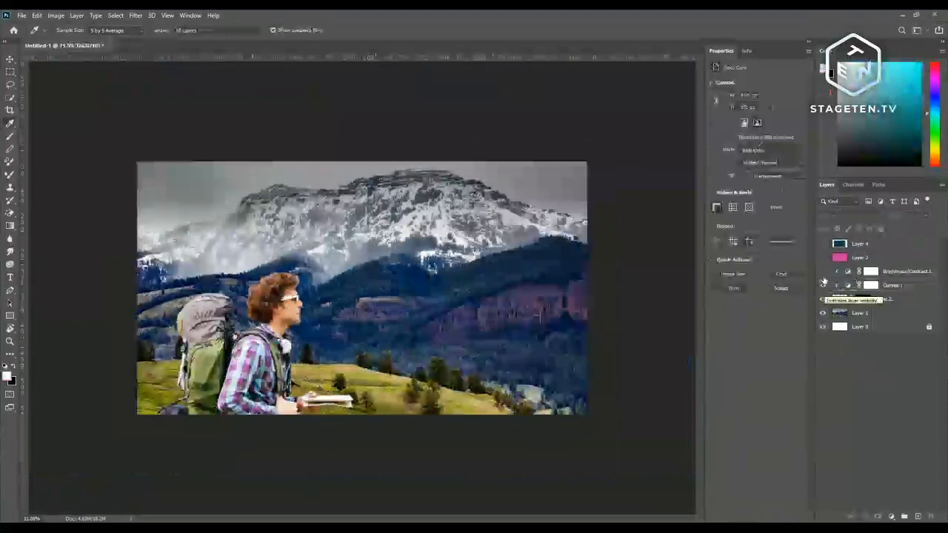
click(822, 272)
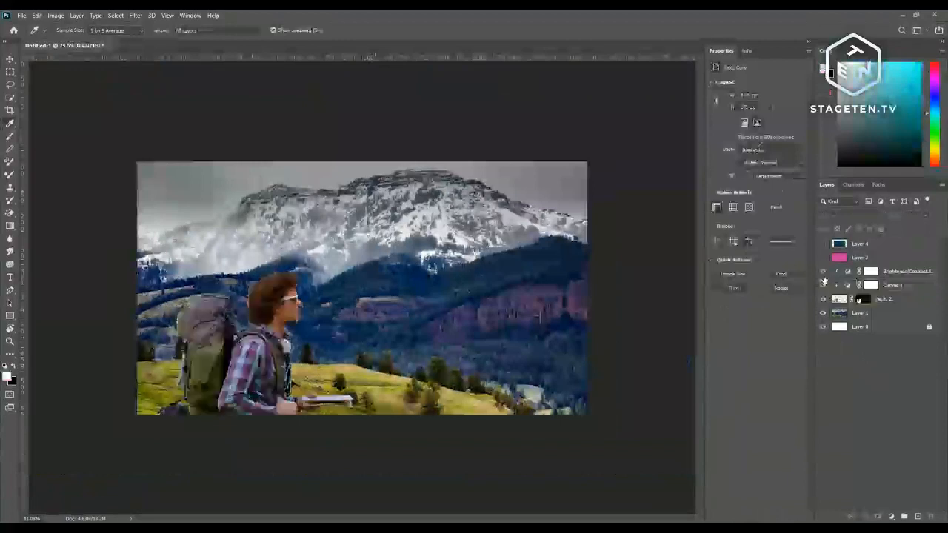
scroll(370, 324, up, 1)
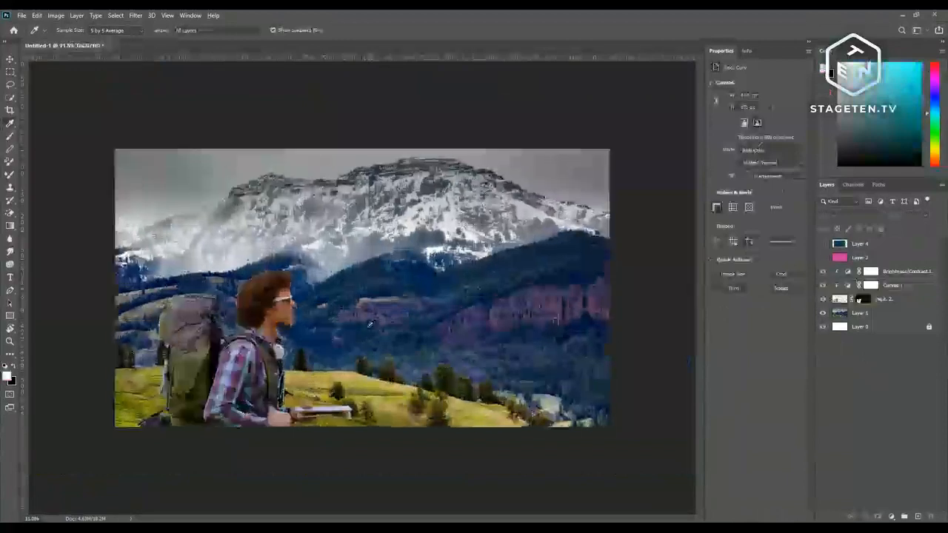
scroll(369, 323, up, 1)
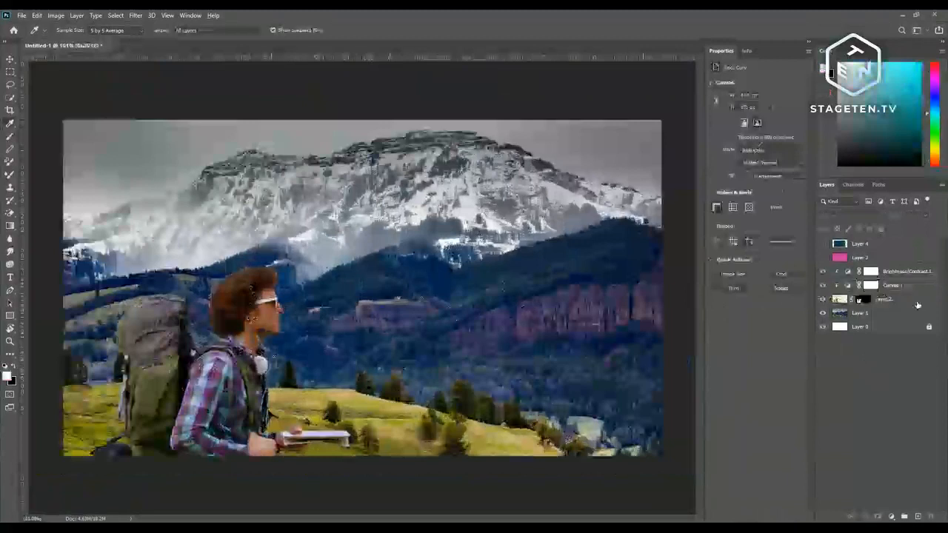
Step: Try a Color Lookup adjustment with the Crisp_Winter.look LUT above Layer 2, and undo it
click(915, 304)
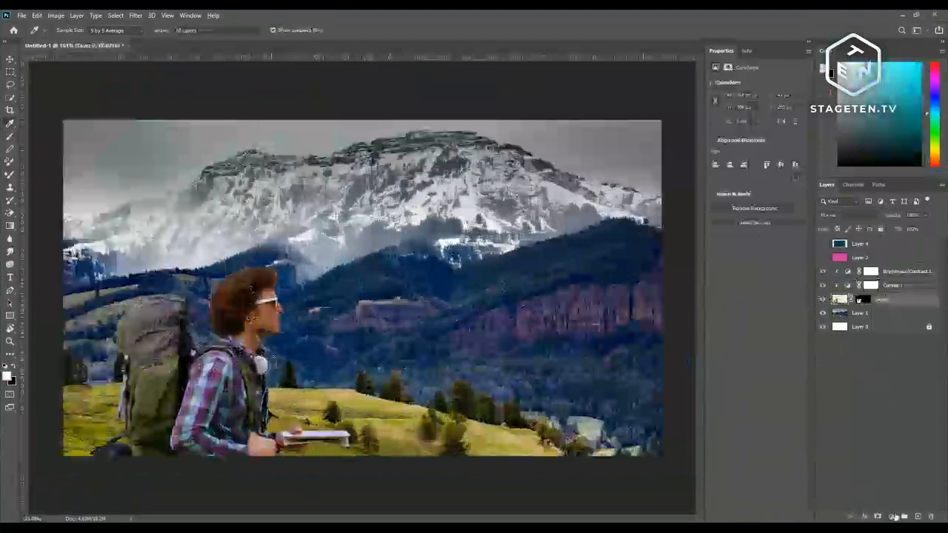
click(894, 516)
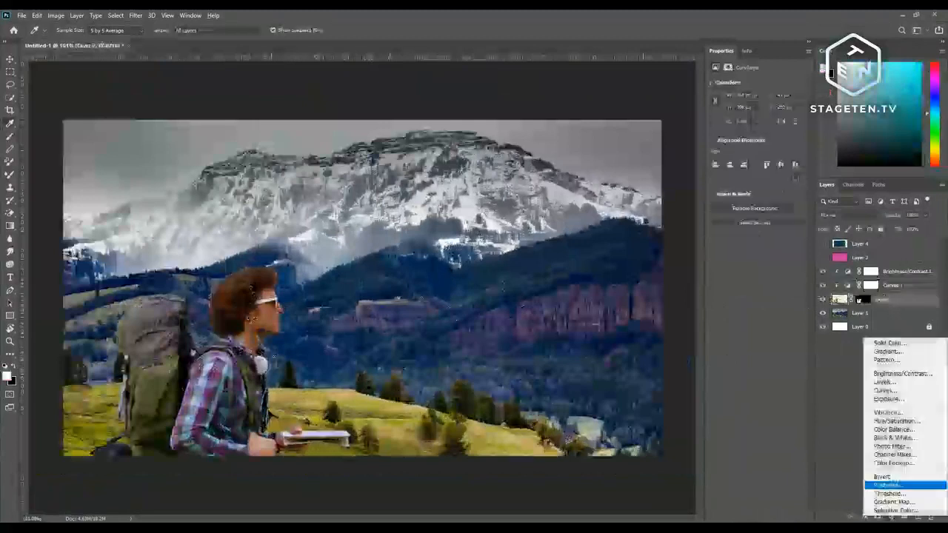
click(890, 462)
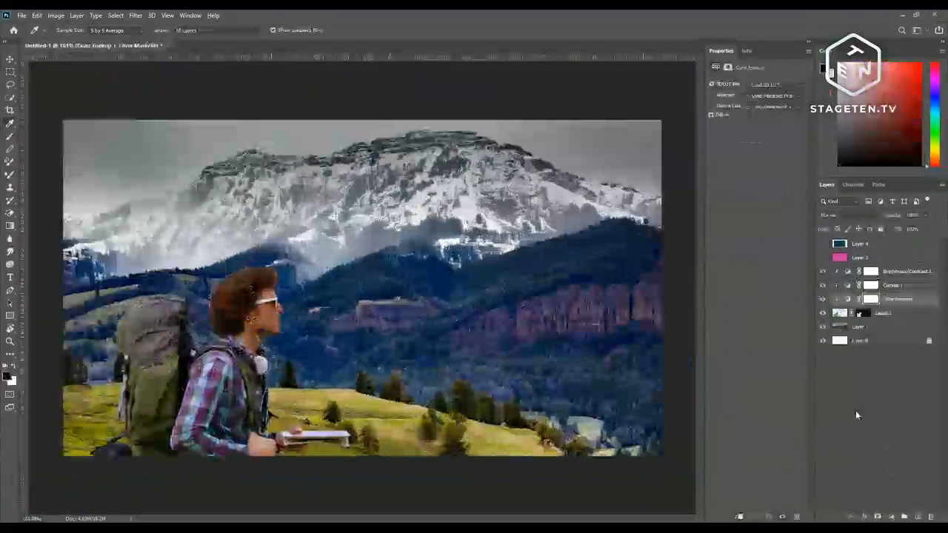
click(779, 85)
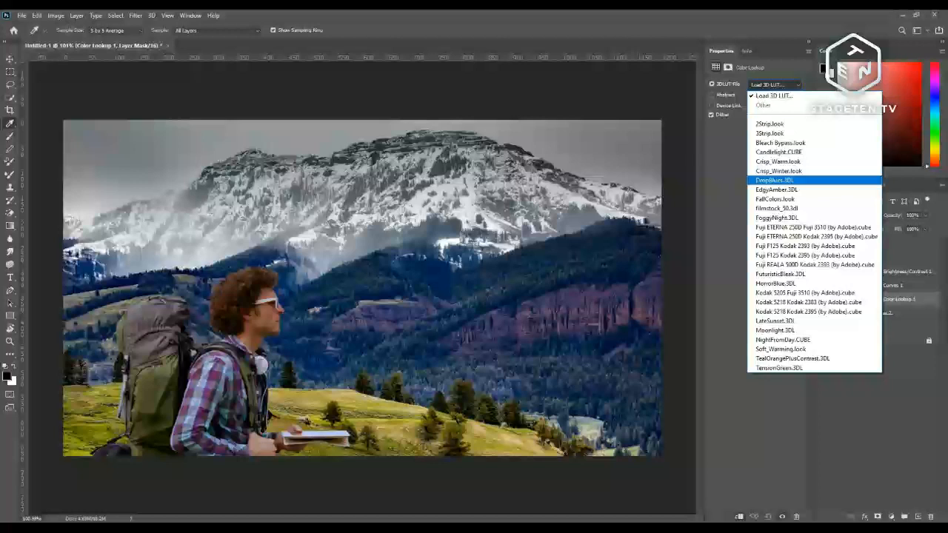
click(774, 180)
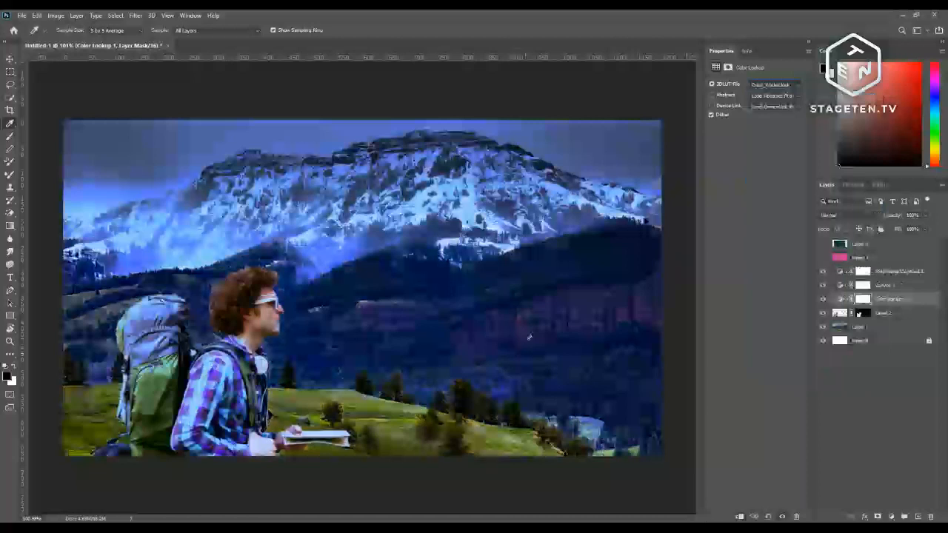
click(868, 327)
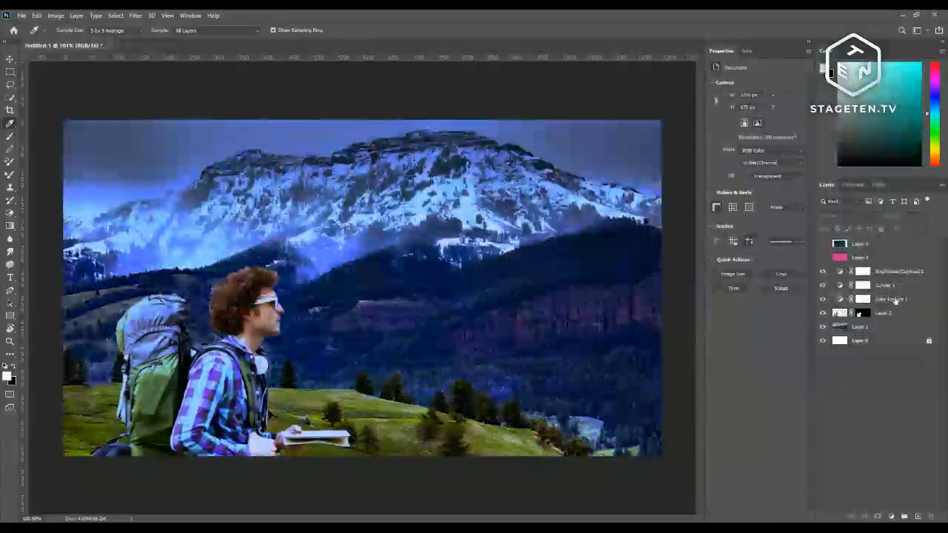
key(ctrl+z)
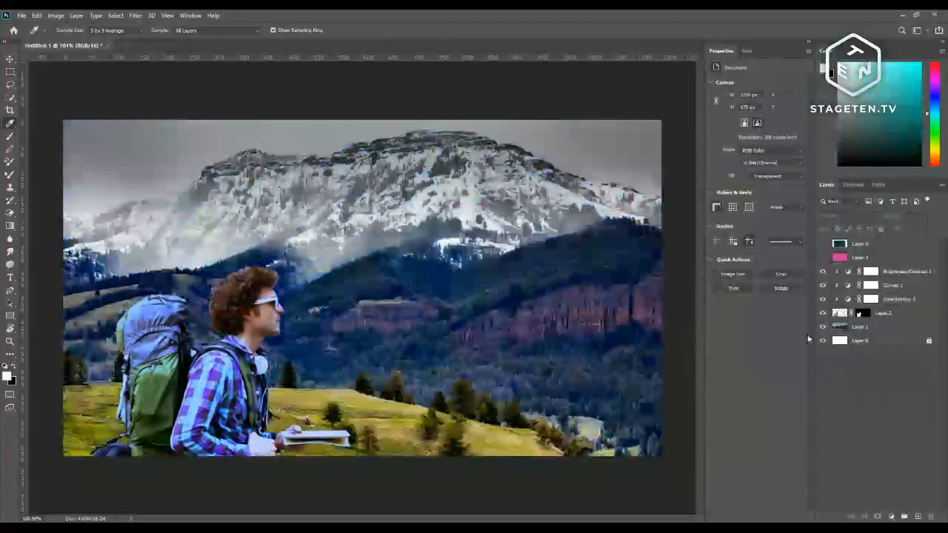
key(ctrl+z)
key(ctrl+z)
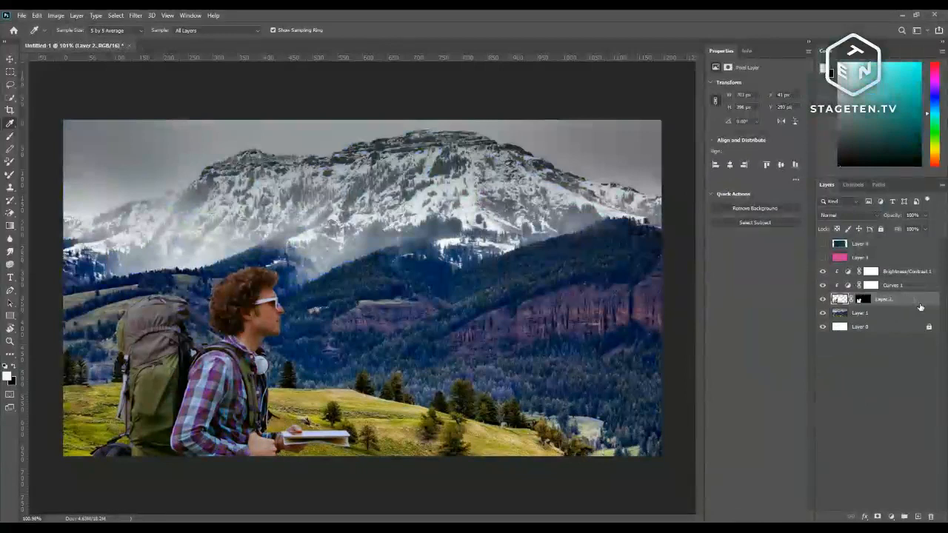
click(890, 361)
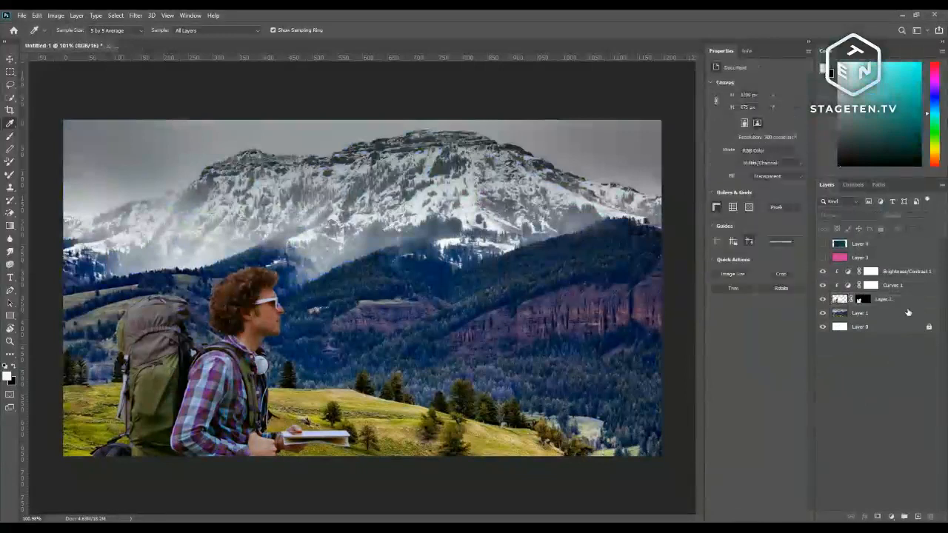
Step: Stamp all visible layers into a new layer above Brightness/Contrast 1, and hide Layer 2 and Layer 1 beneath it
click(902, 273)
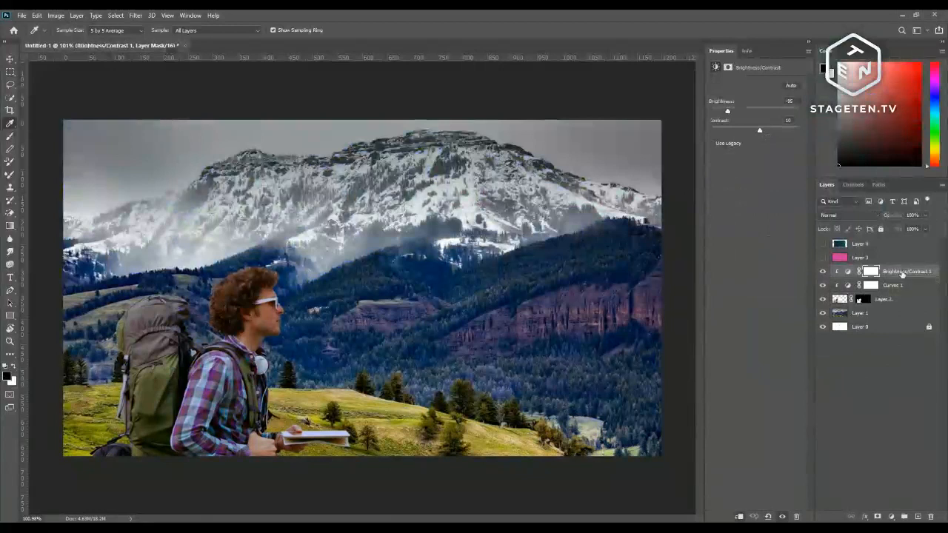
key(ctrl+shift+alt+e)
click(823, 271)
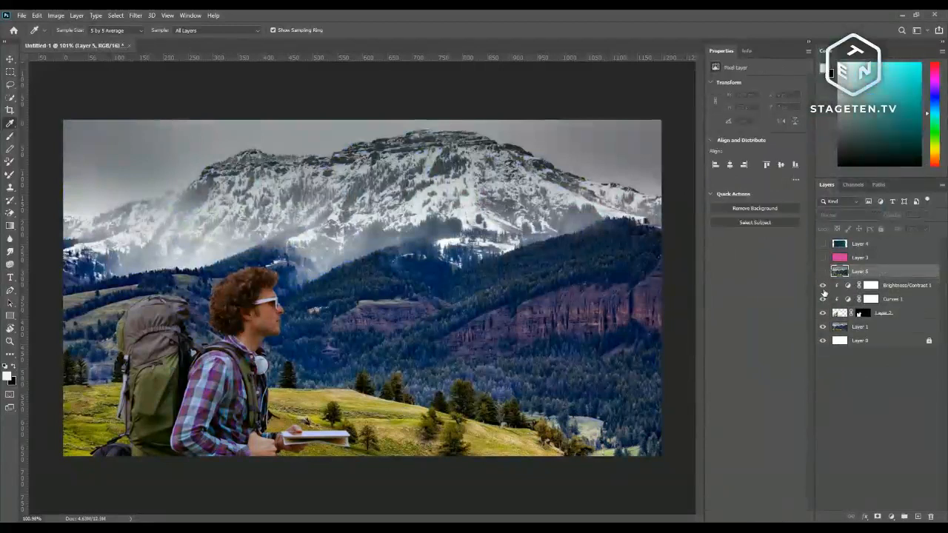
click(823, 286)
click(822, 287)
click(823, 313)
click(822, 326)
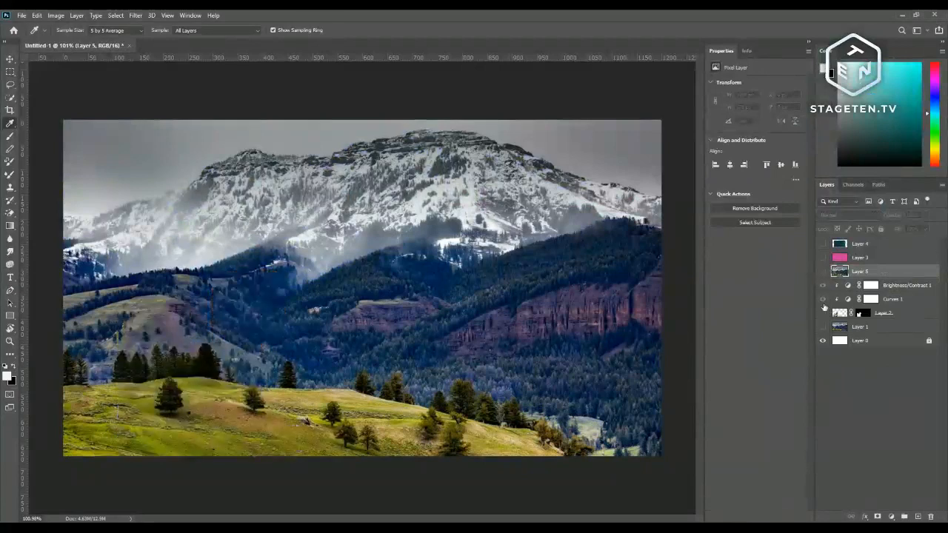
click(824, 271)
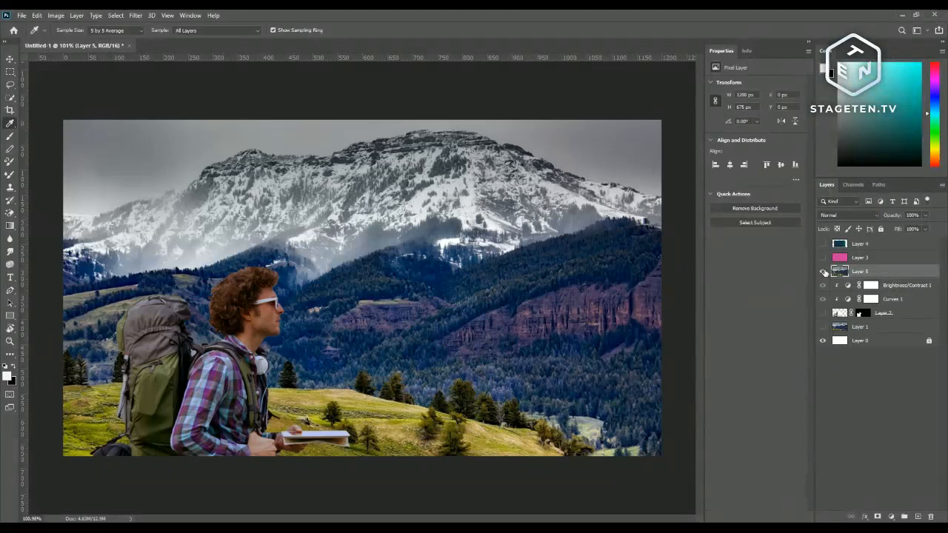
Step: Add a Color Lookup adjustment above the stamped composite on Layer 5
key(v)
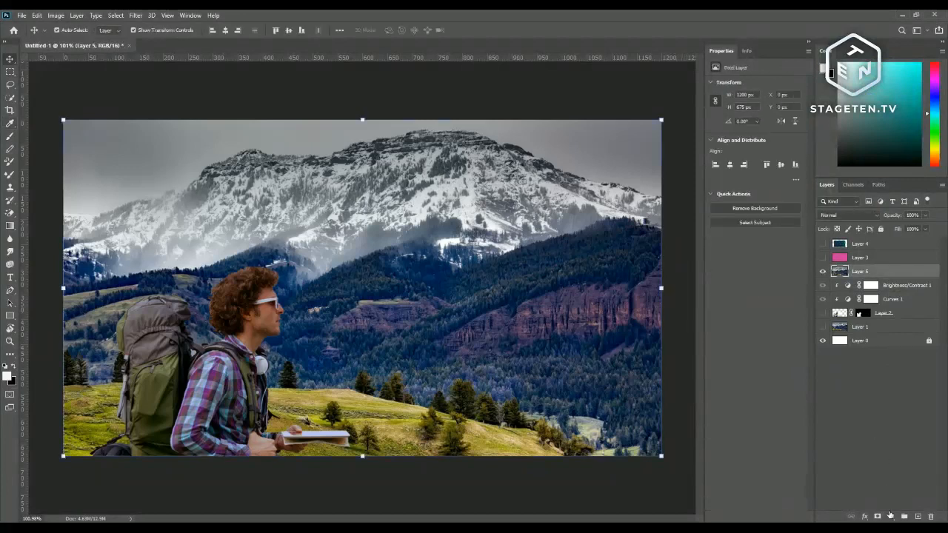
click(890, 516)
click(907, 465)
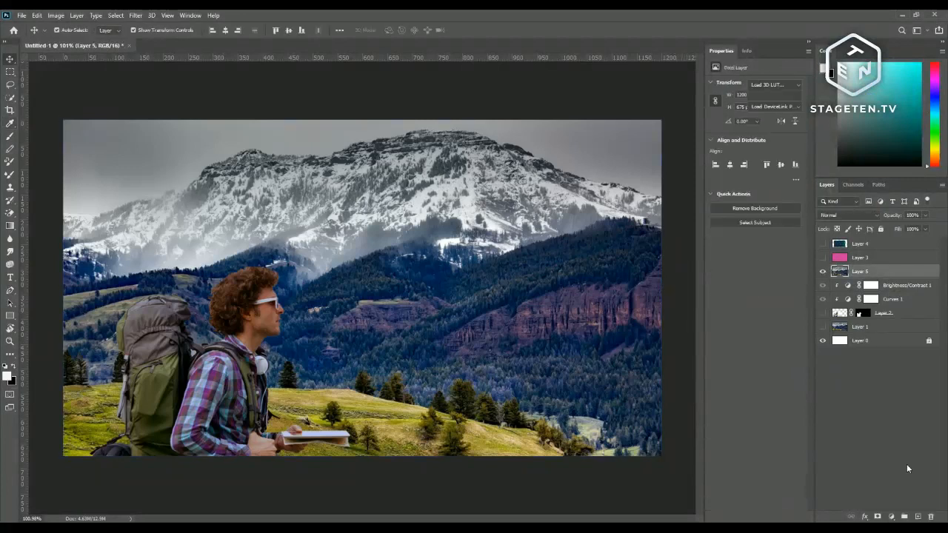
Step: Browse the available 3D LUTs and apply Moonlight.3DL to the composite through the Color Lookup adjustment
click(781, 85)
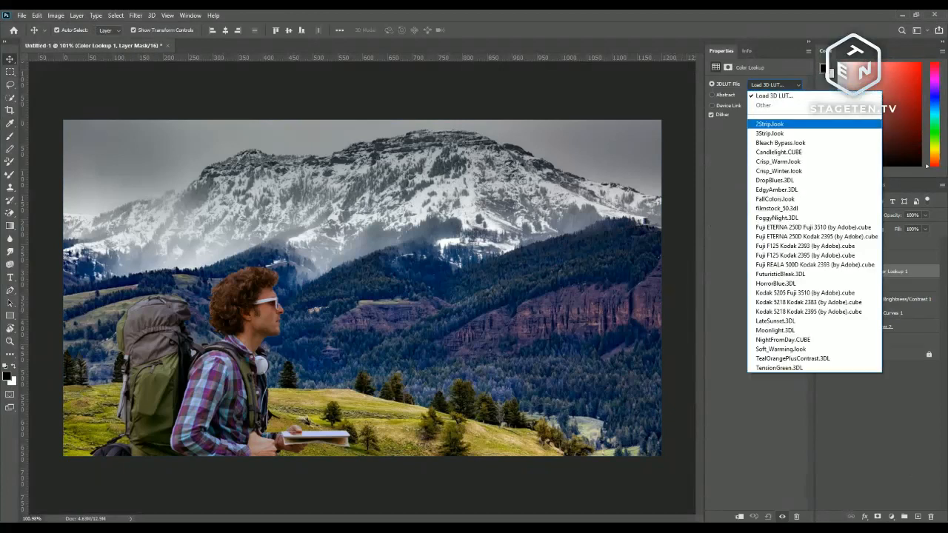
key(Down)
key(Down)
key(Down)
key(Down)
key(Down)
key(Down)
key(Down)
key(Down)
key(Down)
key(Down)
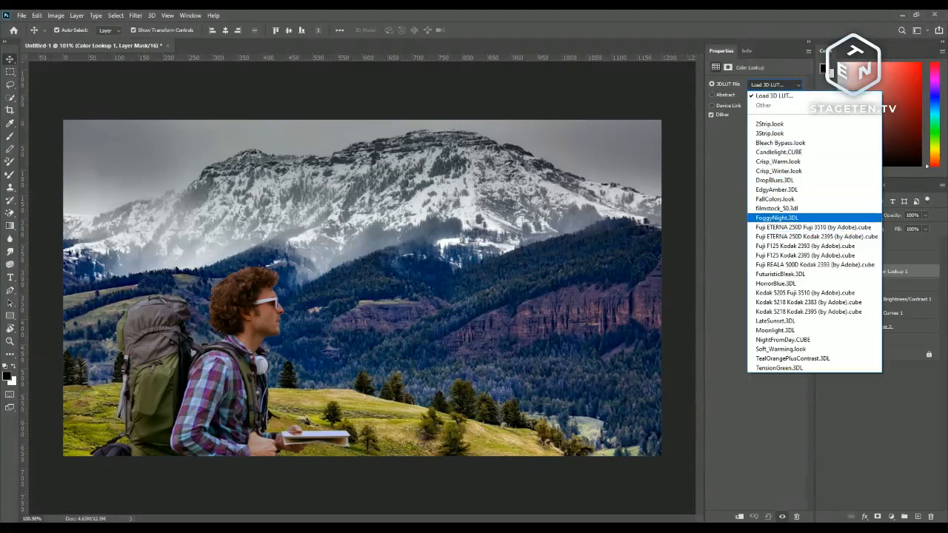
key(Up)
key(Up)
key(Up)
key(Up)
key(Up)
key(Down)
key(Down)
key(Down)
key(Down)
key(Down)
key(Down)
key(Down)
key(Down)
key(Down)
key(Down)
key(Down)
key(Down)
key(Down)
key(Down)
key(Down)
key(Down)
key(Down)
key(Down)
key(Down)
key(Down)
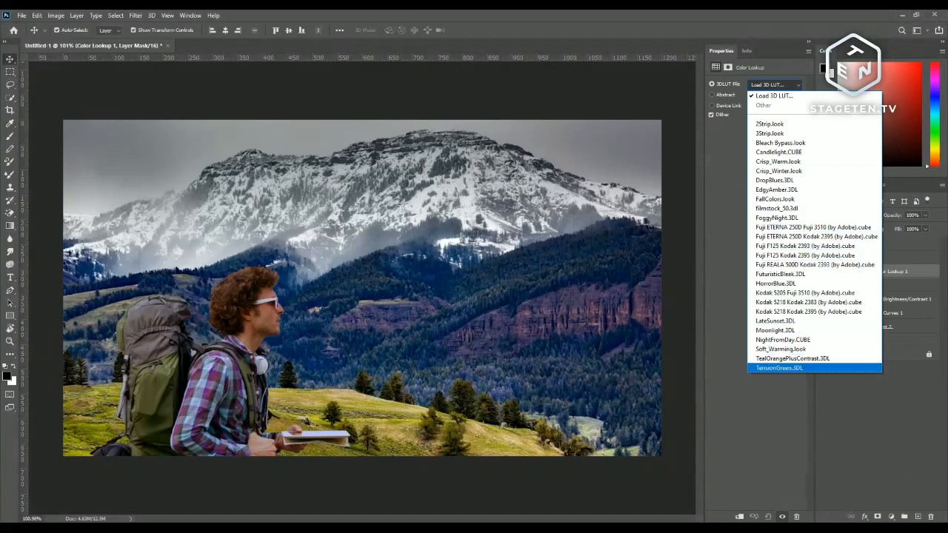
click(778, 328)
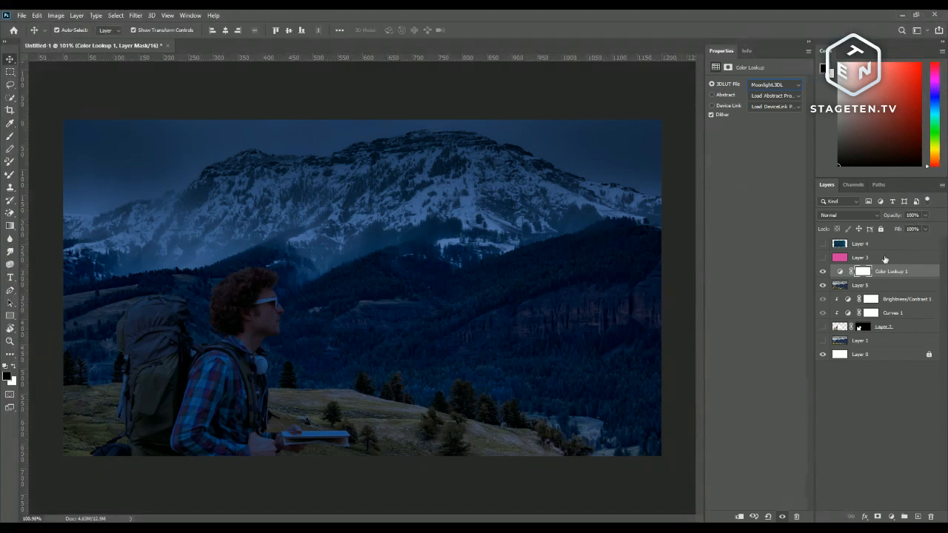
click(841, 272)
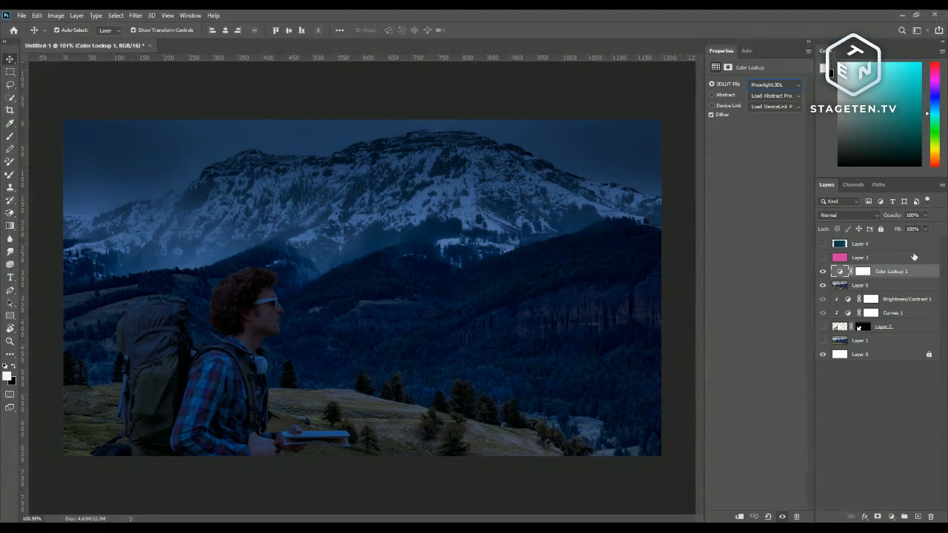
Step: Preview the blend modes from Dissolve through Color on the Color Lookup adjustment, and set it to Difference
click(868, 217)
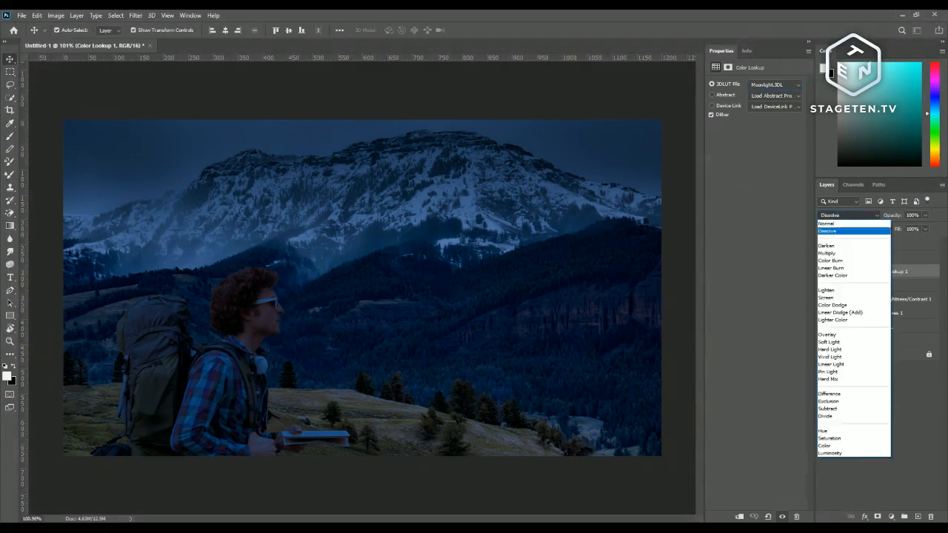
key(Down)
key(Down)
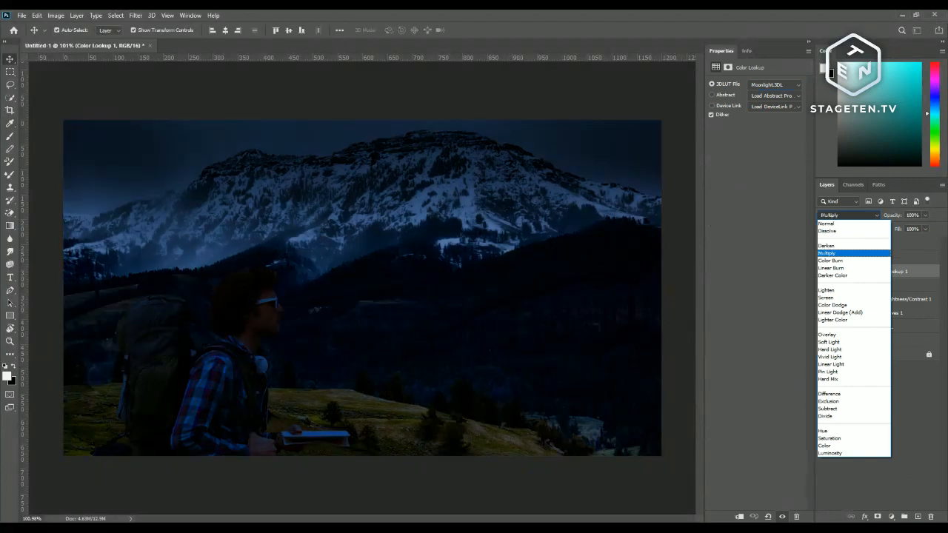
key(Down)
key(Down)
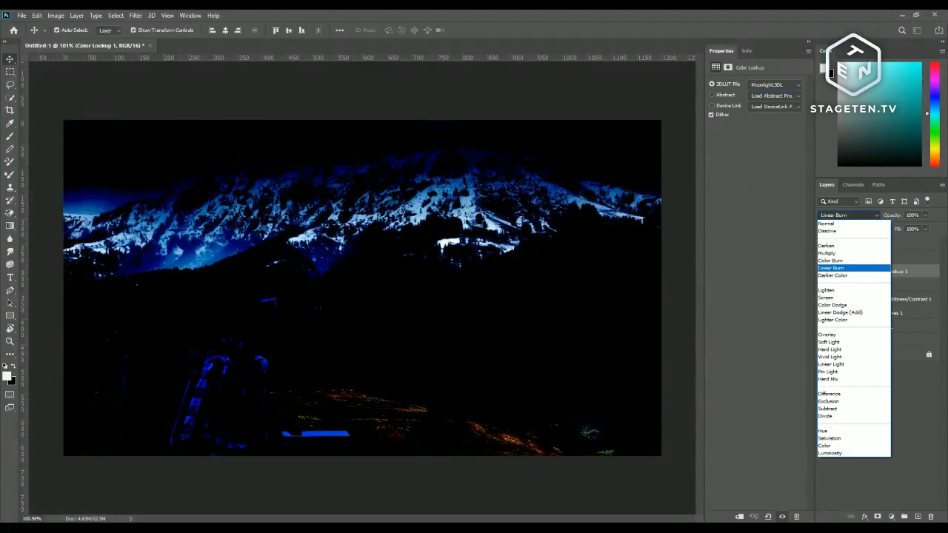
key(Down)
key(Down)
key(Down)
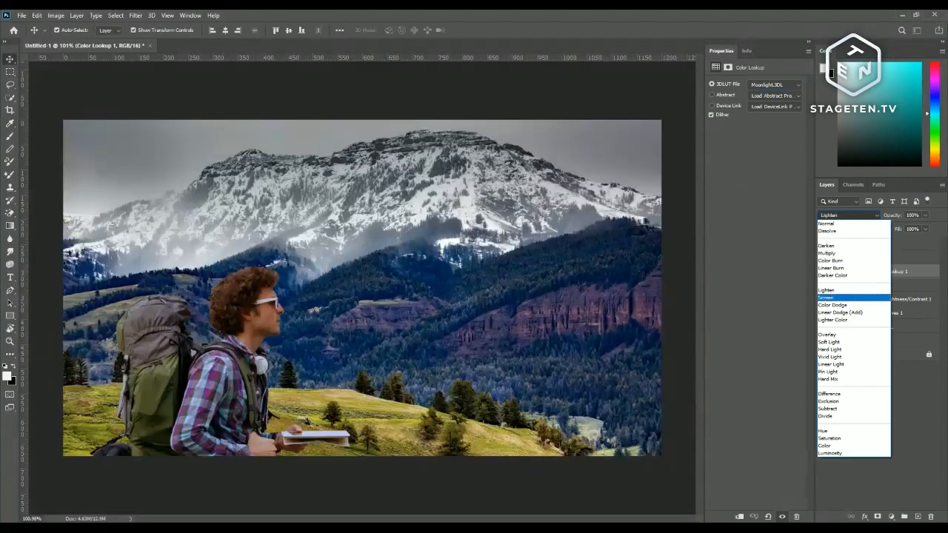
key(Down)
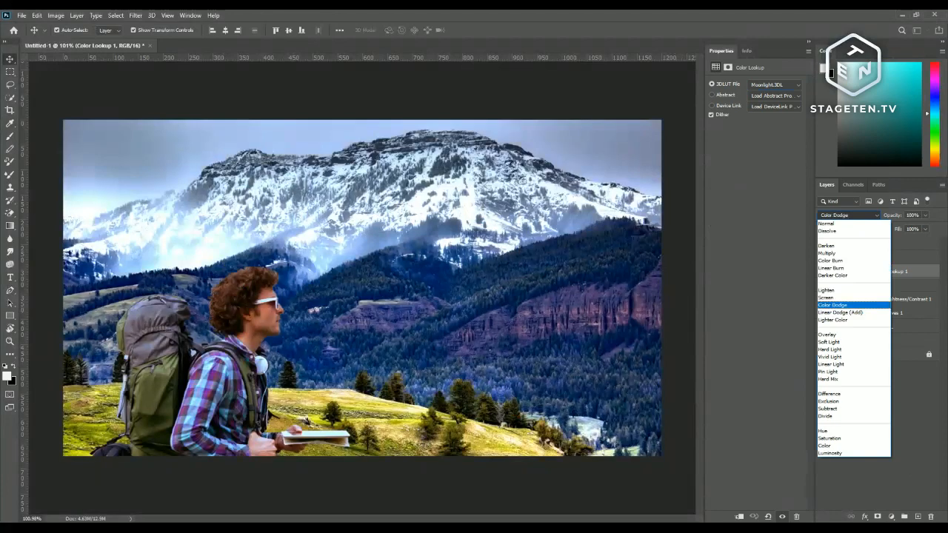
key(Down)
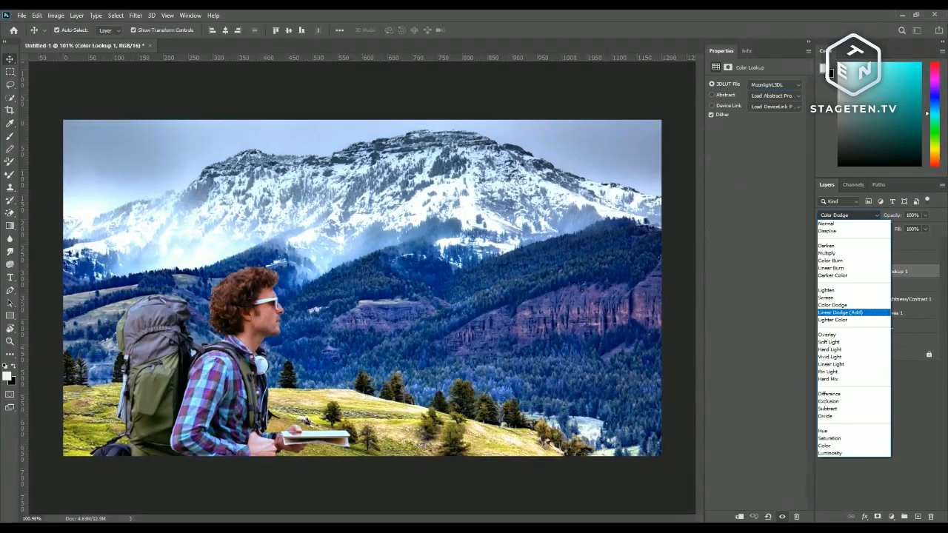
key(Down)
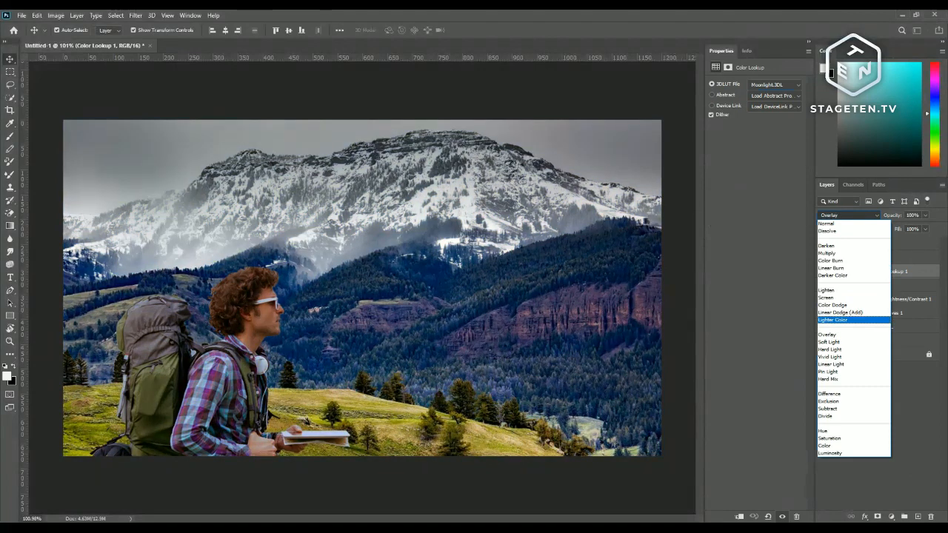
key(Down)
key(Down)
key(Down)
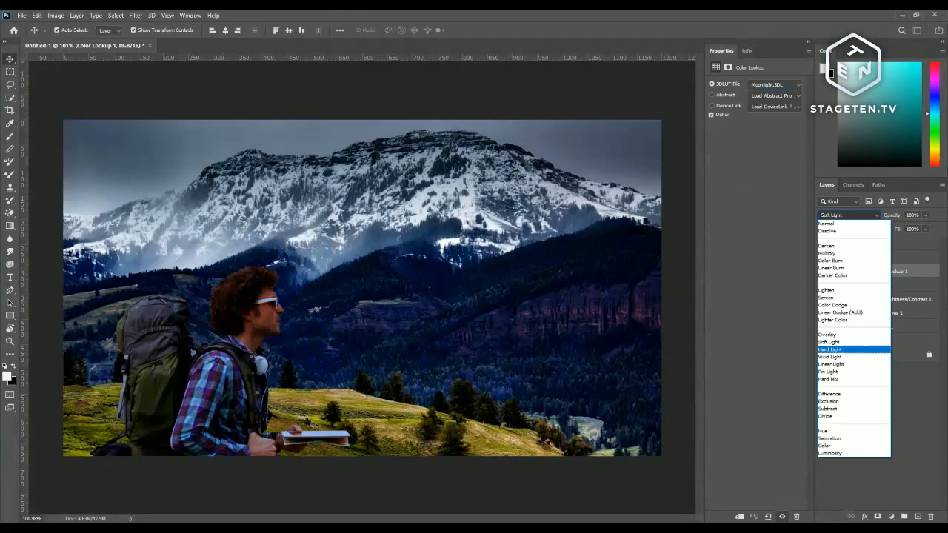
key(Down)
key(Down)
key(Down)
key(Down)
key(Down)
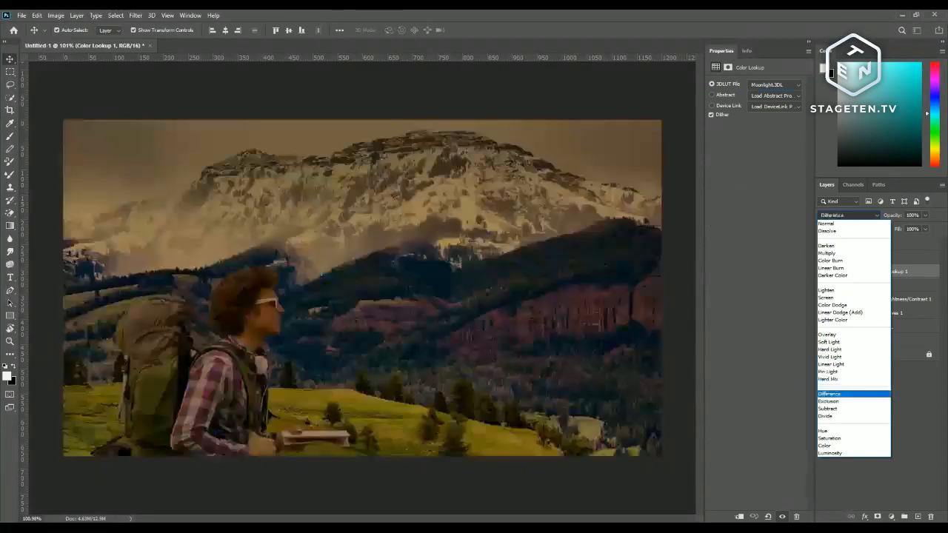
key(Down)
key(Down)
key(Down)
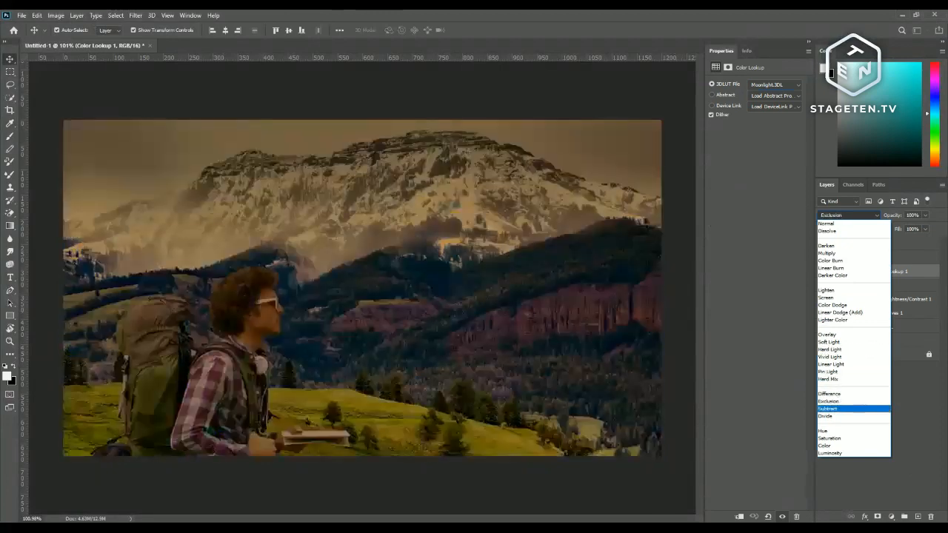
key(Up)
key(Down)
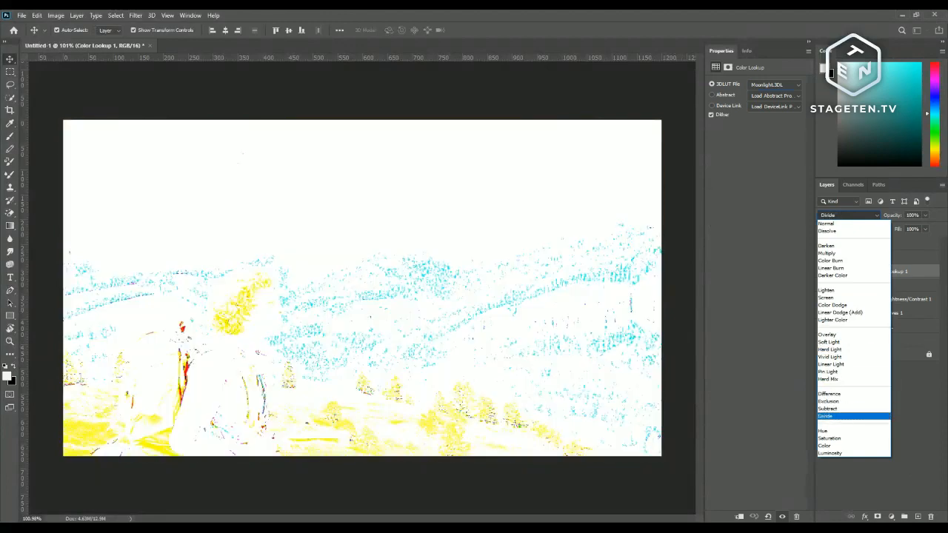
key(Down)
key(Down)
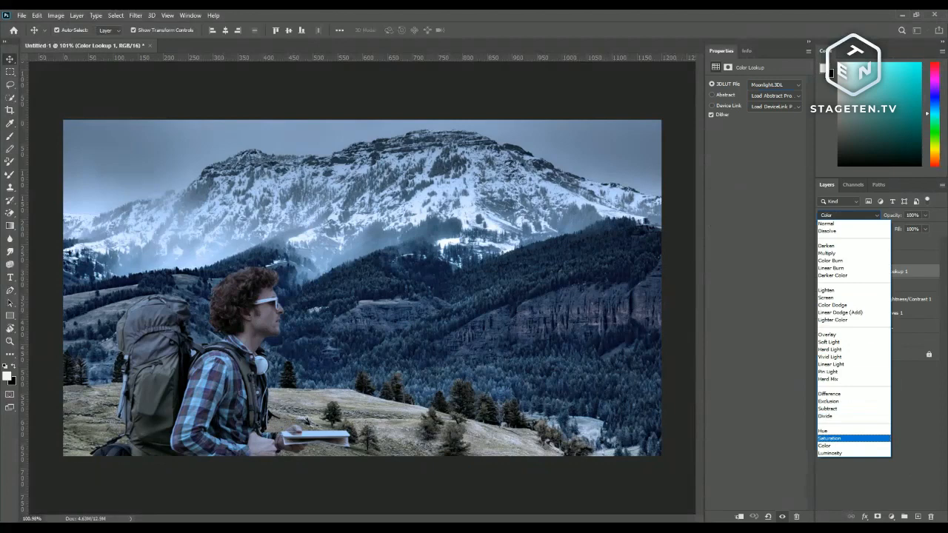
key(Up)
key(Up)
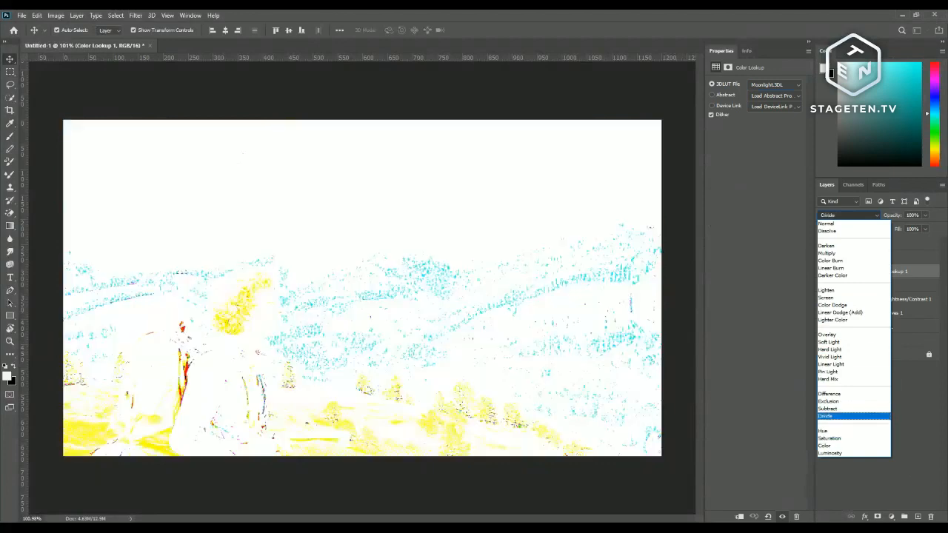
key(Up)
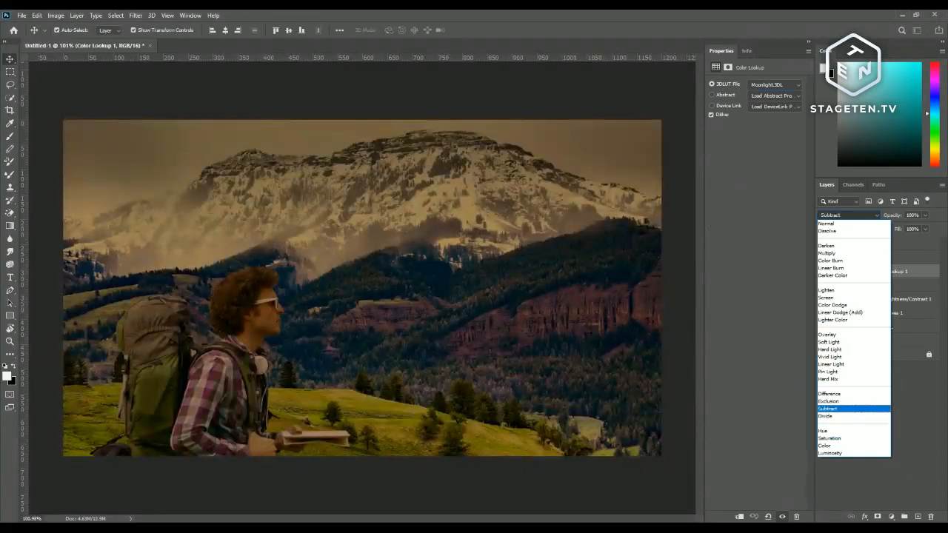
key(Up)
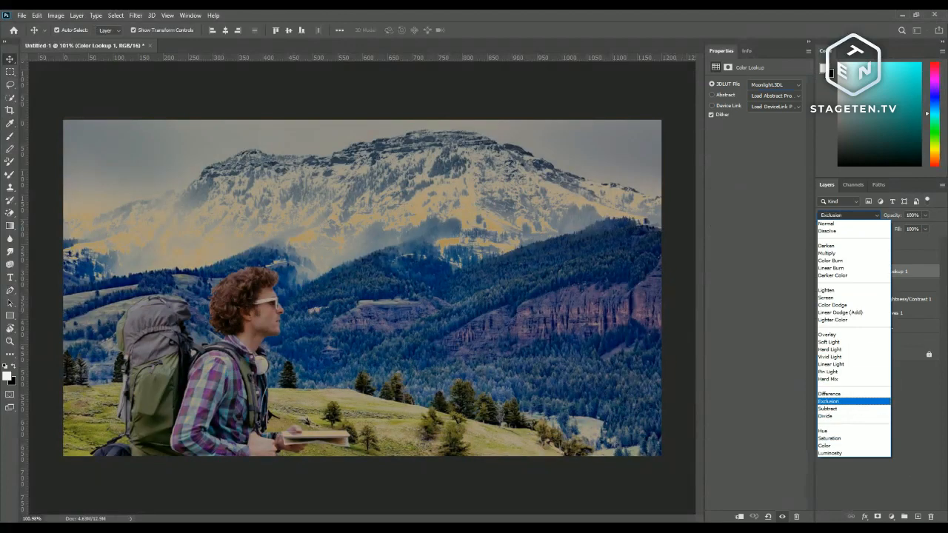
key(Up)
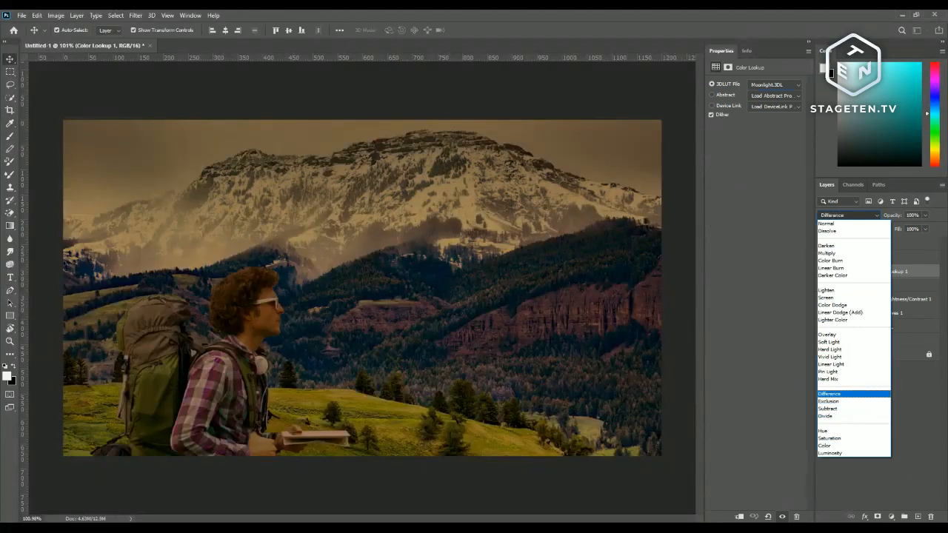
click(848, 394)
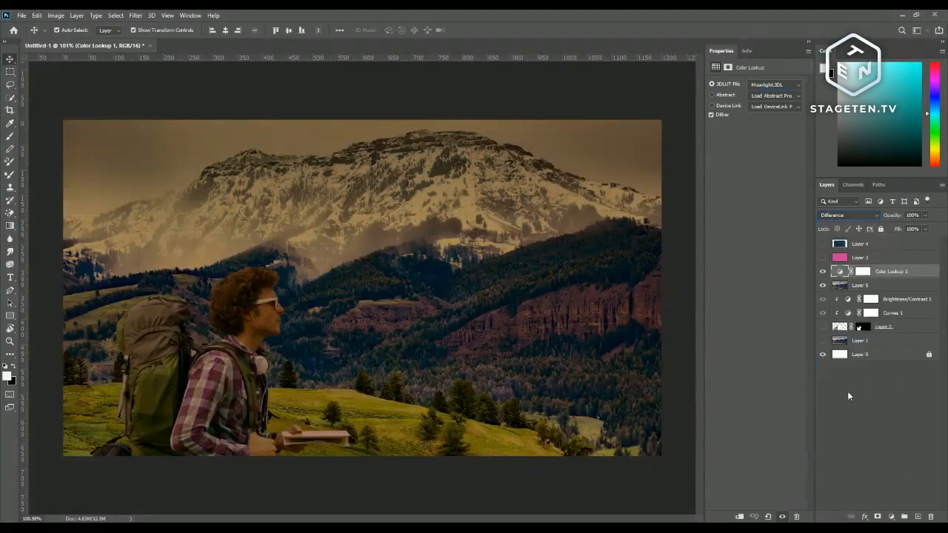
Step: Lower the Color Lookup adjustment's opacity to 54% and deselect the layer
click(925, 216)
drag(925, 227, 904, 226)
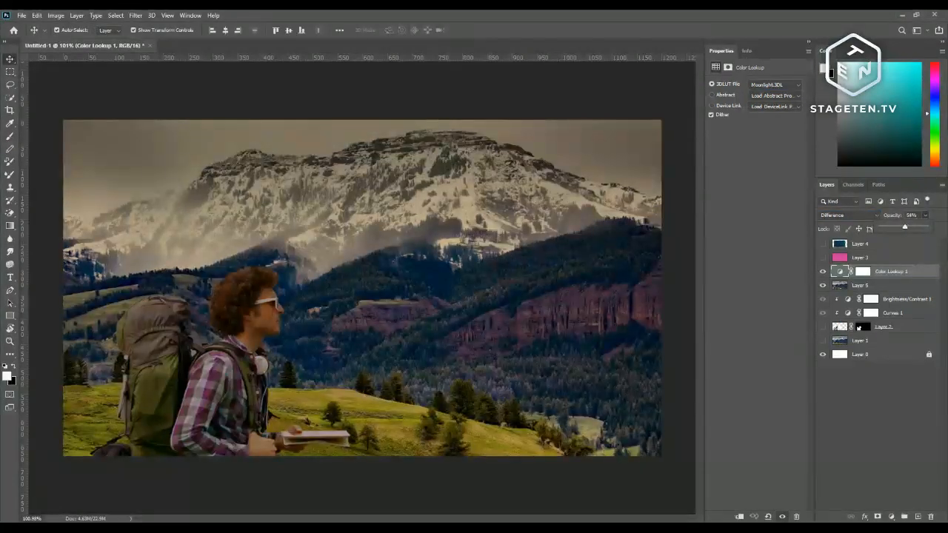
click(689, 217)
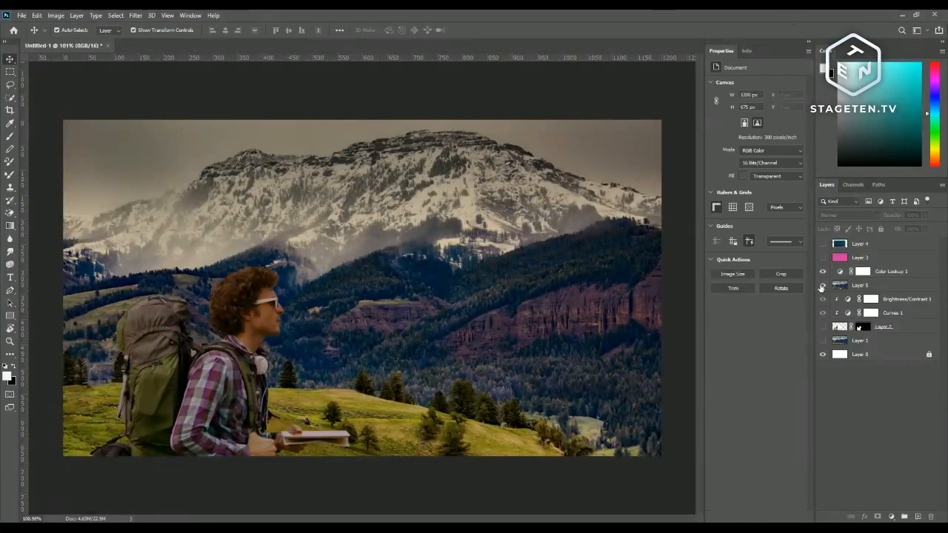
Step: Compare the composite with and without Layer 5 and its grade, and clip Color Lookup 1 to Layer 5
click(822, 285)
click(822, 274)
click(822, 286)
click(824, 274)
click(824, 286)
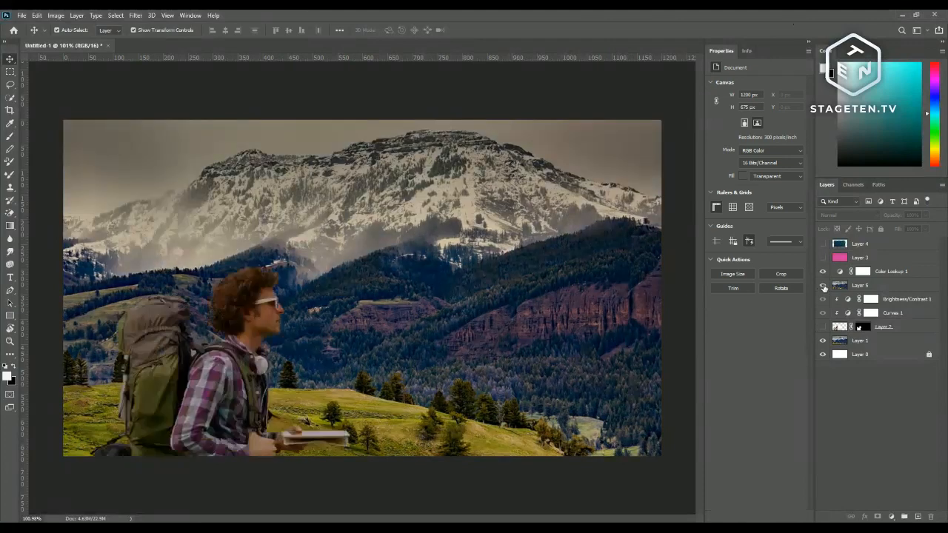
click(899, 271)
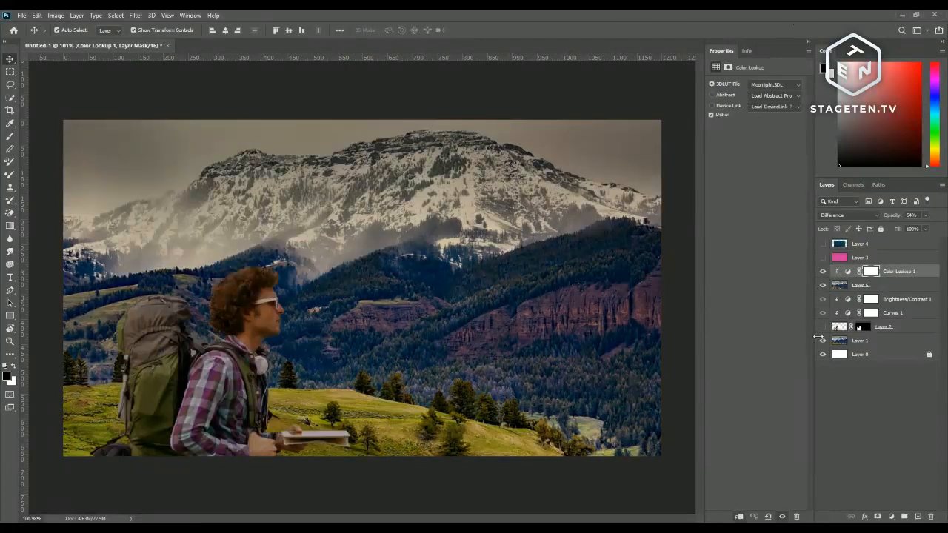
Step: Hide Layer 5 with its clipped grade, show Layer 2, and hide Curves 1 and Brightness/Contrast 1
click(823, 286)
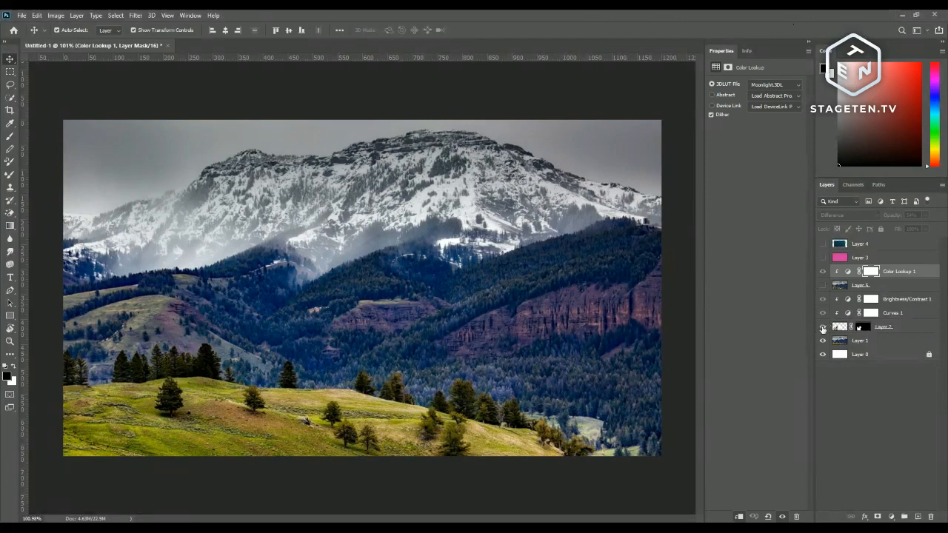
click(822, 327)
drag(822, 313, 822, 299)
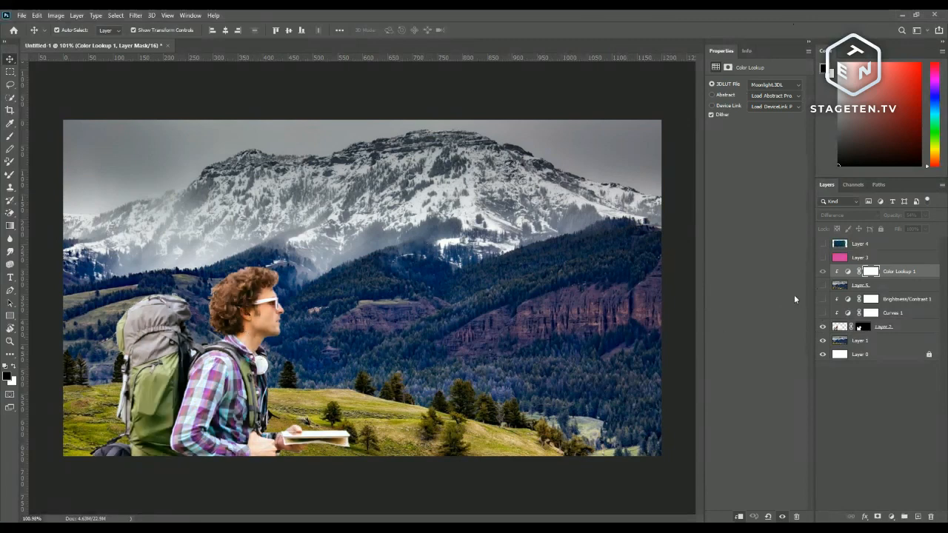
click(822, 271)
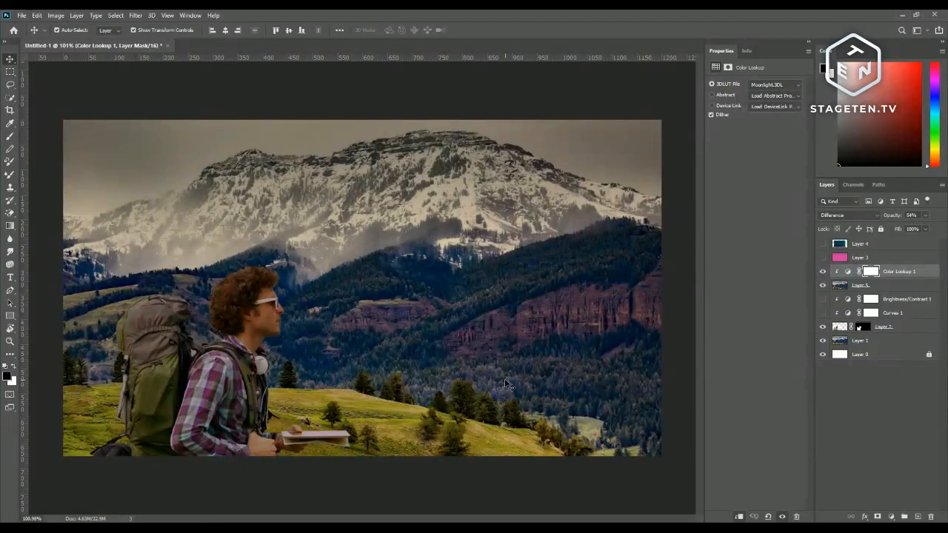
click(822, 285)
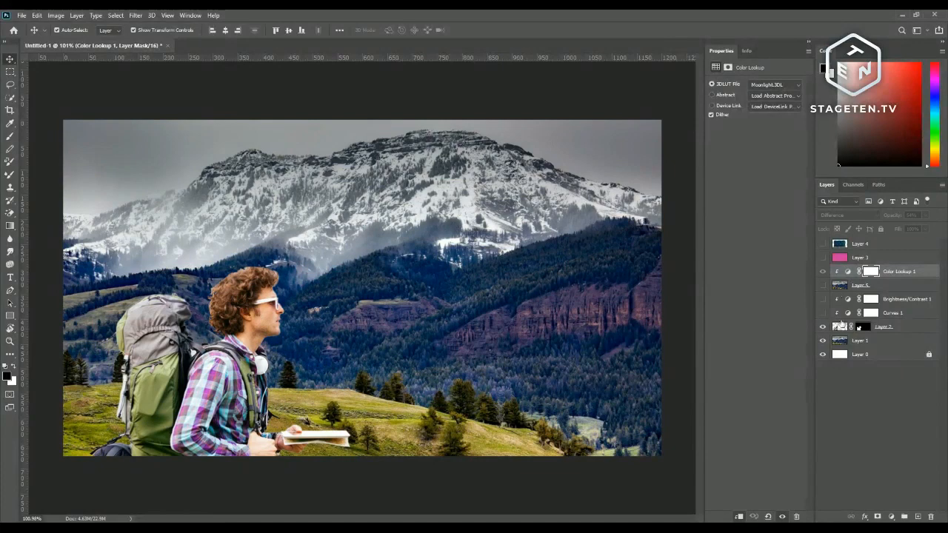
Step: Add a Hue/Saturation adjustment clipped to Layer 2 and reduce its Master saturation to -8
click(898, 331)
click(892, 515)
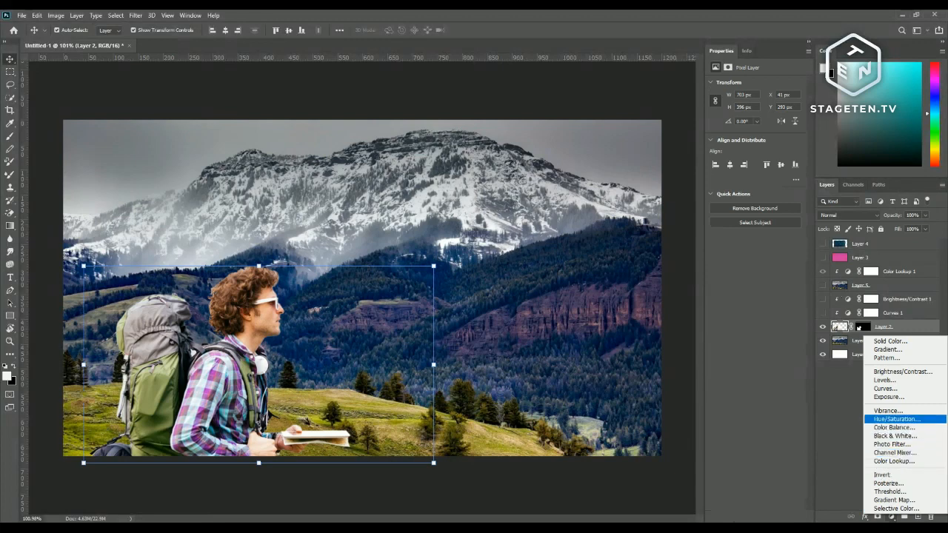
click(895, 419)
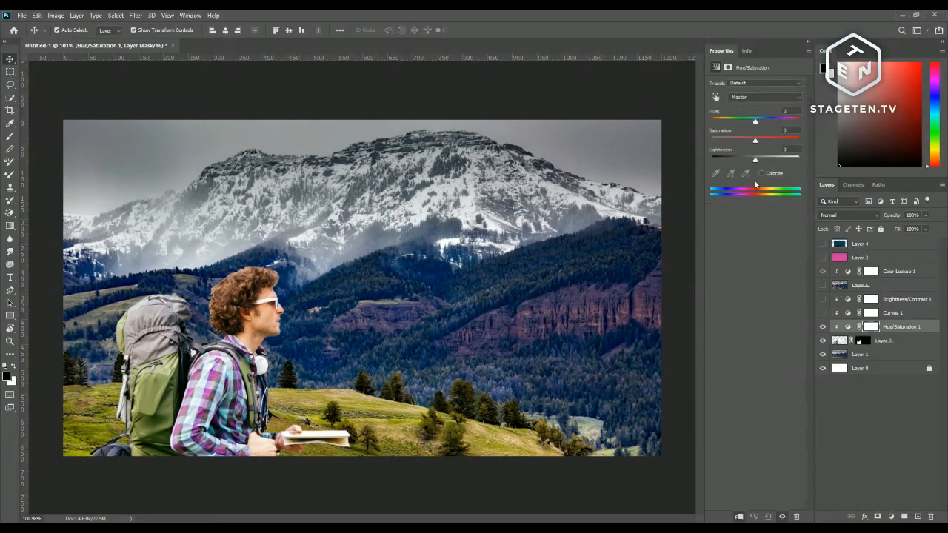
click(757, 98)
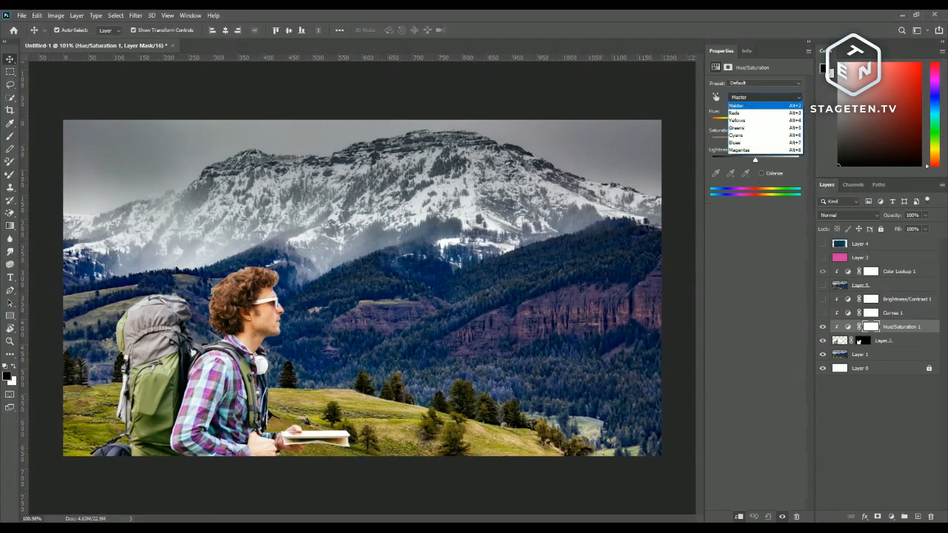
click(757, 105)
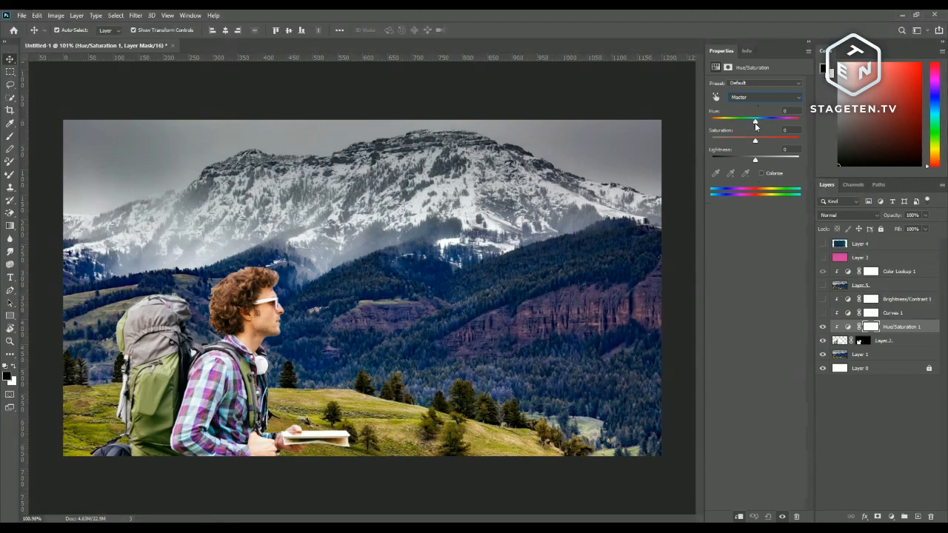
mouse_move(755, 125)
mouse_down()
mouse_move(702, 111)
mouse_move(812, 111)
mouse_move(760, 109)
mouse_up()
mouse_move(757, 139)
mouse_down()
mouse_move(804, 143)
mouse_move(740, 142)
mouse_move(752, 143)
mouse_up()
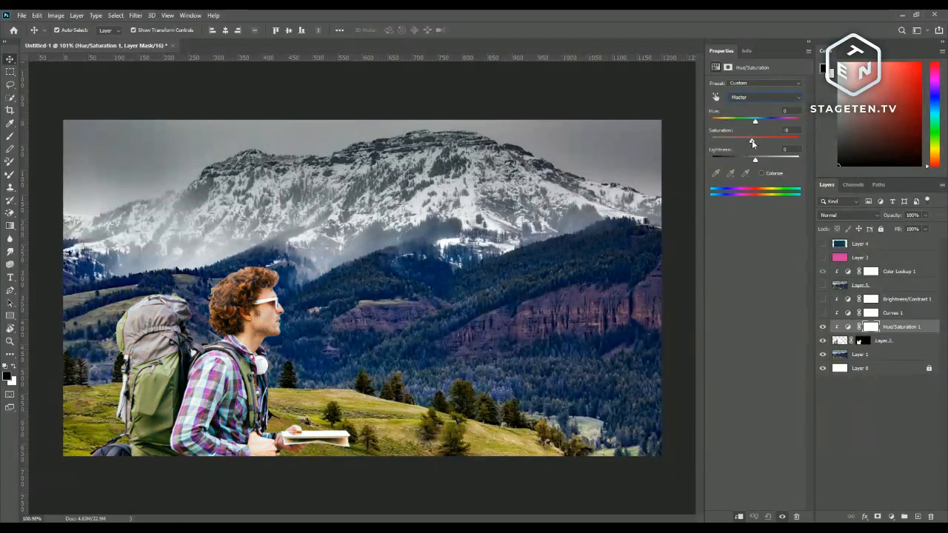
Step: Show Curves 1 and Brightness/Contrast 1, and set the hiker's Master saturation to -15 and lightness to -10
click(822, 314)
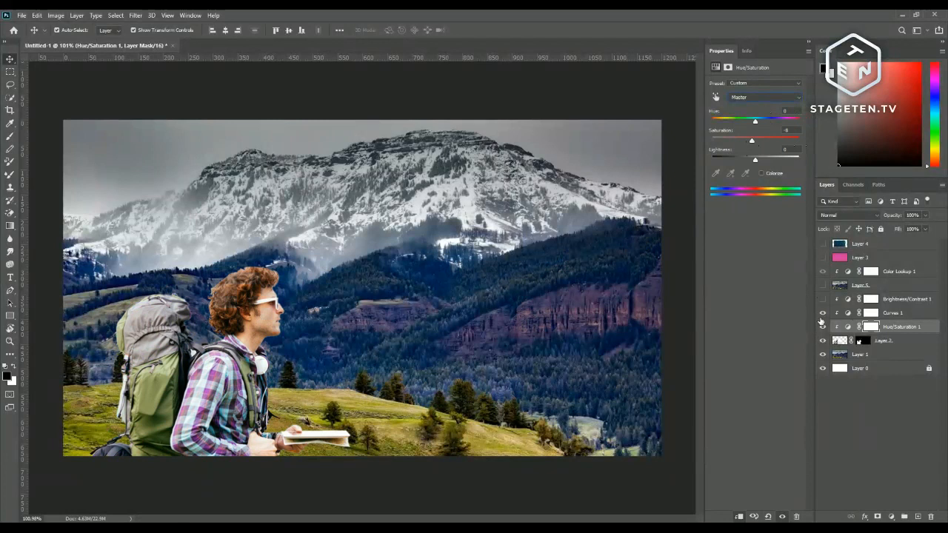
click(822, 299)
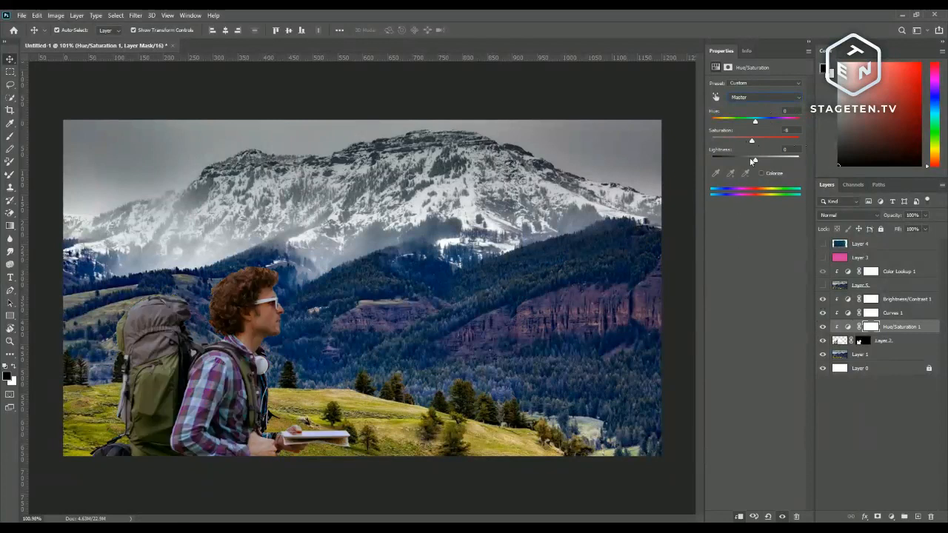
drag(752, 143, 751, 163)
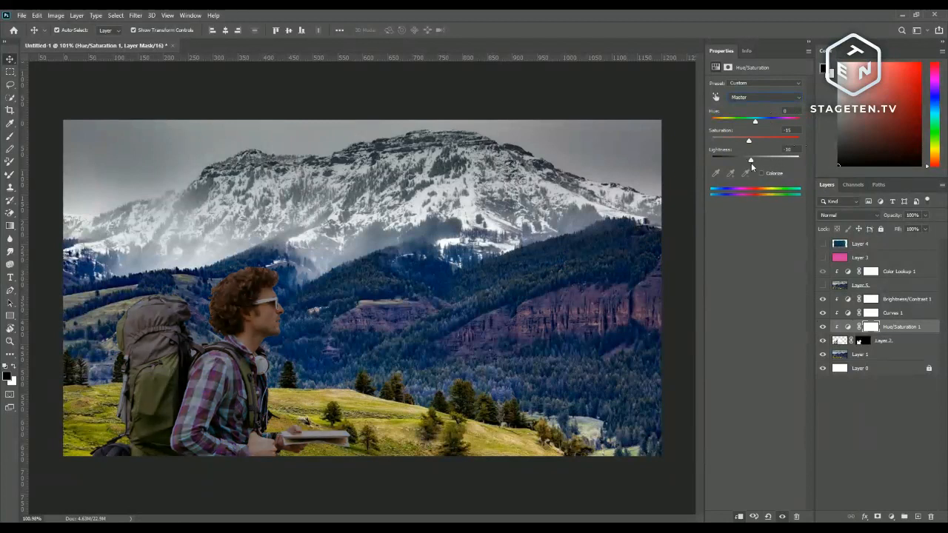
Step: Try the hiker's Greens range in Hue/Saturation 1 at saturation +100, hue -1 and lightness -2, and reset it to 0
click(761, 97)
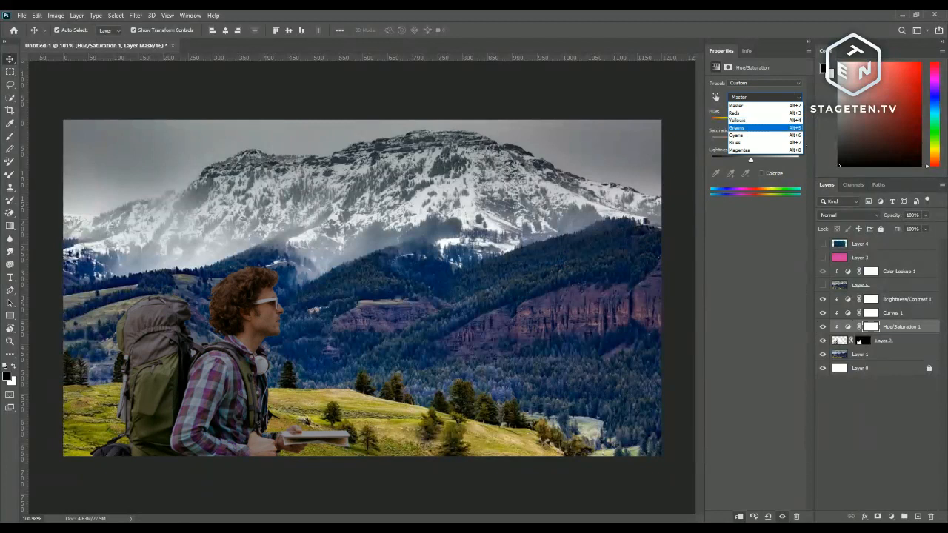
click(752, 128)
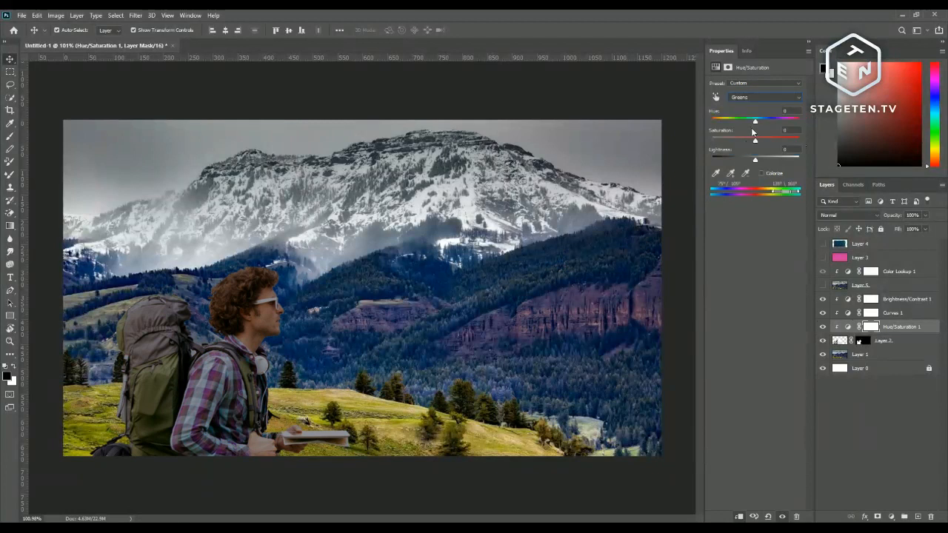
drag(756, 127, 768, 150)
drag(756, 147, 807, 146)
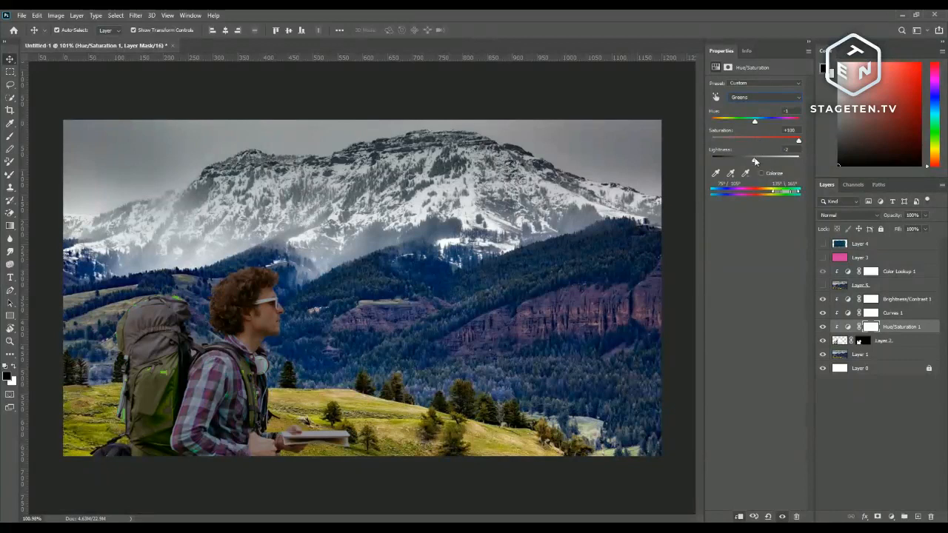
mouse_move(754, 161)
mouse_down()
mouse_move(826, 155)
mouse_move(741, 158)
mouse_move(814, 156)
mouse_move(755, 158)
mouse_move(767, 143)
mouse_move(756, 143)
mouse_up()
click(684, 243)
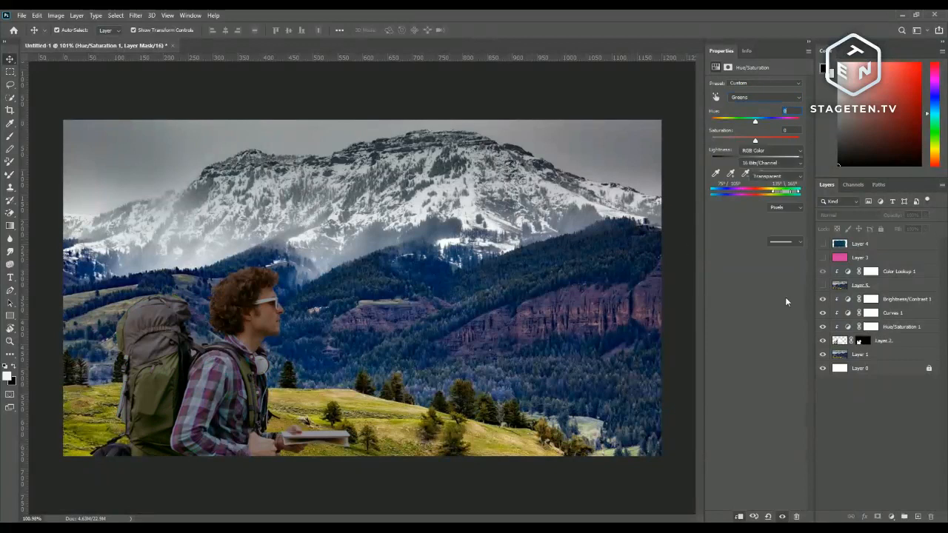
Step: Compare the hiker with and without the Hue/Saturation 1 adjustment, leaving the adjustment shown
click(821, 327)
click(821, 327)
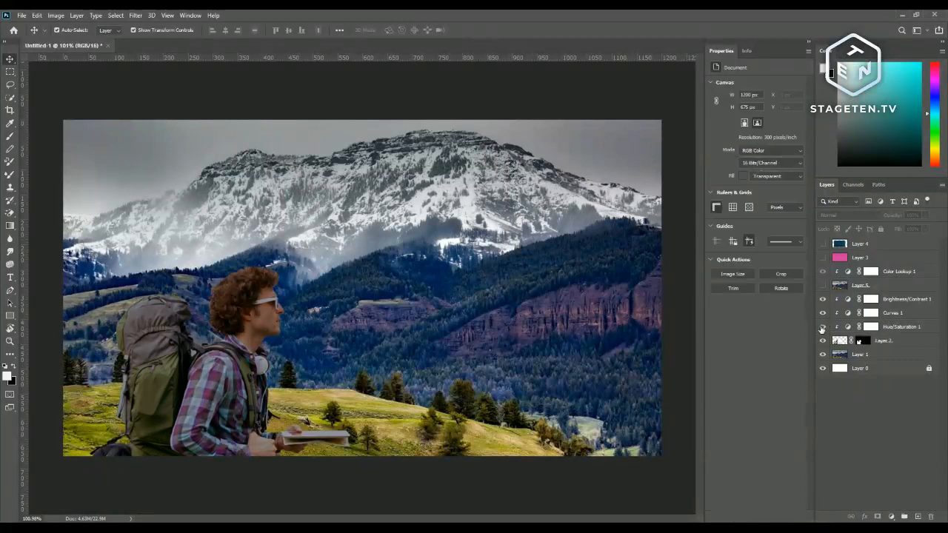
click(821, 328)
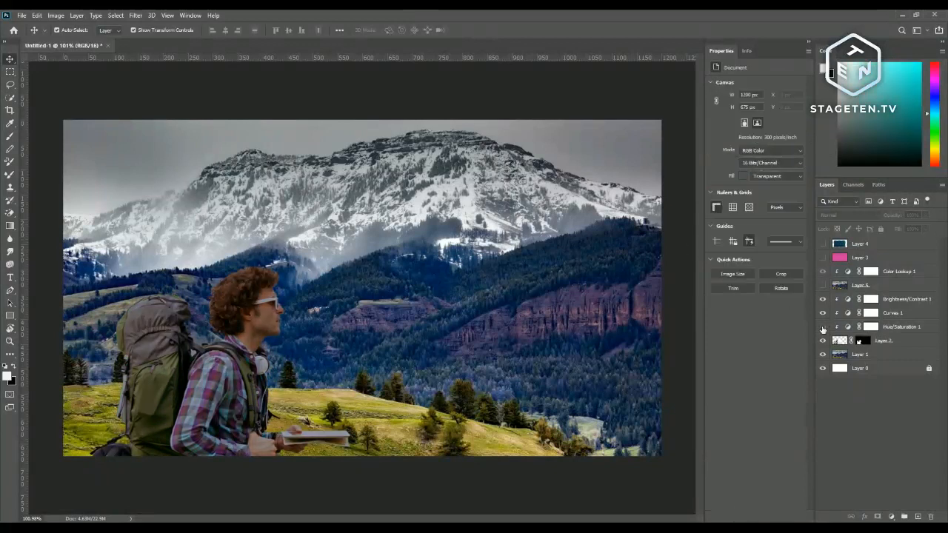
click(822, 326)
click(821, 327)
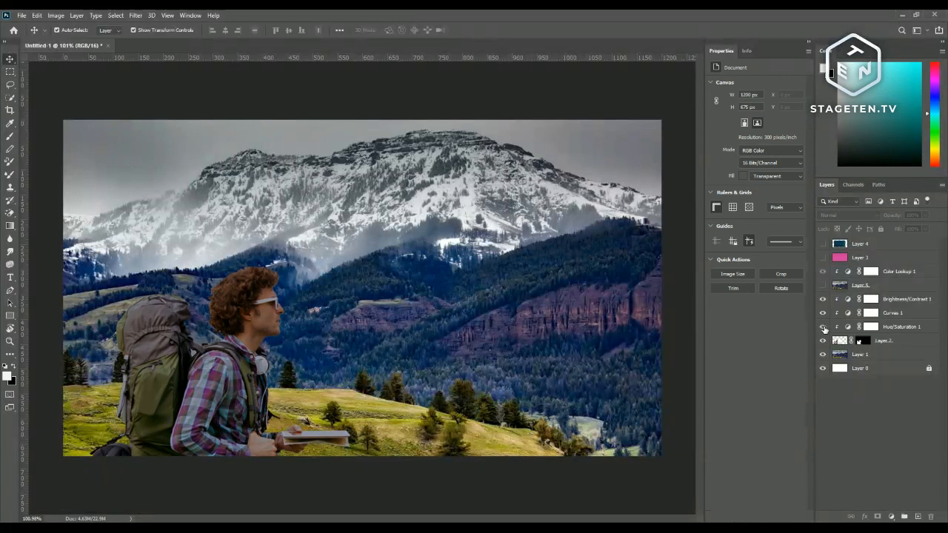
click(823, 327)
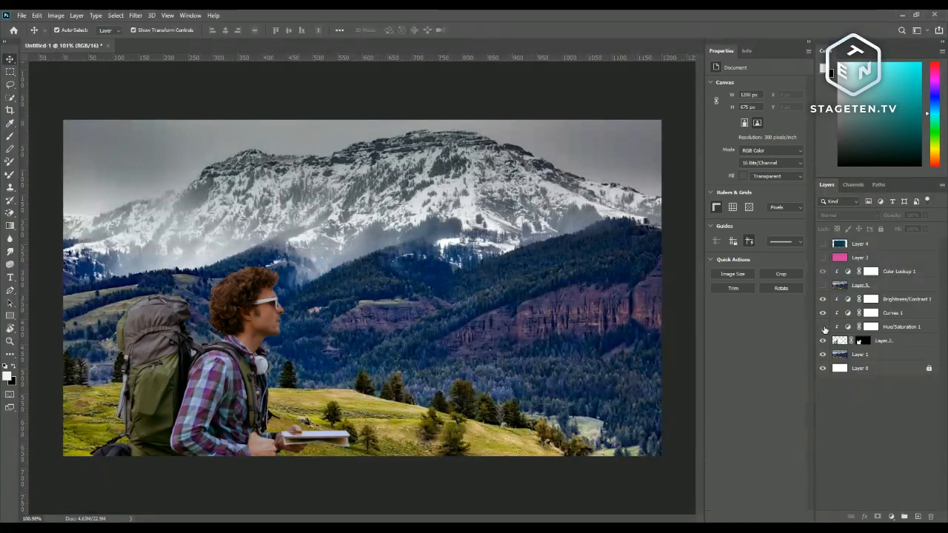
click(823, 328)
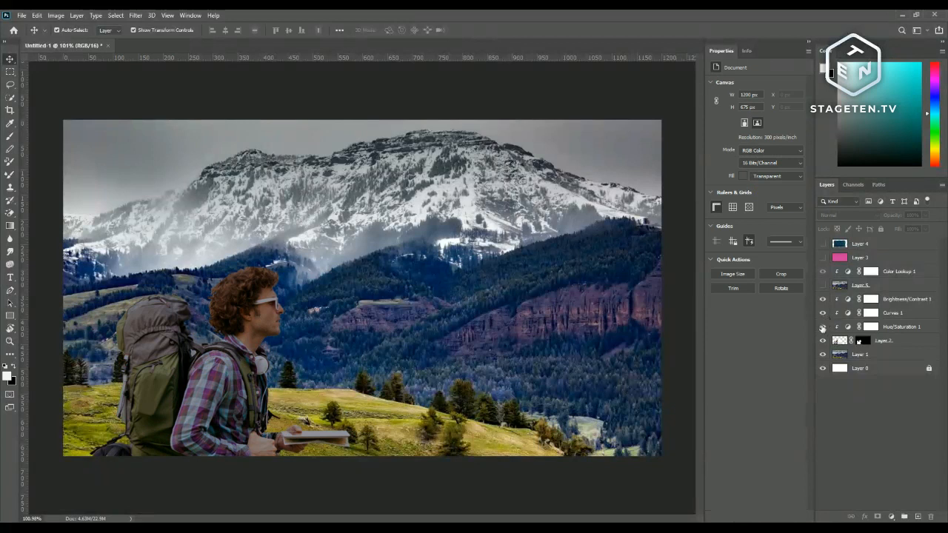
Step: Hide Brightness/Contrast 1, Curves 1 and Hue/Saturation 1 to compare the unadjusted hiker, and show all three again
click(823, 312)
click(823, 326)
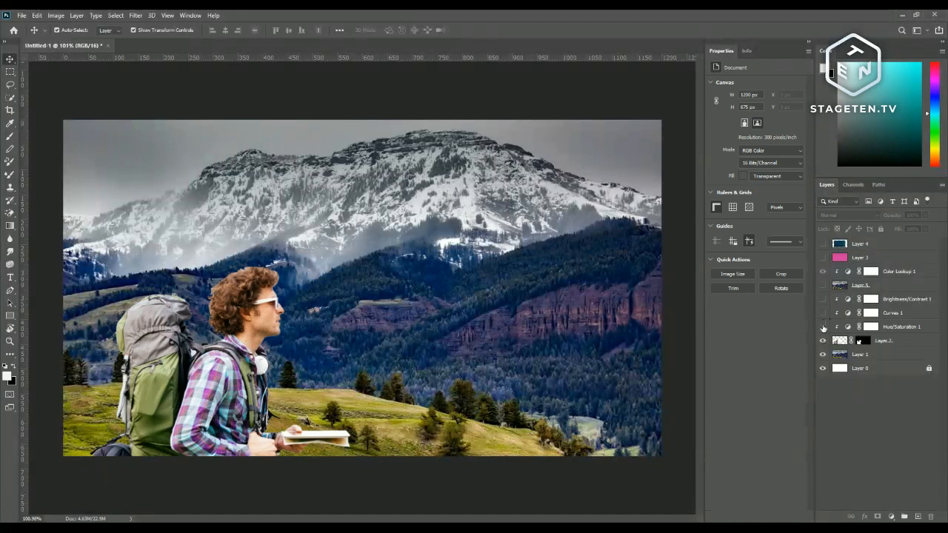
click(823, 327)
click(822, 313)
click(823, 300)
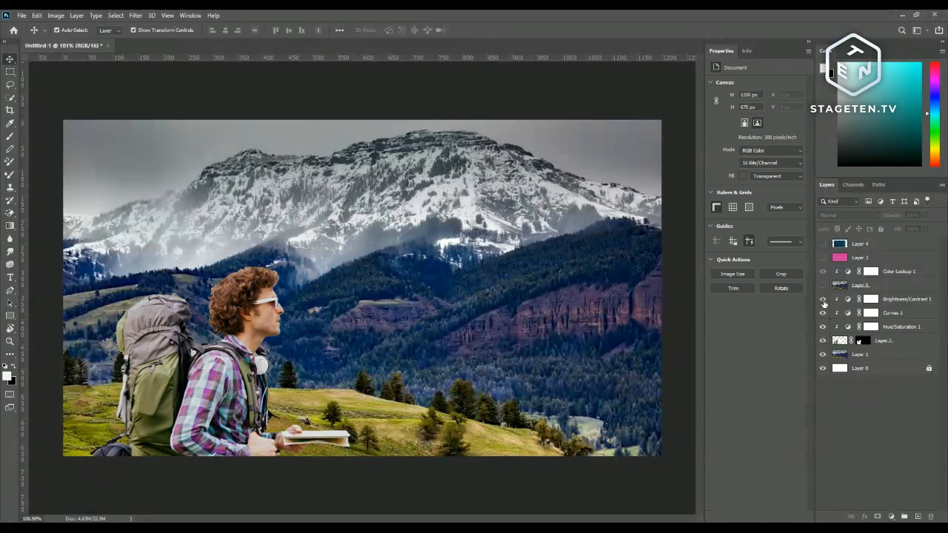